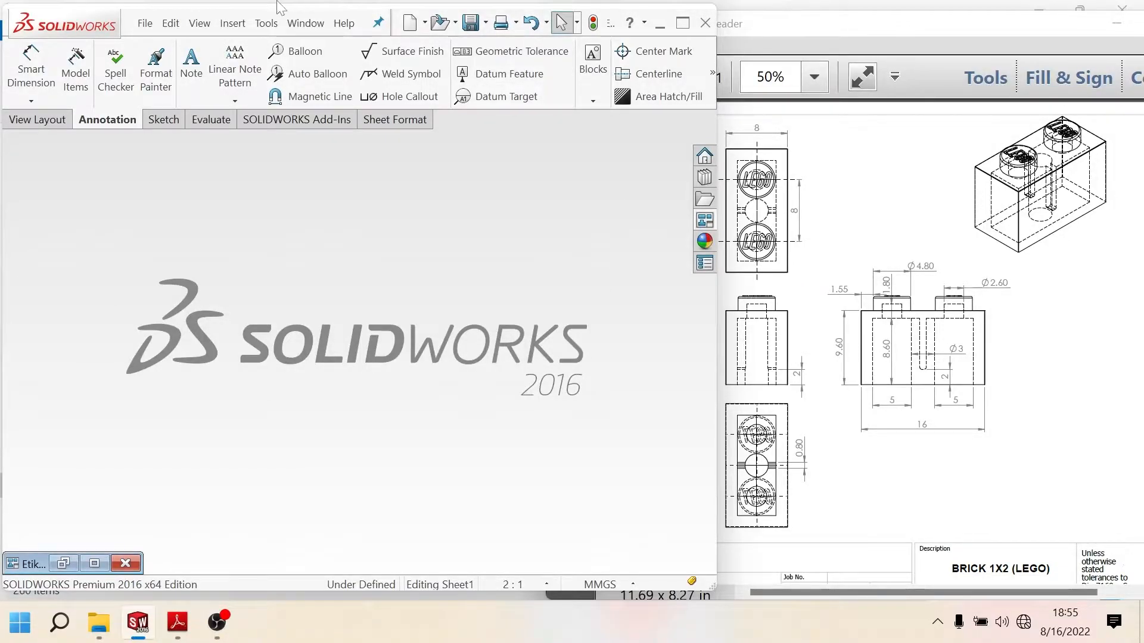
Step: Create a new part document and start a sketch on the Front Plane
click(145, 24)
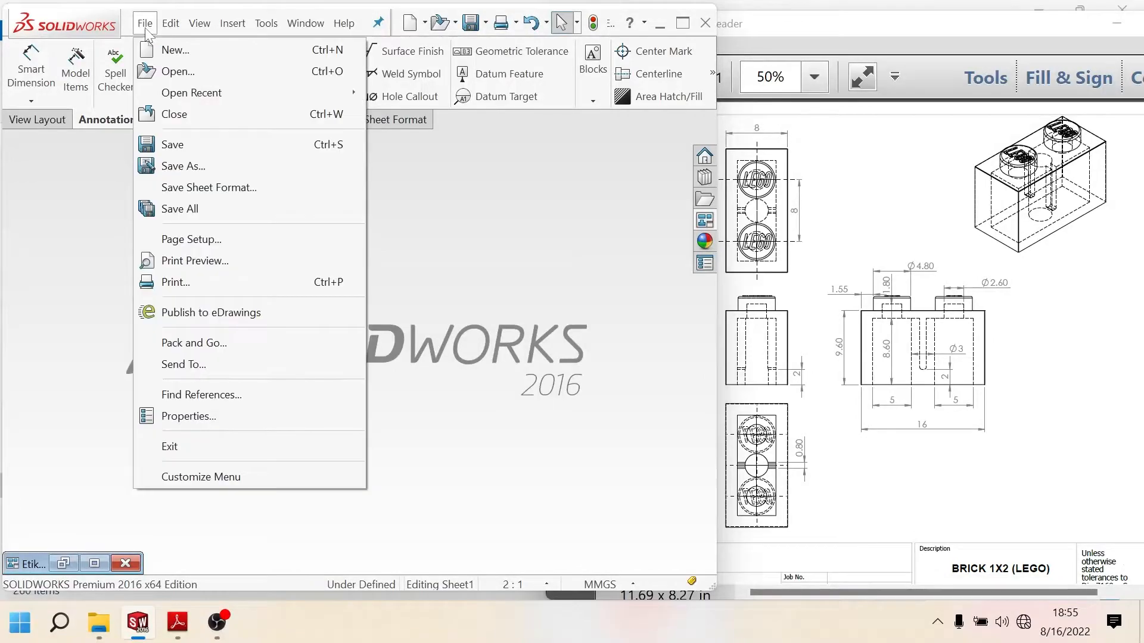
click(167, 52)
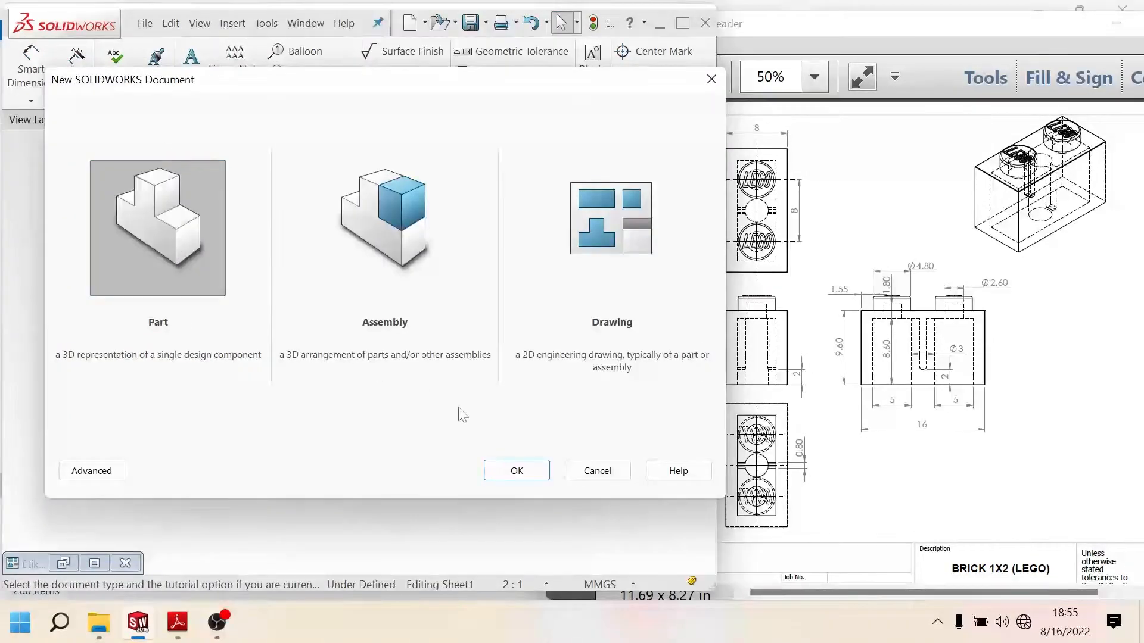
click(502, 475)
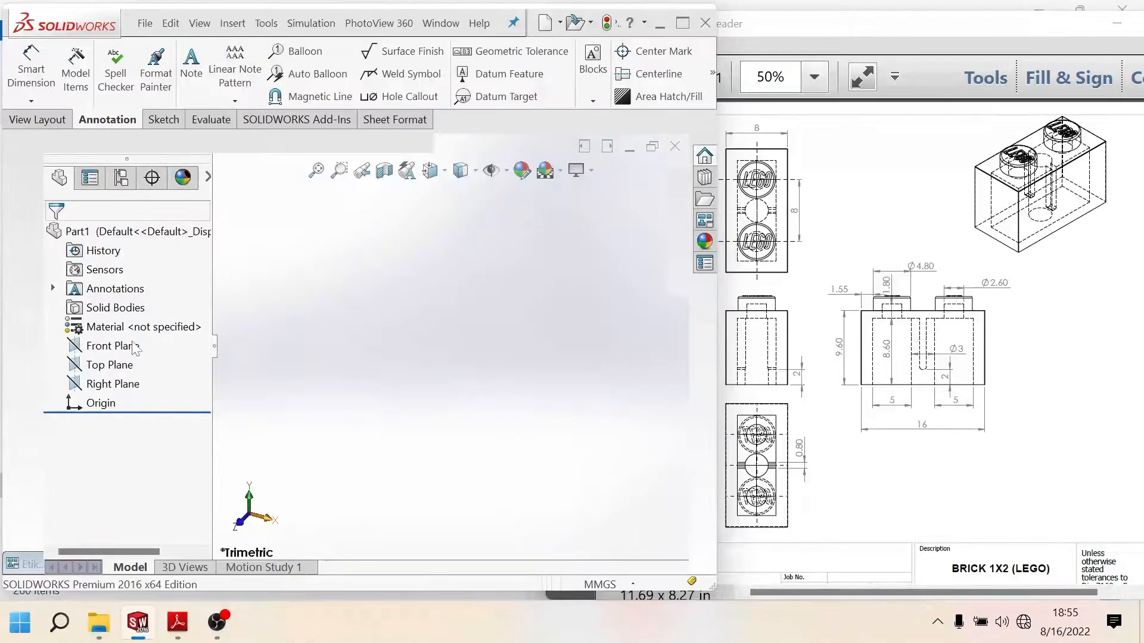
click(107, 349)
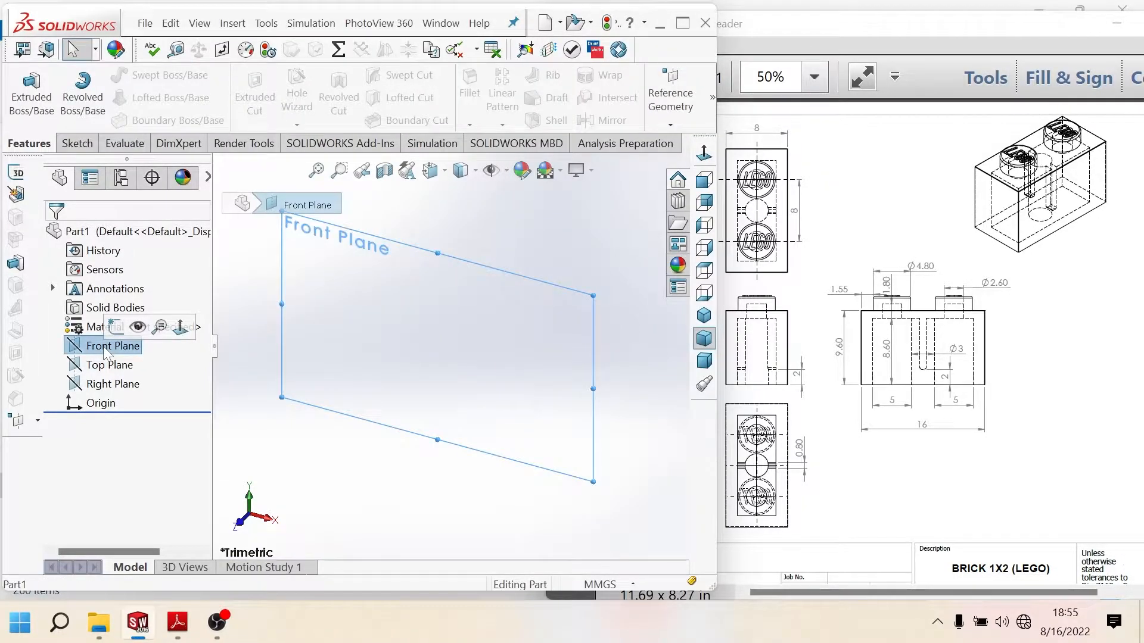
click(116, 335)
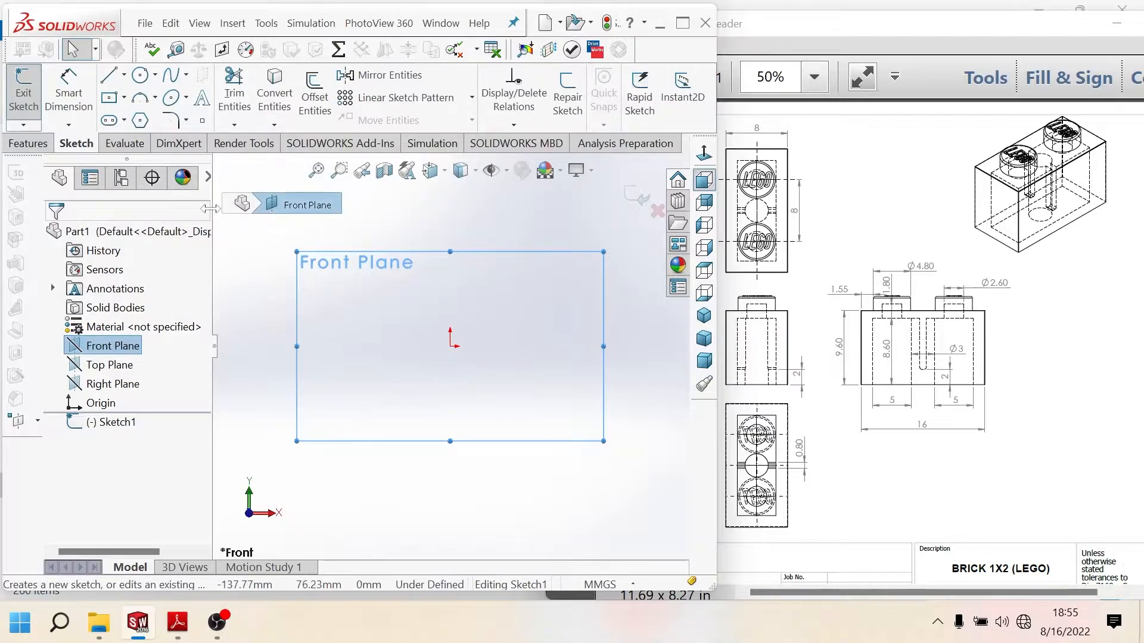
Step: Sketch a center rectangle about 83 mm high, centred on the origin
click(110, 101)
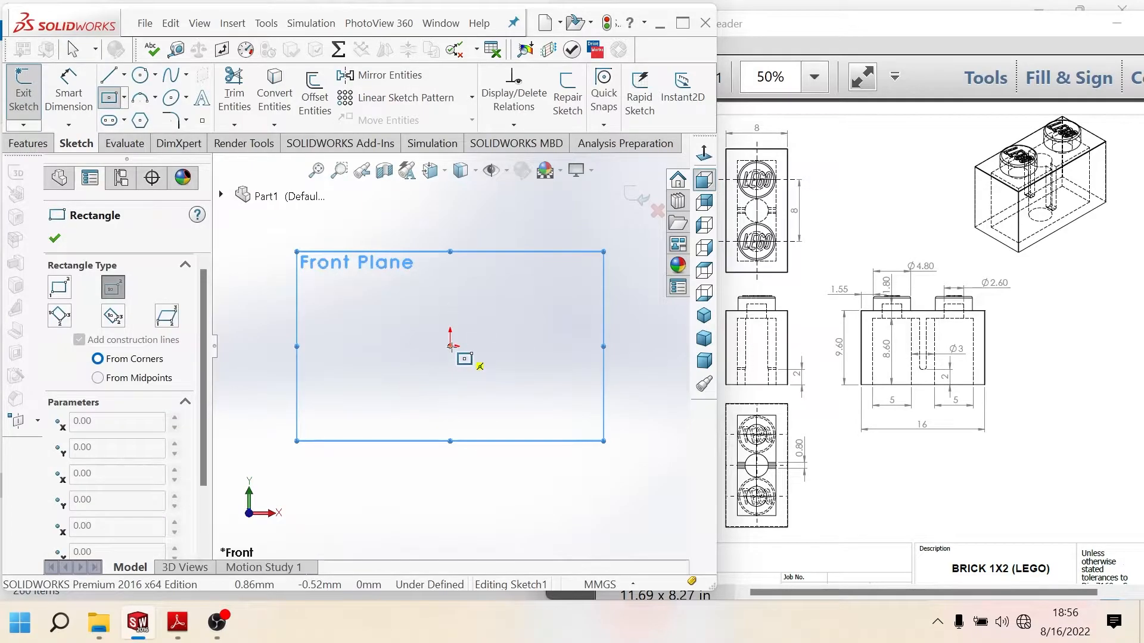
click(451, 346)
click(486, 418)
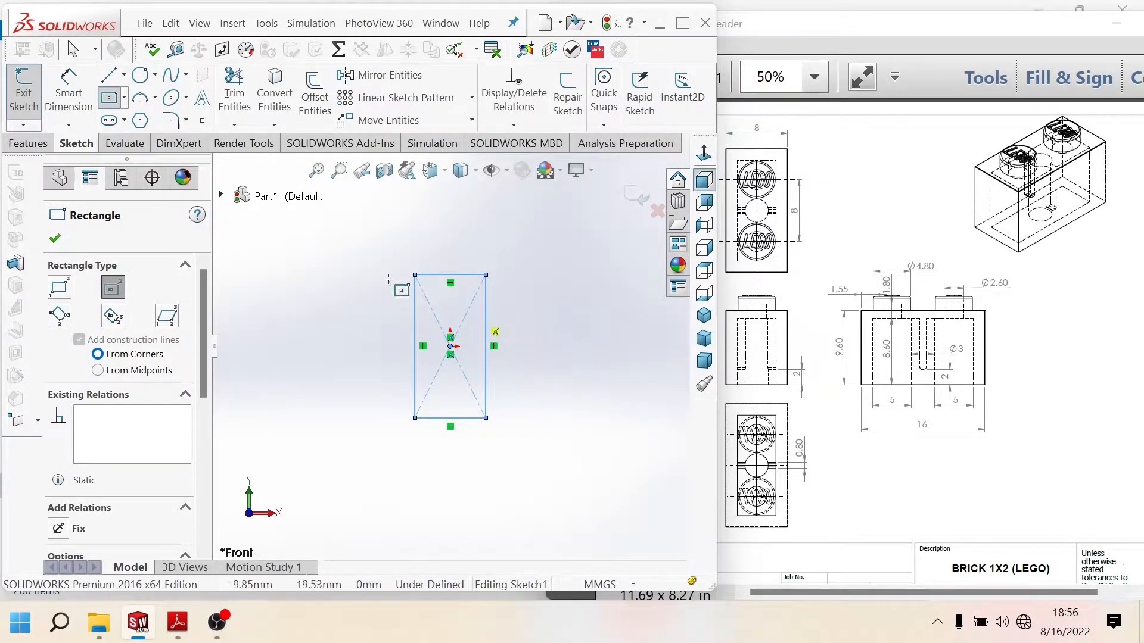
Step: Dimension the rectangle to 9.6 mm high and 8 mm wide
click(69, 95)
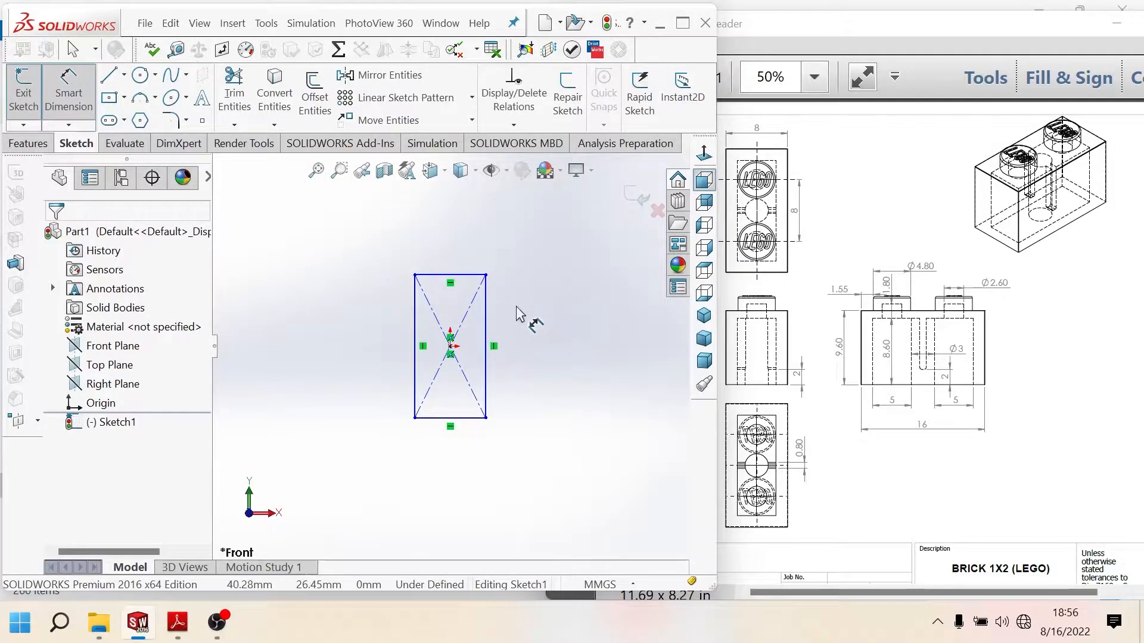
click(487, 298)
click(598, 358)
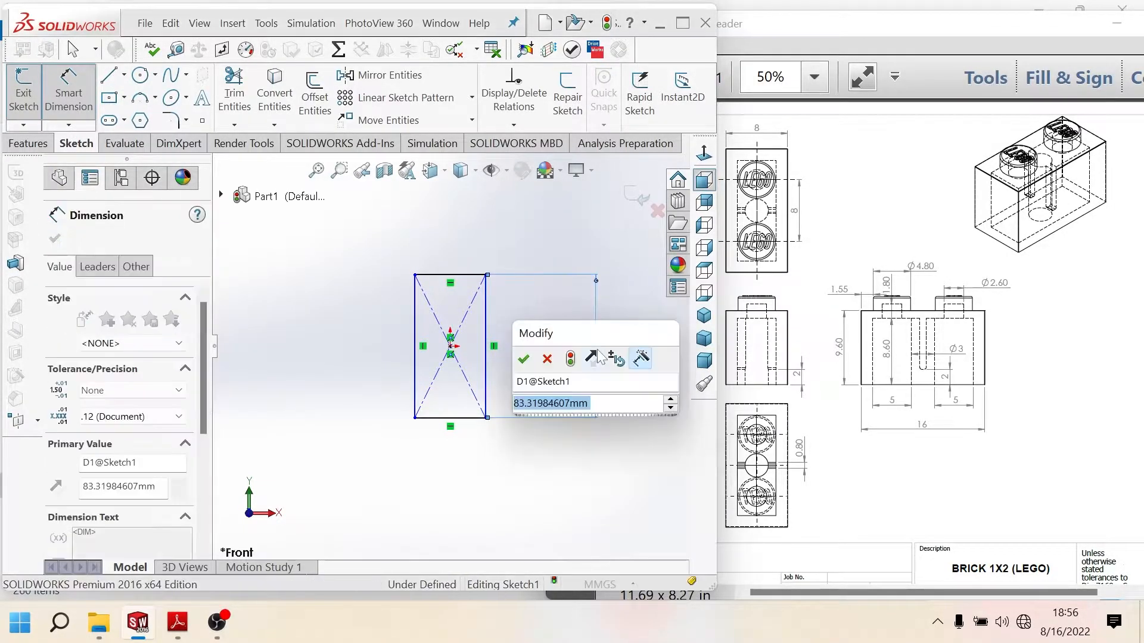
text(9.6)
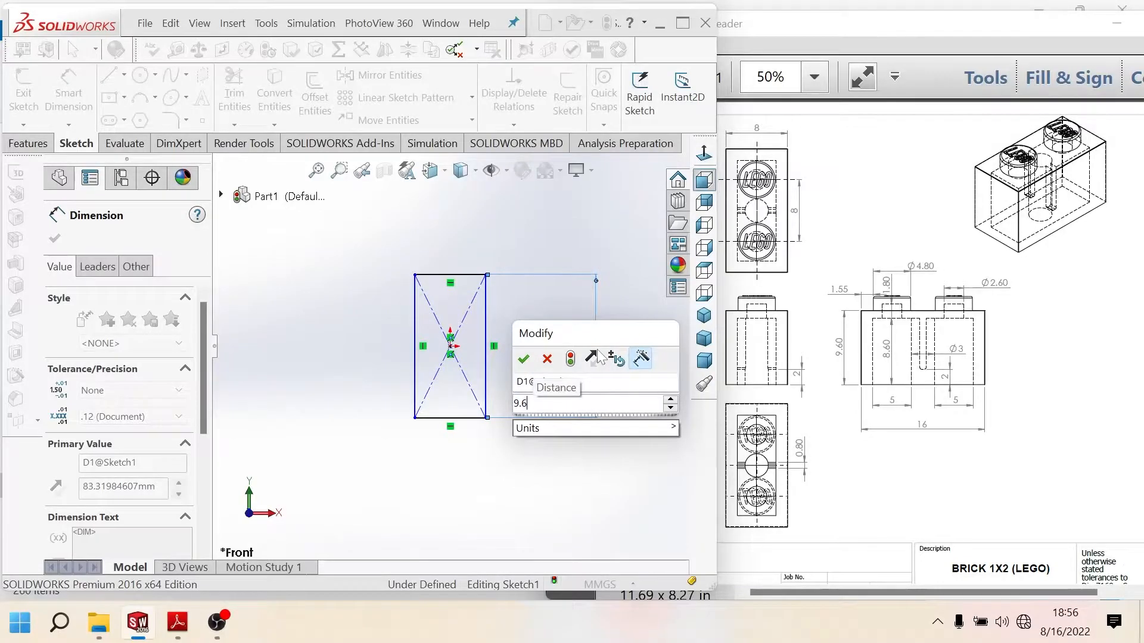
key(Return)
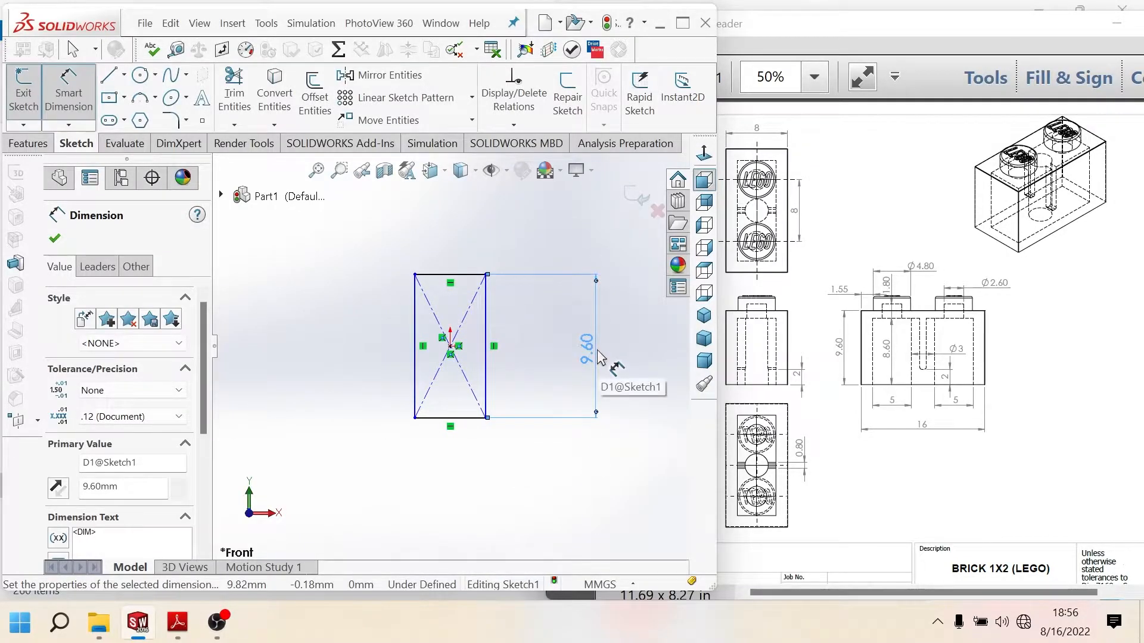
click(455, 280)
click(460, 230)
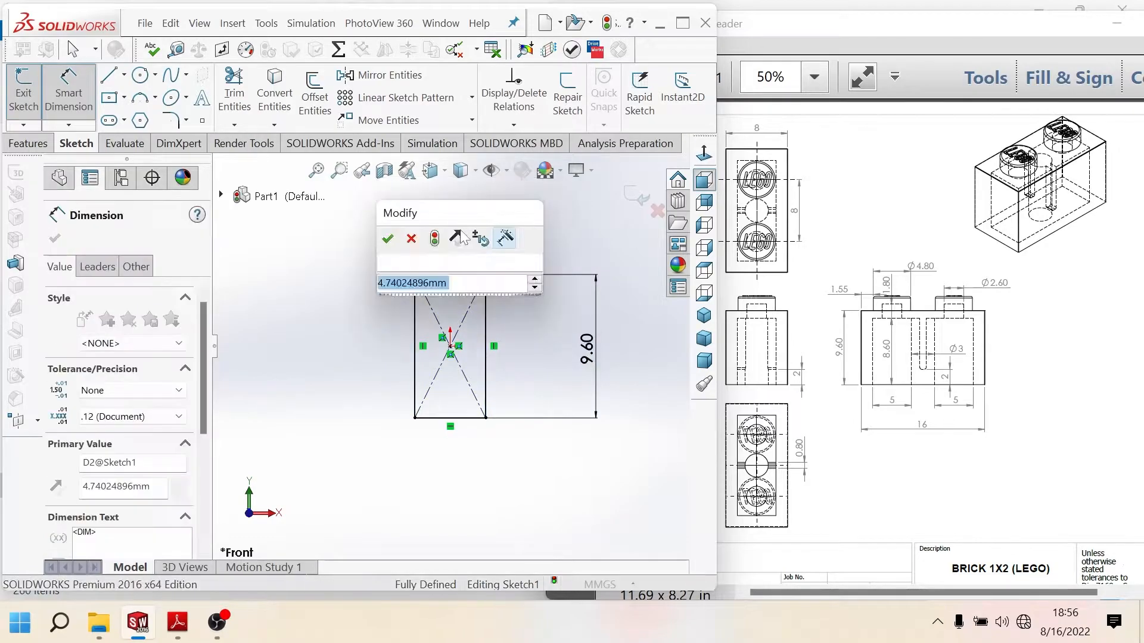
text(8)
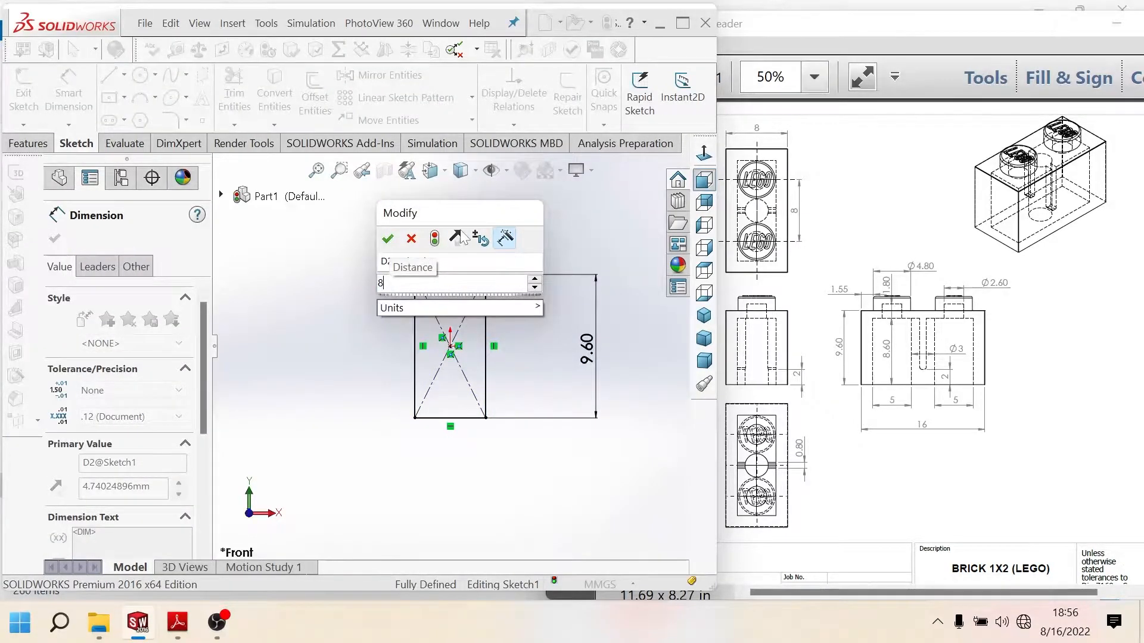
key(Return)
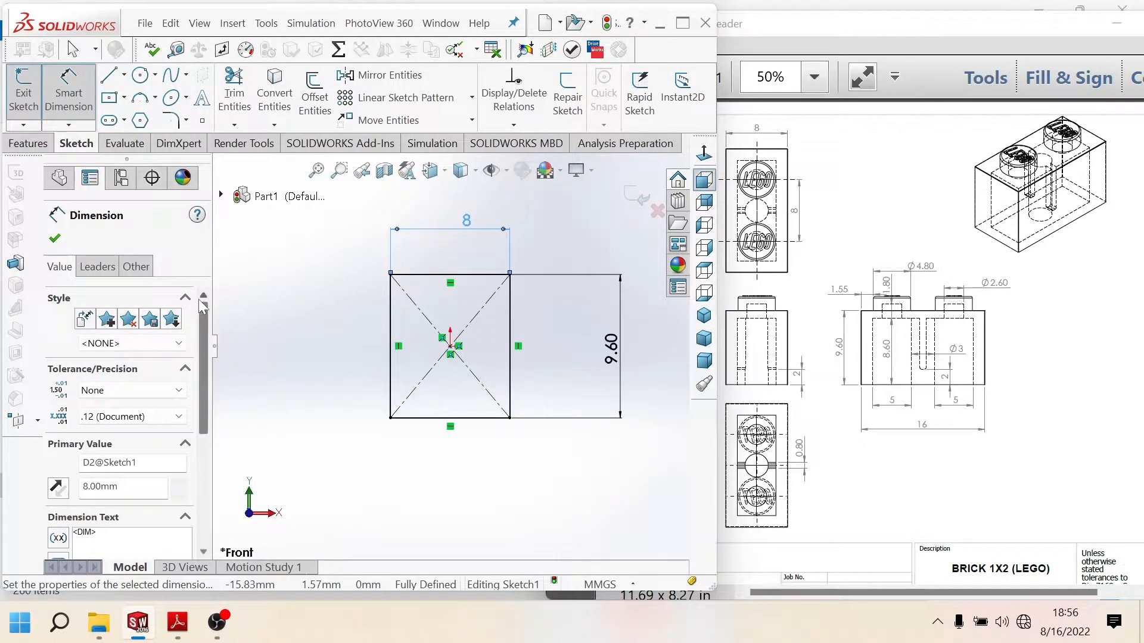
key(Escape)
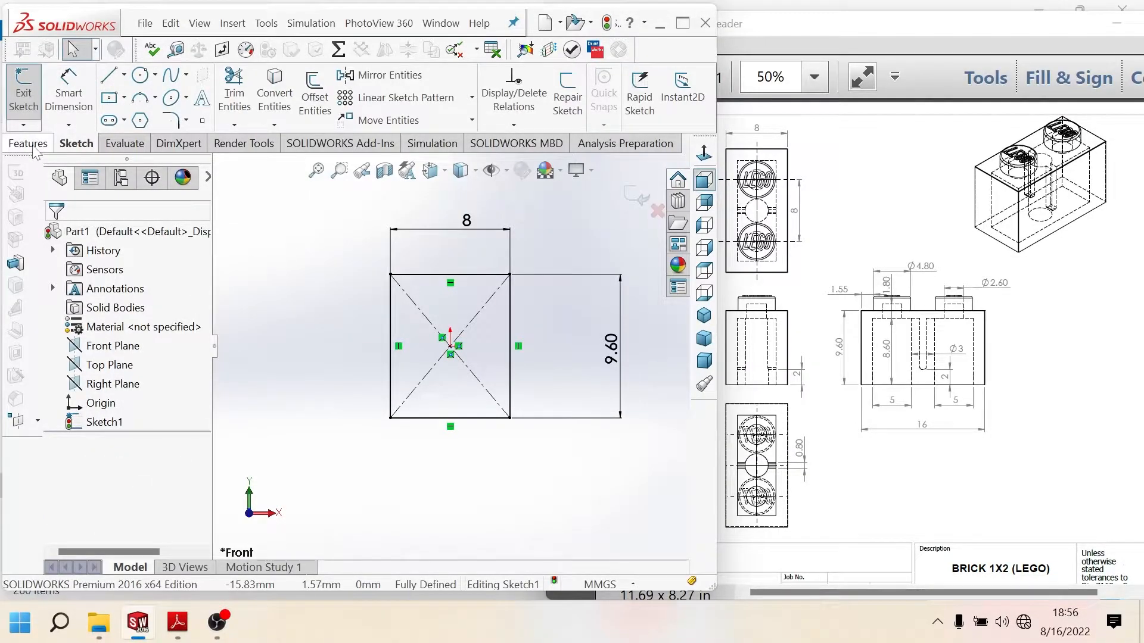
Step: Extrude the rectangle as a 16 mm blind boss in the reversed direction
click(30, 146)
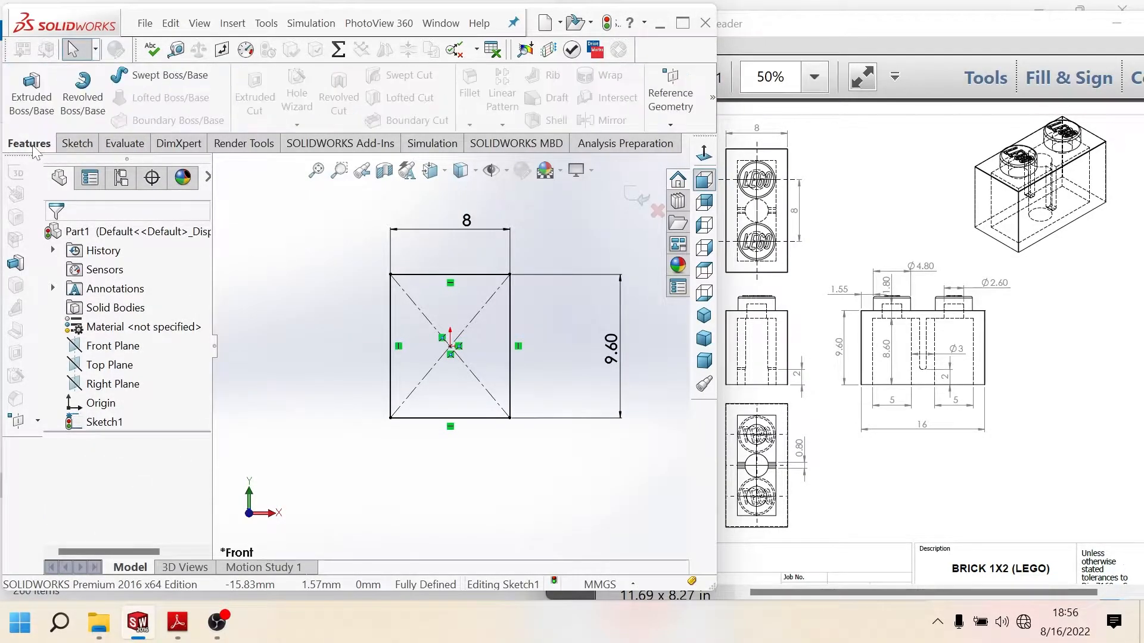
click(42, 115)
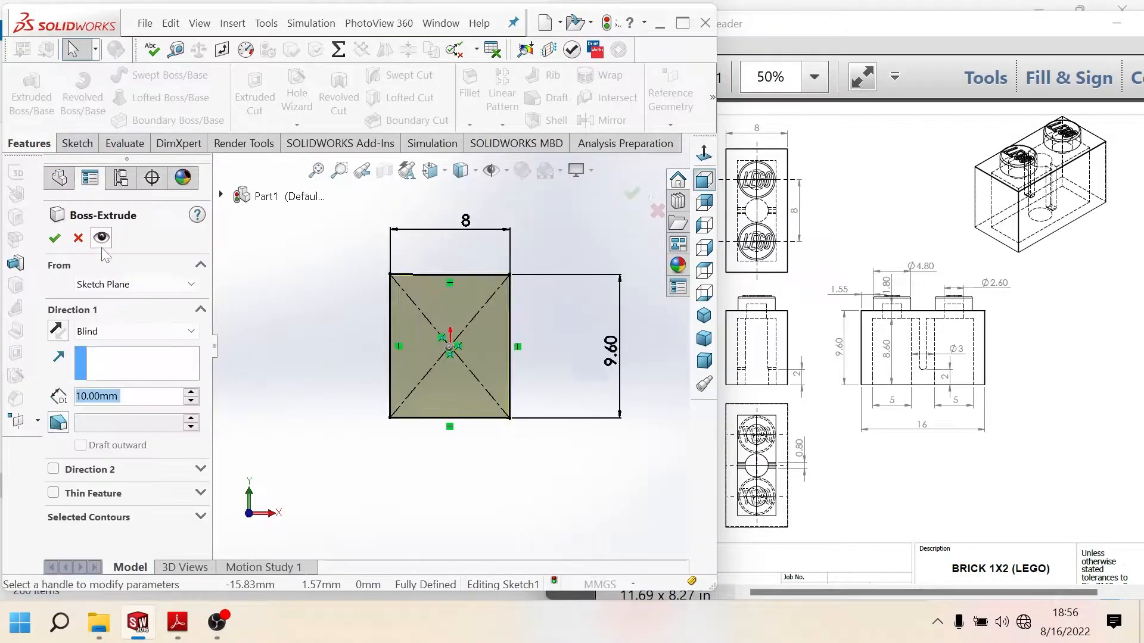
click(58, 328)
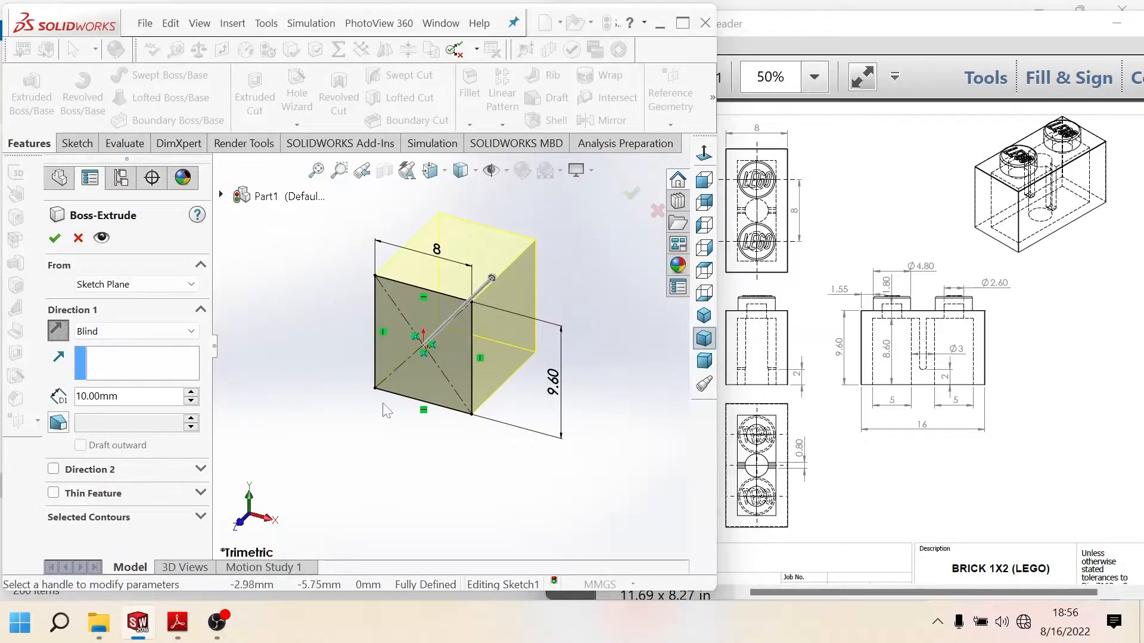
double_click(116, 396)
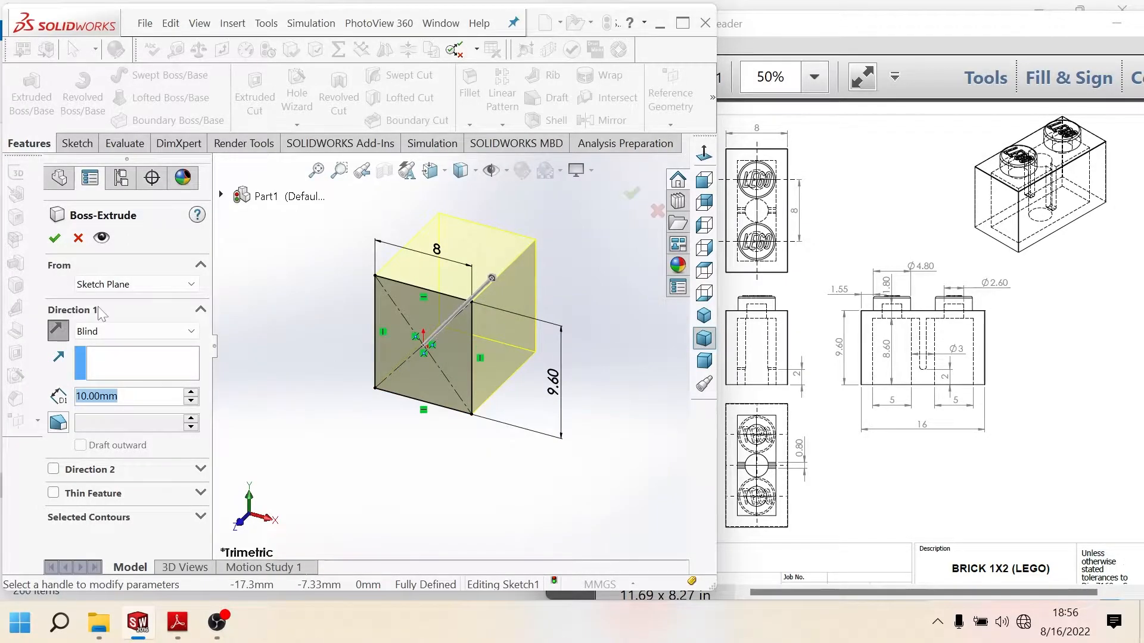
text(16)
key(Return)
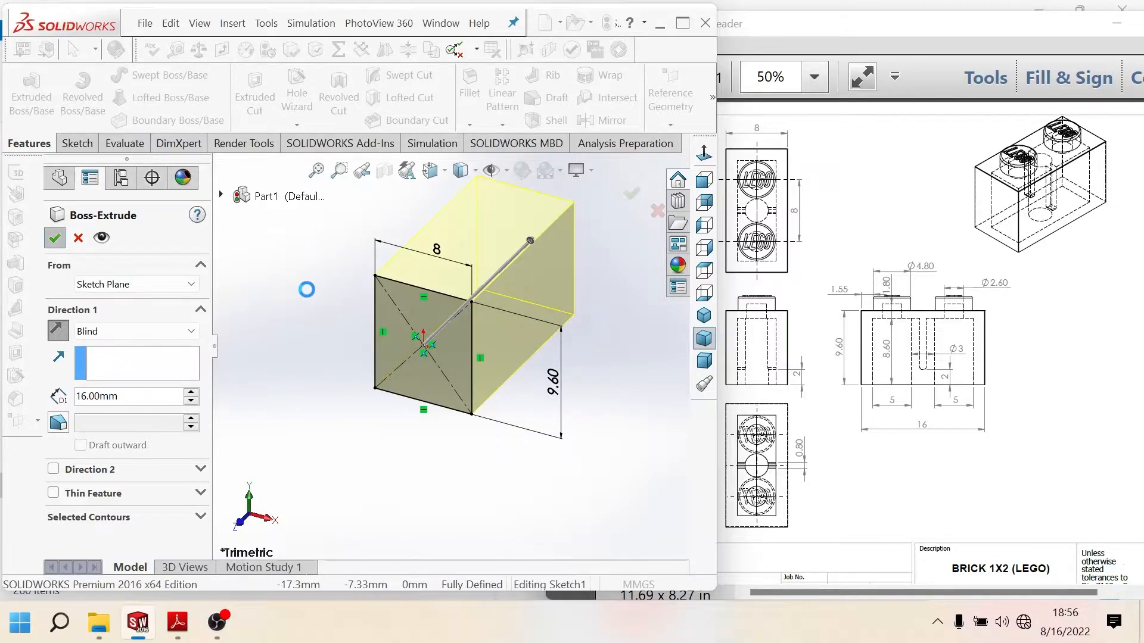
key(Return)
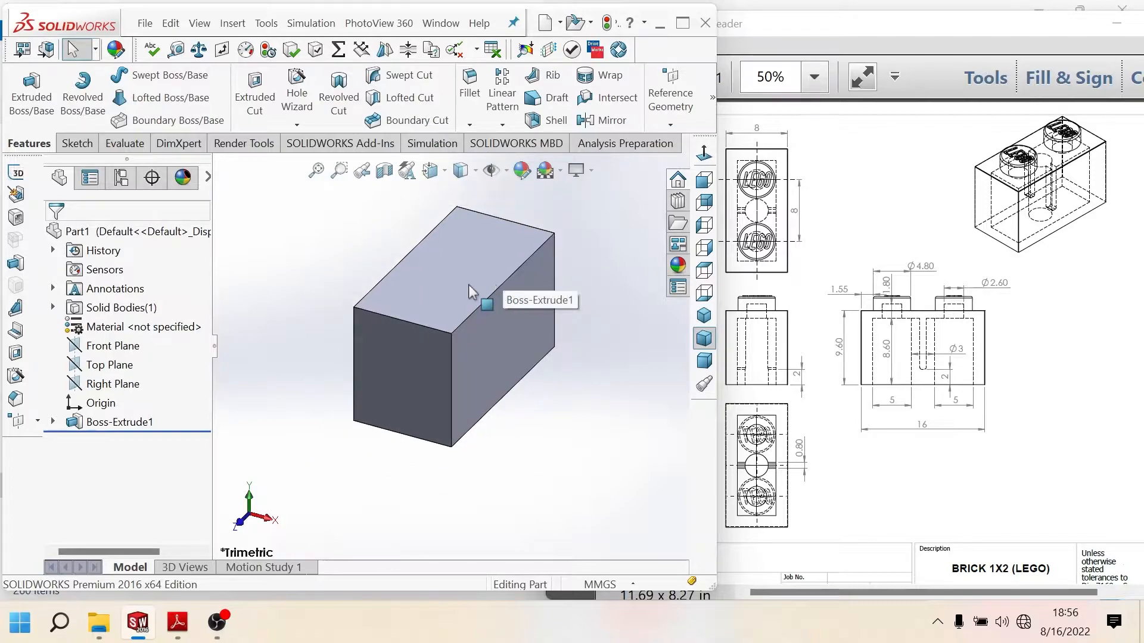
Step: Sketch two circles of about 1.6 mm radius on the block's top face, one near each end of its lengthwise centreline
middle_drag(468, 284, 477, 301)
click(476, 301)
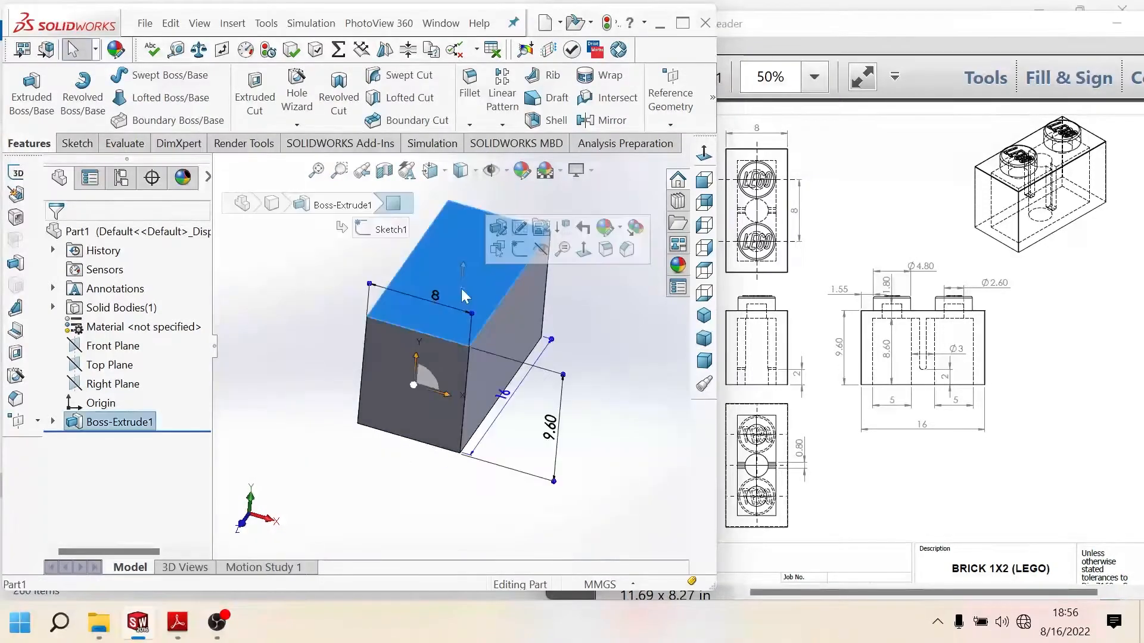
click(583, 249)
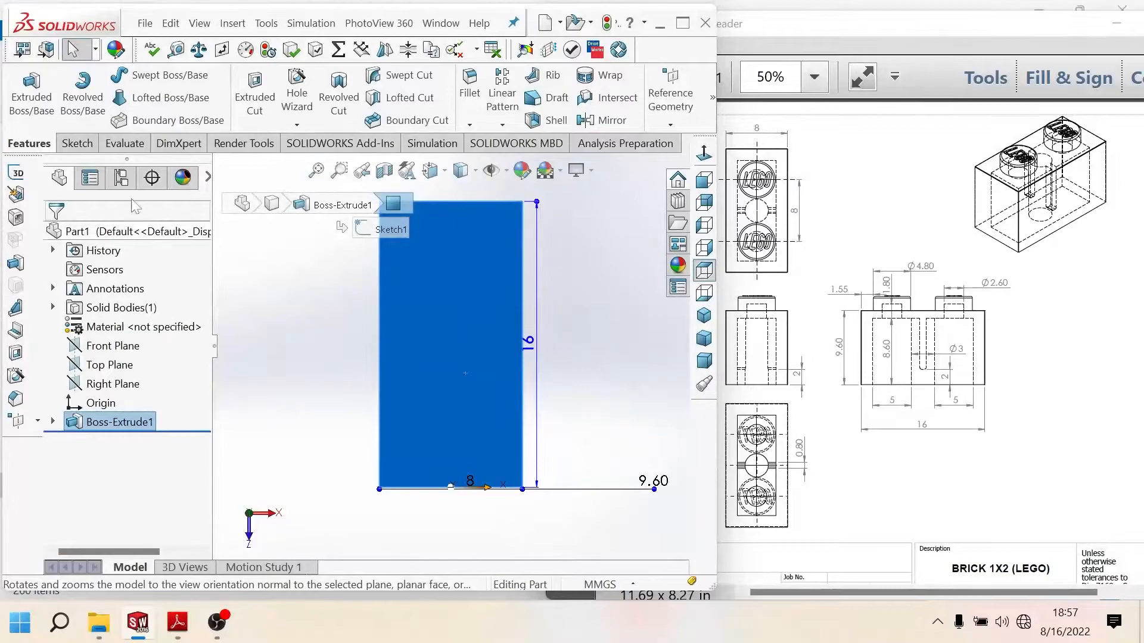
click(78, 144)
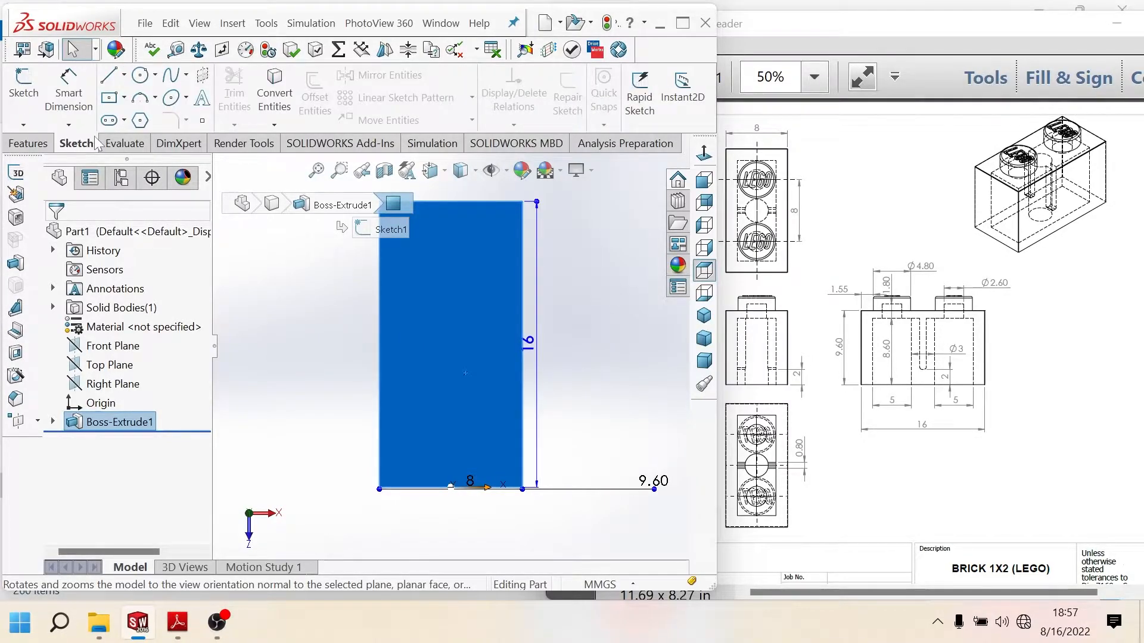
click(140, 77)
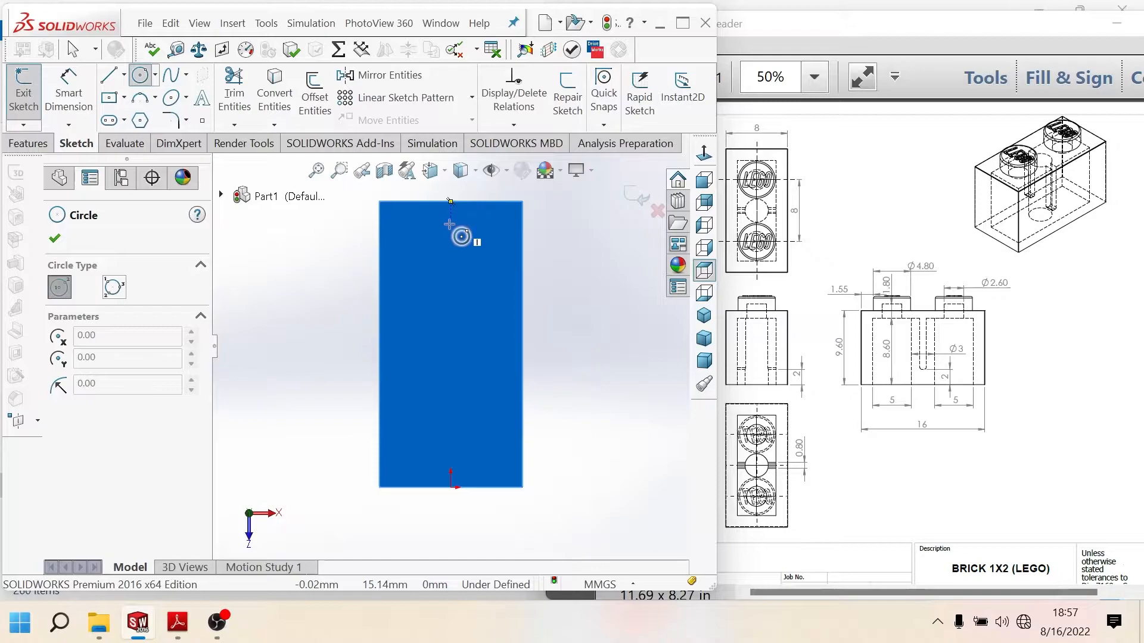
click(451, 260)
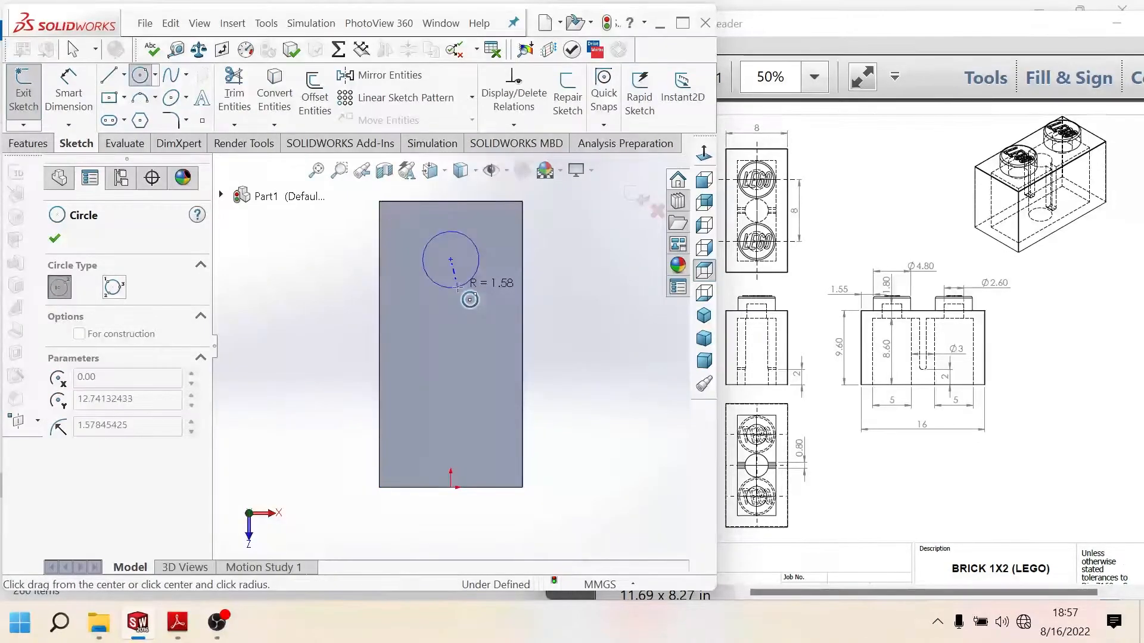
click(467, 282)
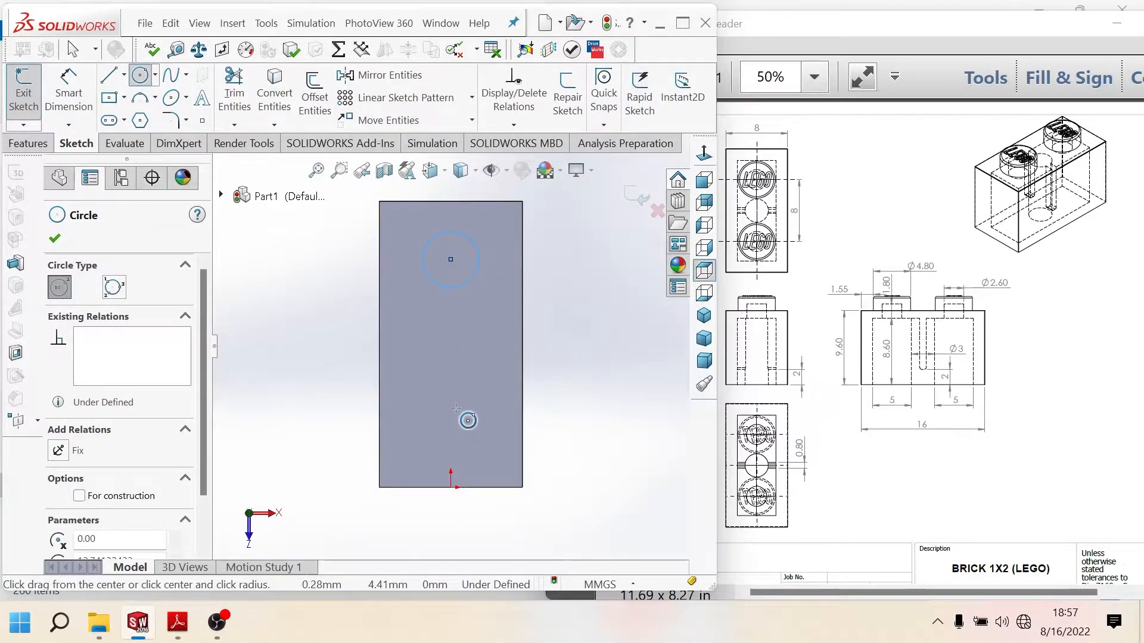
click(451, 398)
click(470, 419)
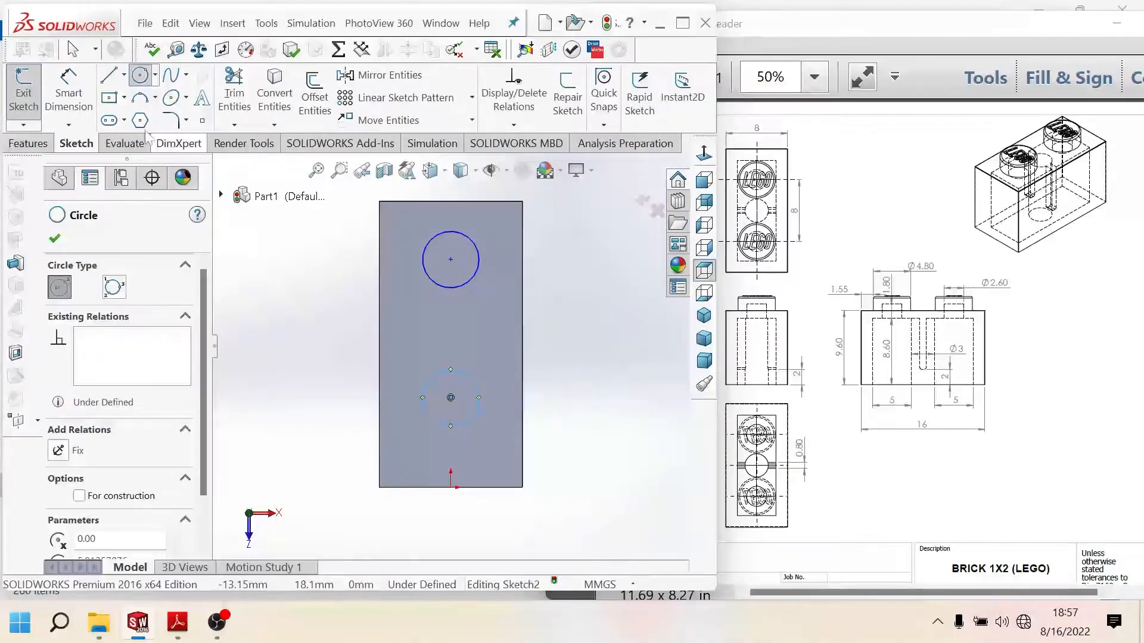
Step: Dimension the distance between the two circle centres to 8 mm
click(70, 95)
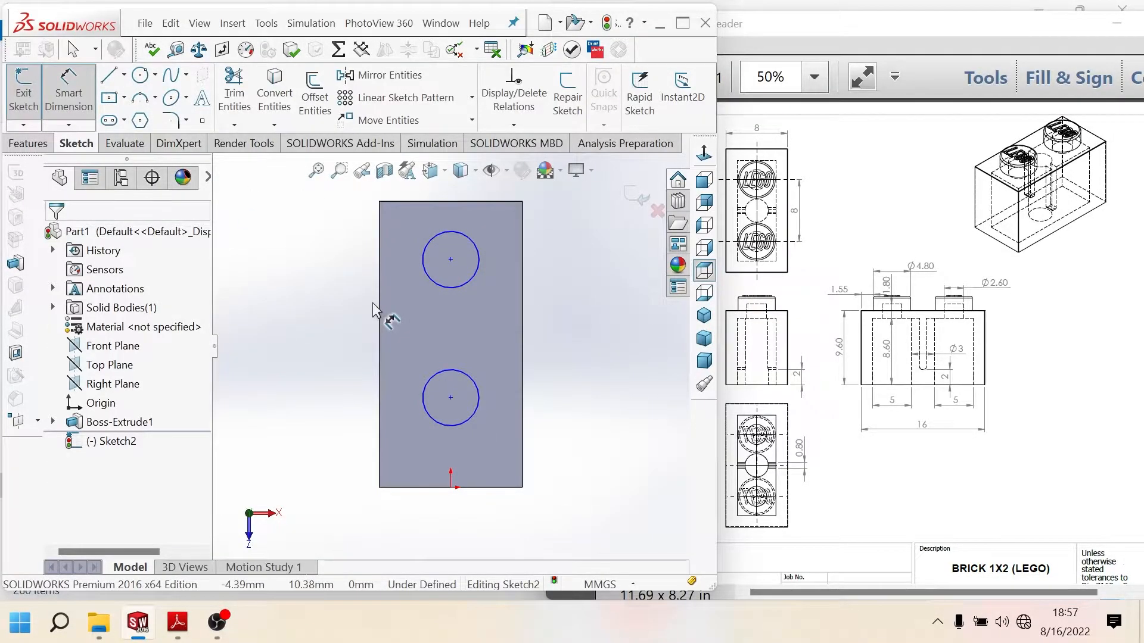
click(451, 261)
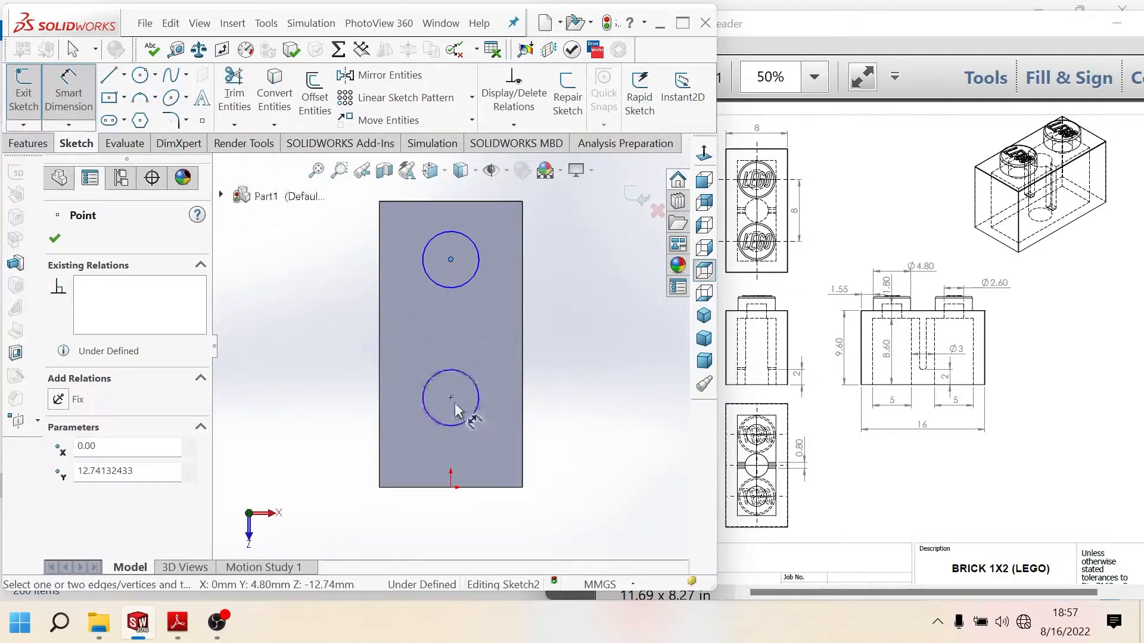
click(450, 398)
click(577, 353)
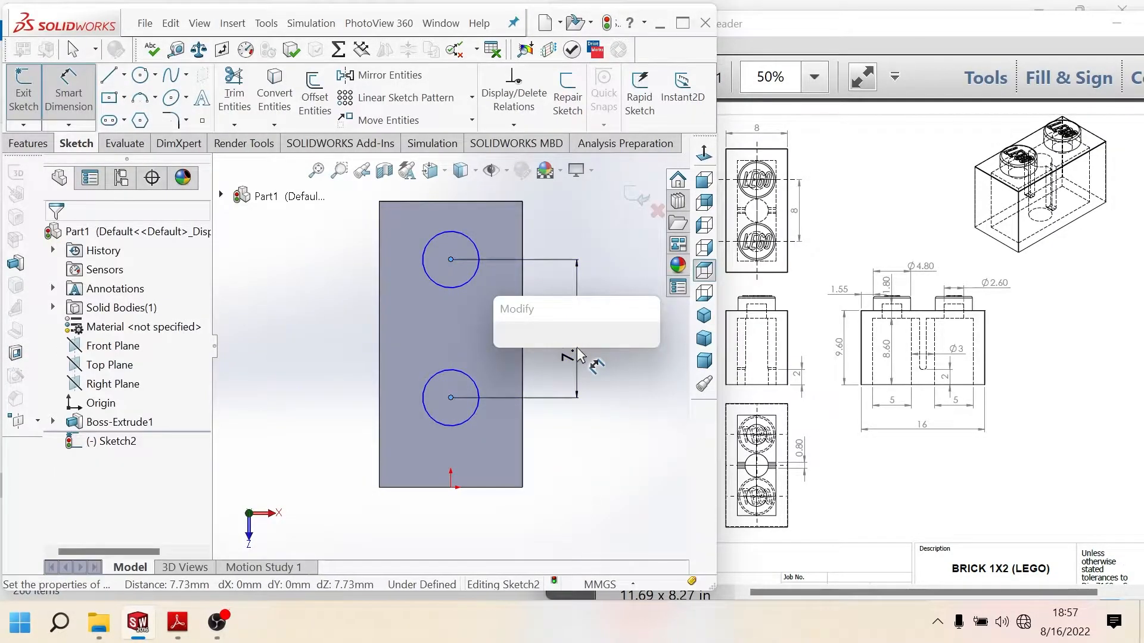
text(8)
key(Return)
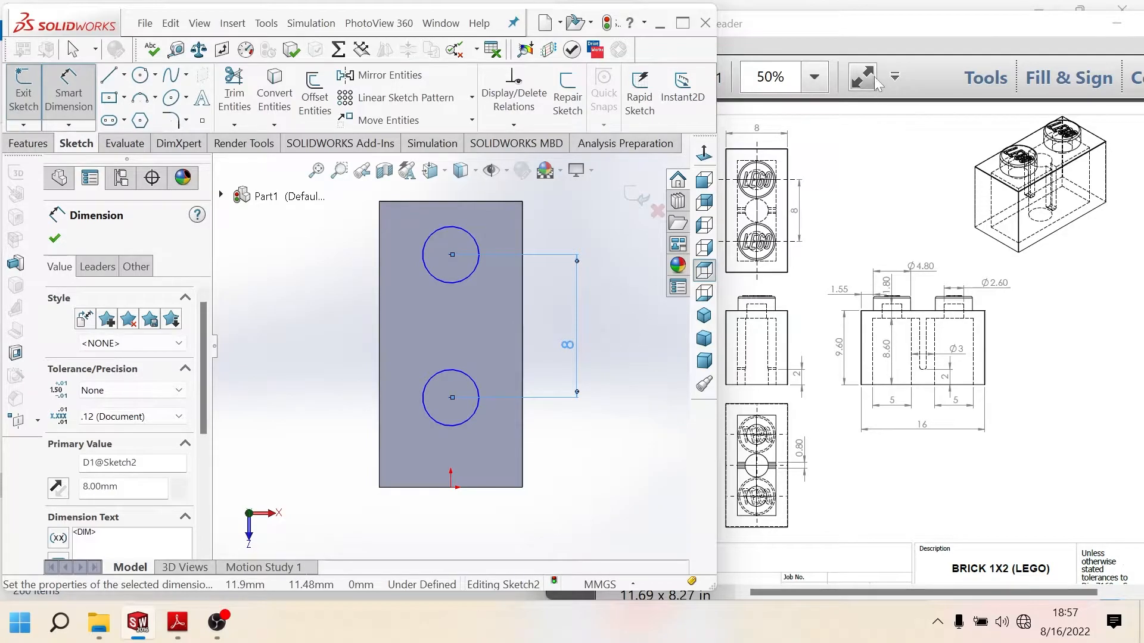
Step: Bring the Brick 1x2 (Lego) PDF drawing in Adobe Reader to the front beside the sketch to check its dimensions
drag(873, 21, 886, 20)
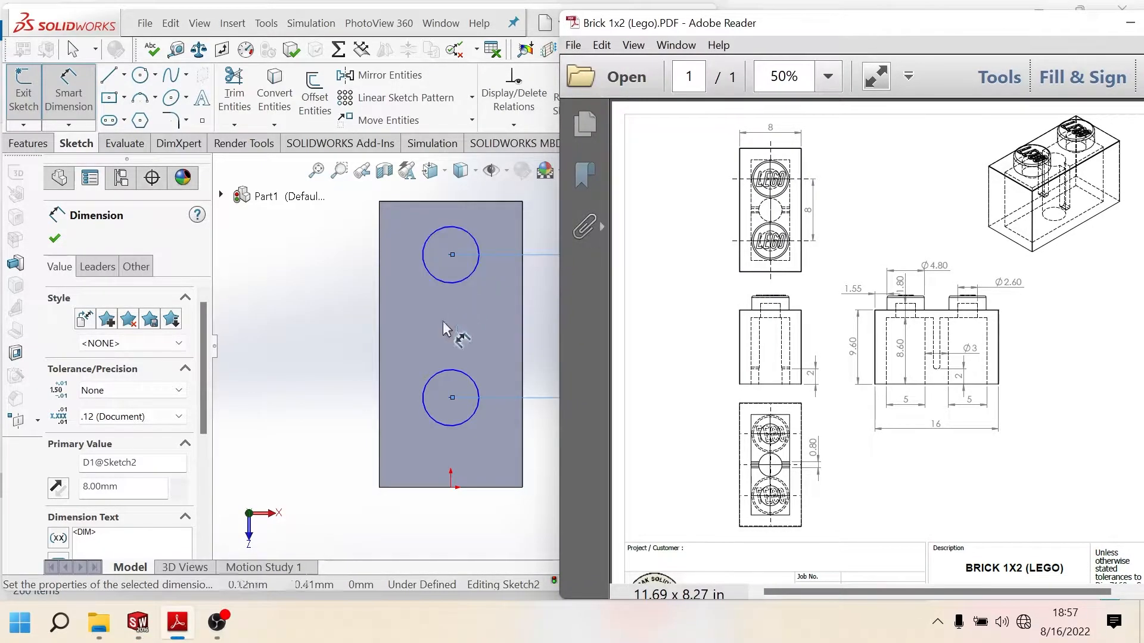
scroll(417, 341, up, 3)
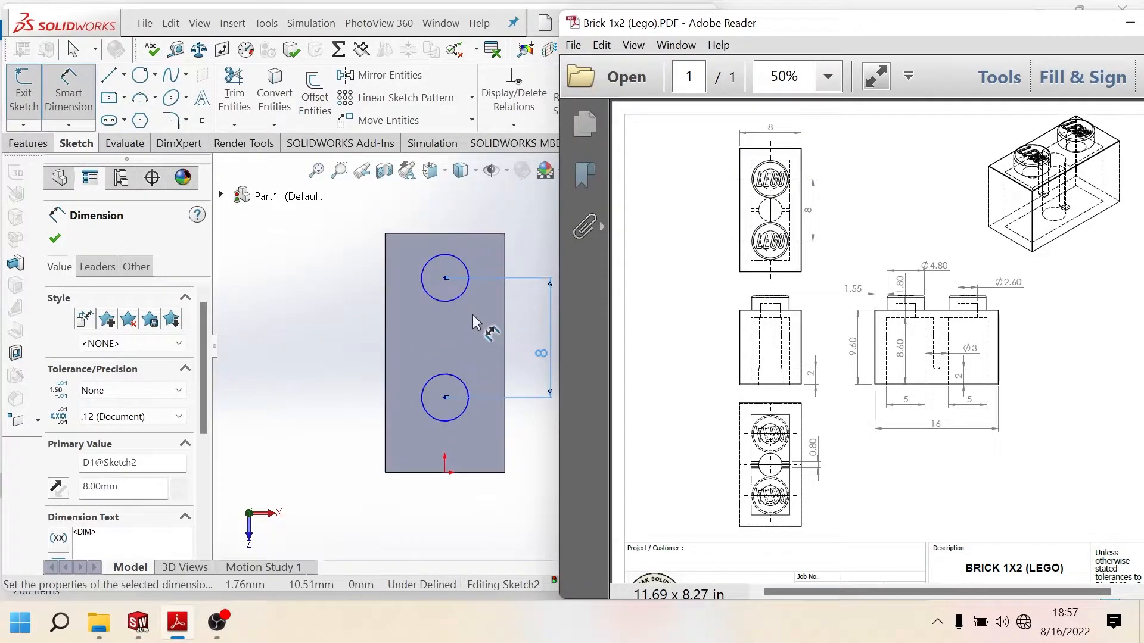
scroll(469, 332, down, 3)
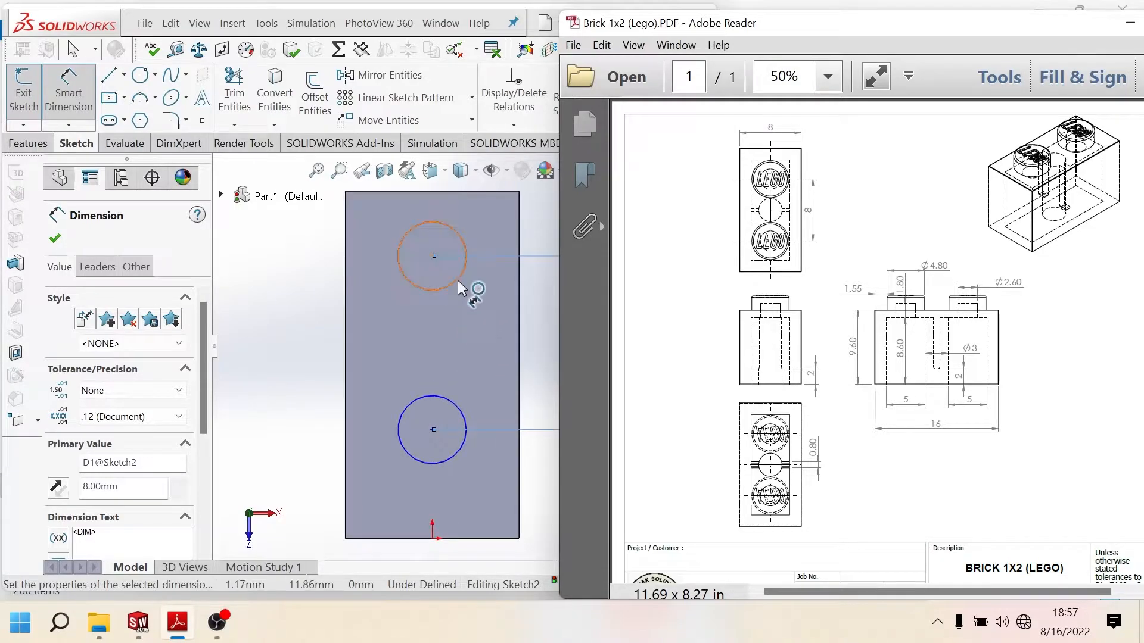
Step: Dimension the diameters of both circles on the block's top face to 4.8 mm each
click(480, 318)
click(500, 319)
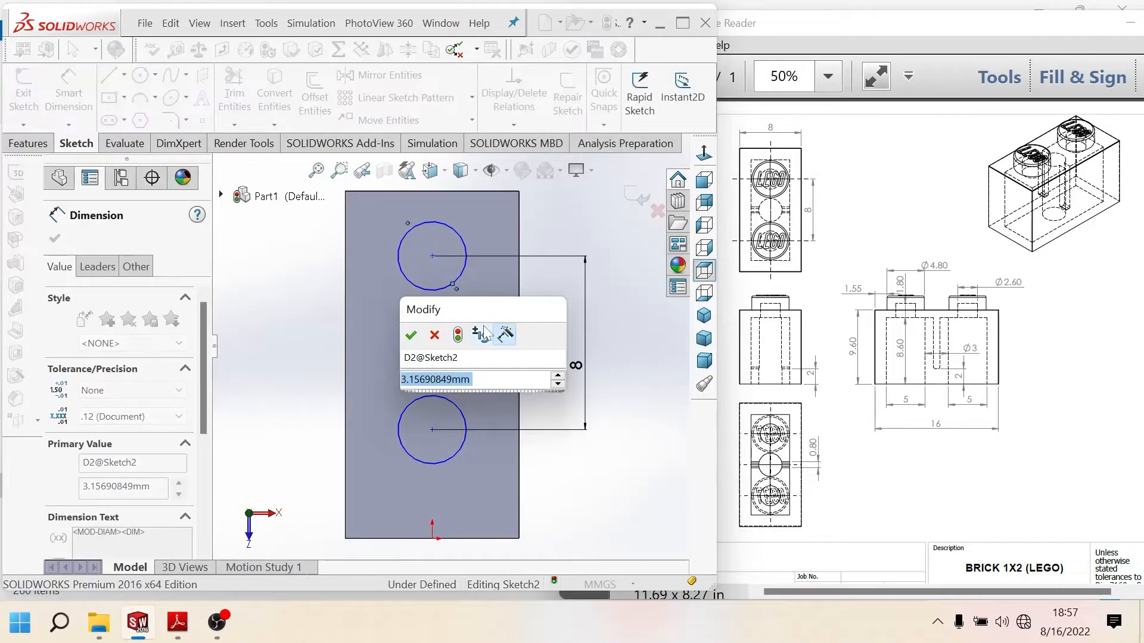
text(4.8)
key(Return)
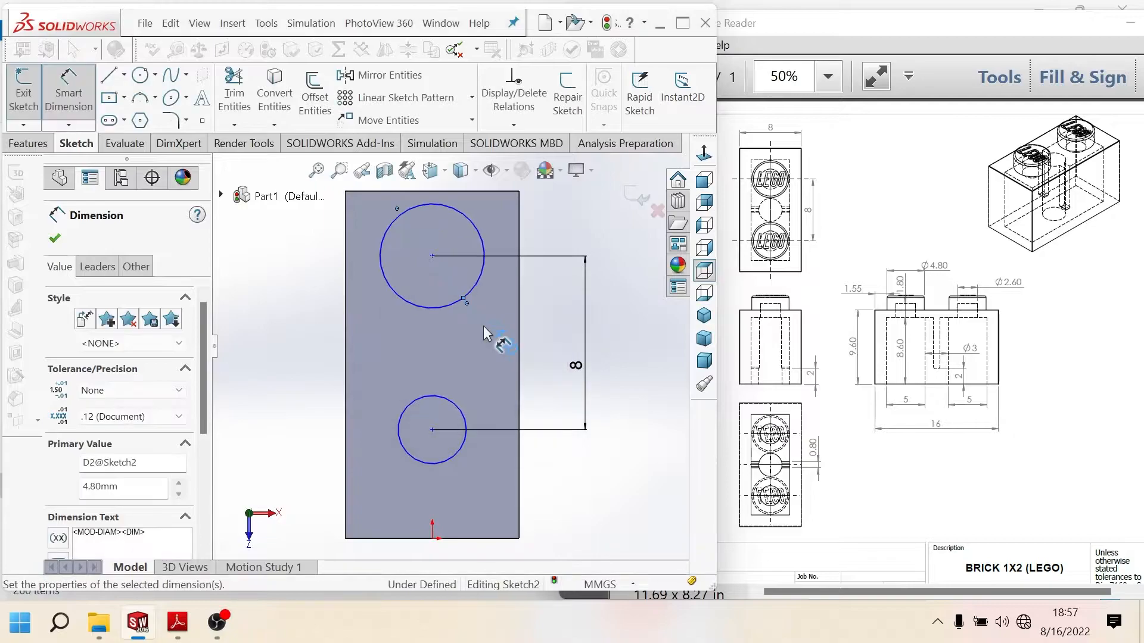
click(456, 454)
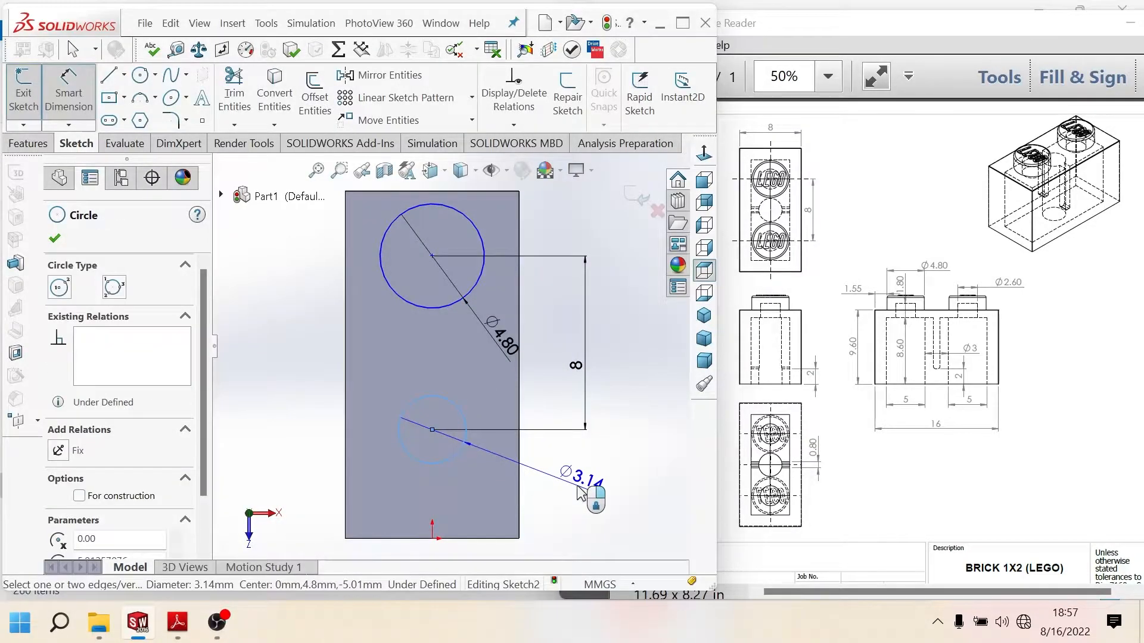
click(581, 493)
text(4.8)
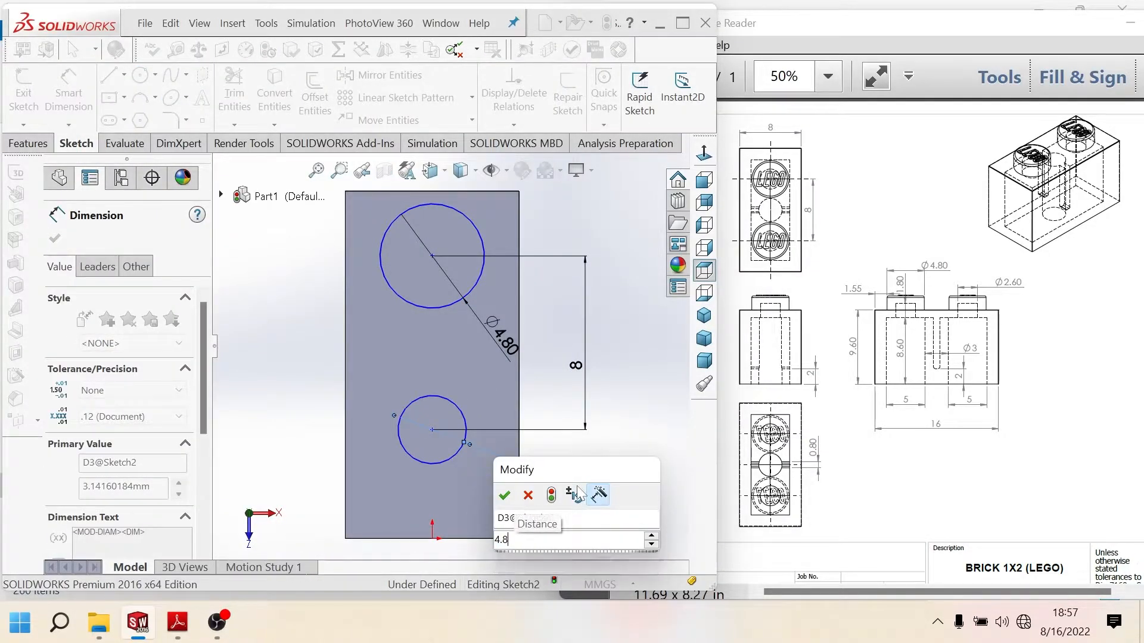
key(Return)
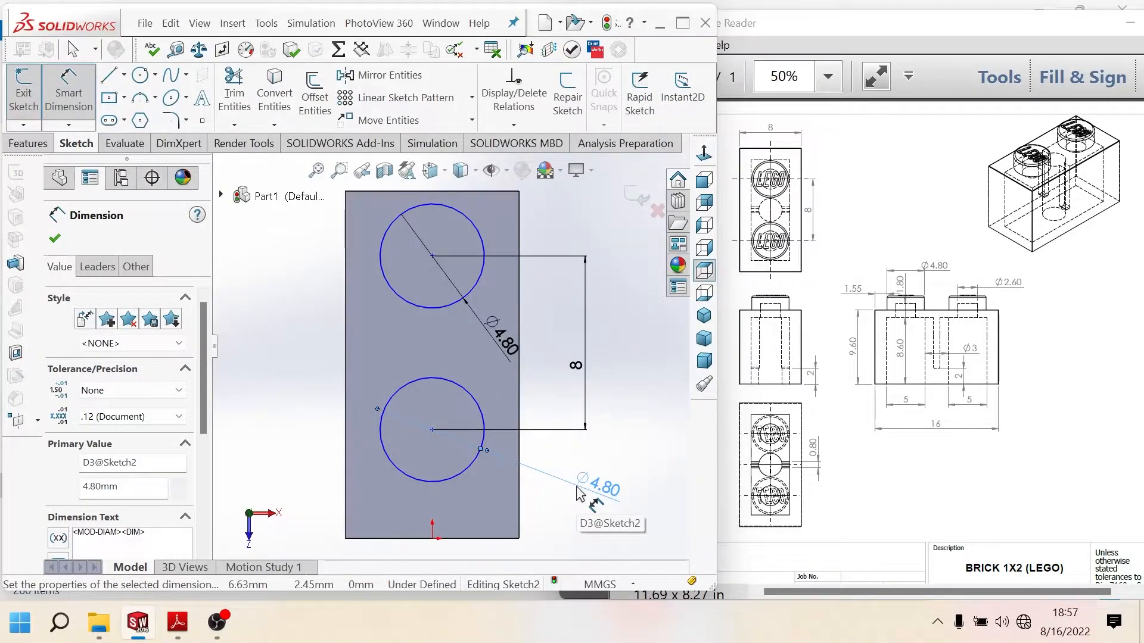
Step: Compare the positions of the two circles with the stud layout in the Brick 1x2 (Lego) PDF drawing
scroll(450, 347, up, 1)
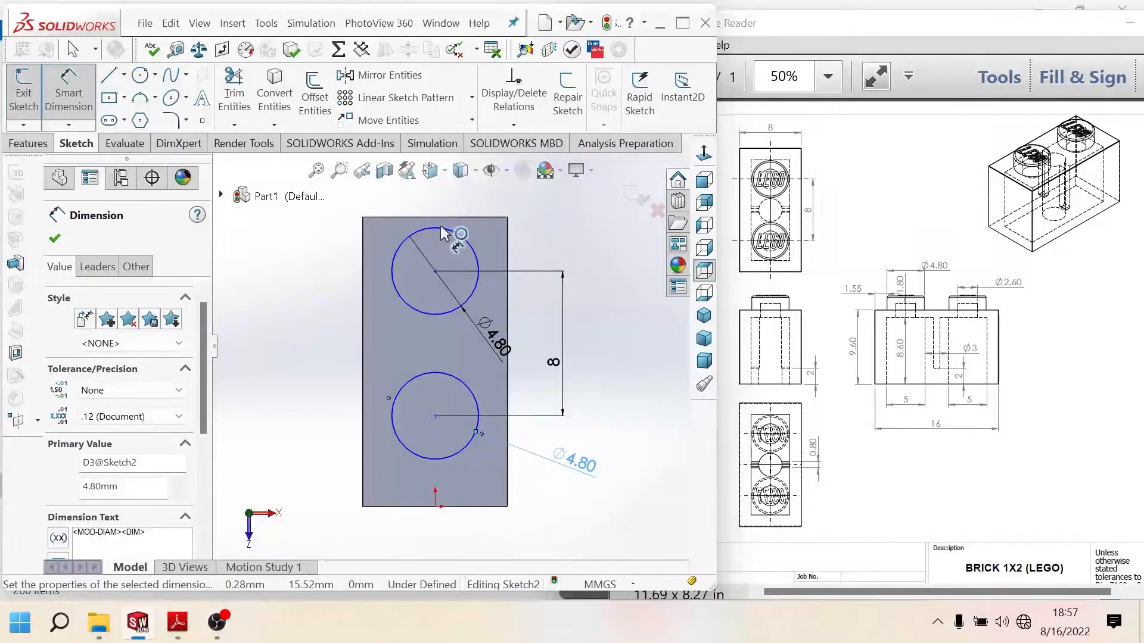
scroll(432, 237, down, 2)
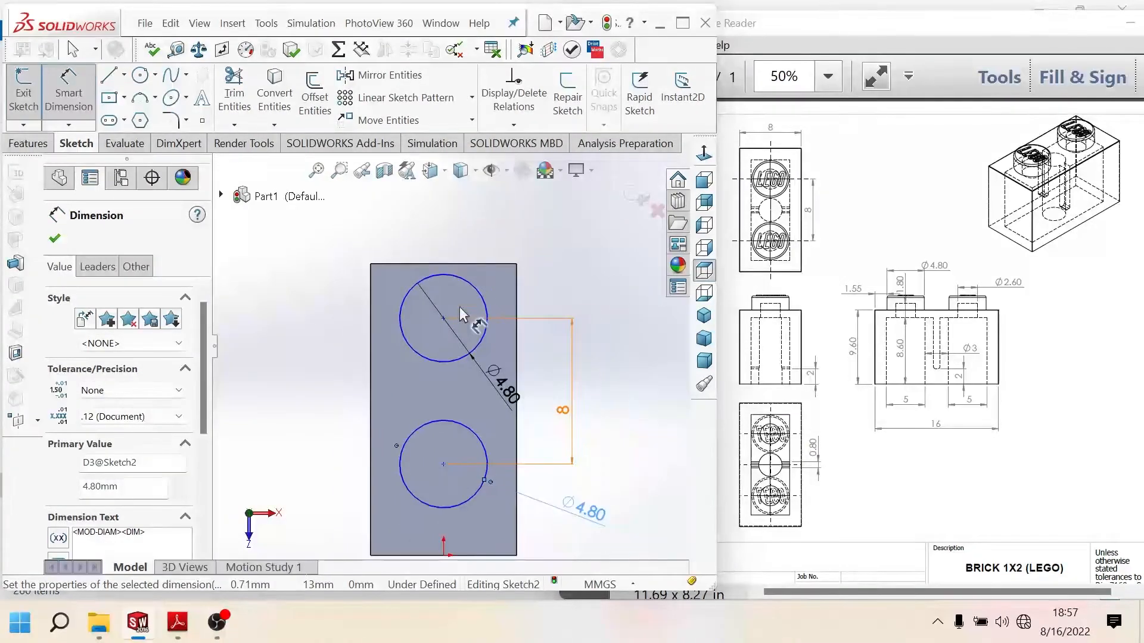
scroll(460, 307, up, 1)
scroll(465, 316, up, 1)
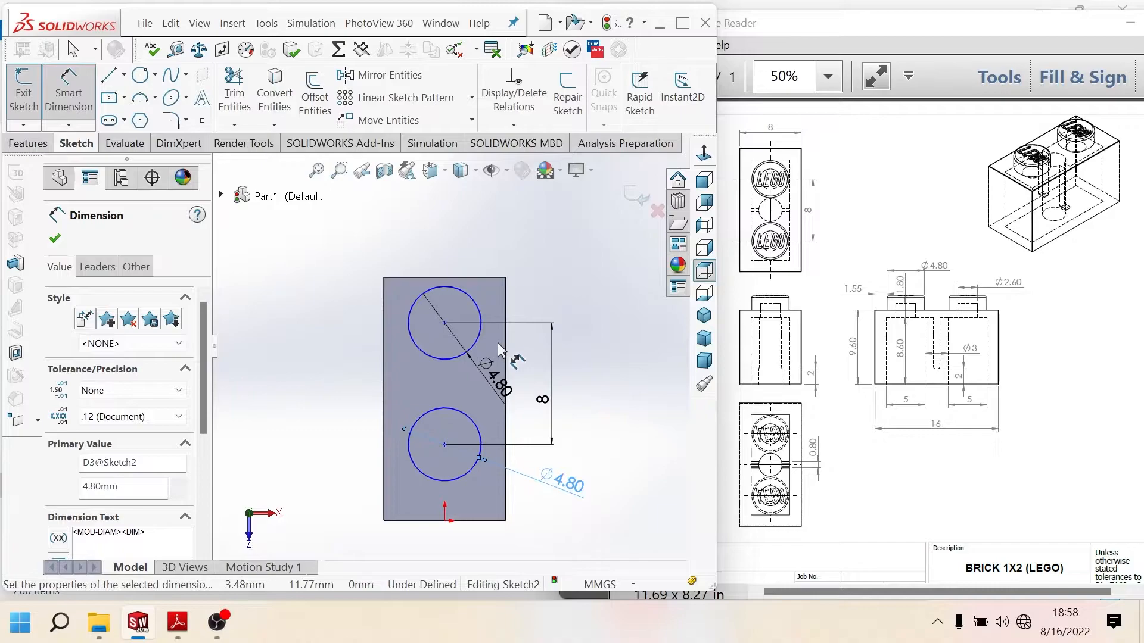
click(486, 347)
scroll(473, 332, down, 2)
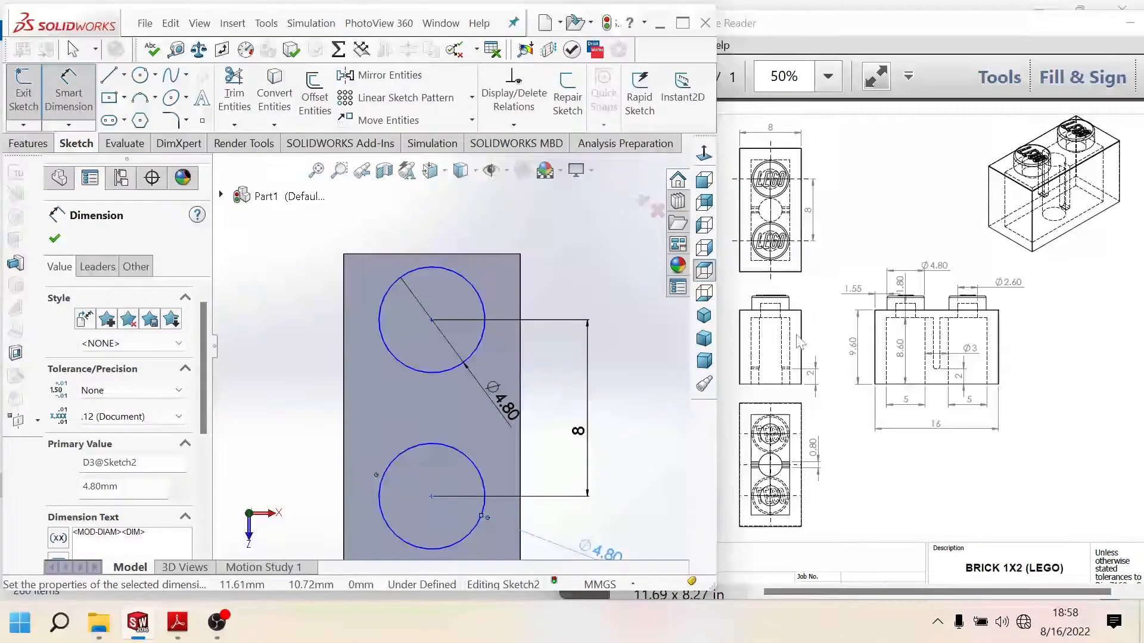
drag(874, 23, 925, 33)
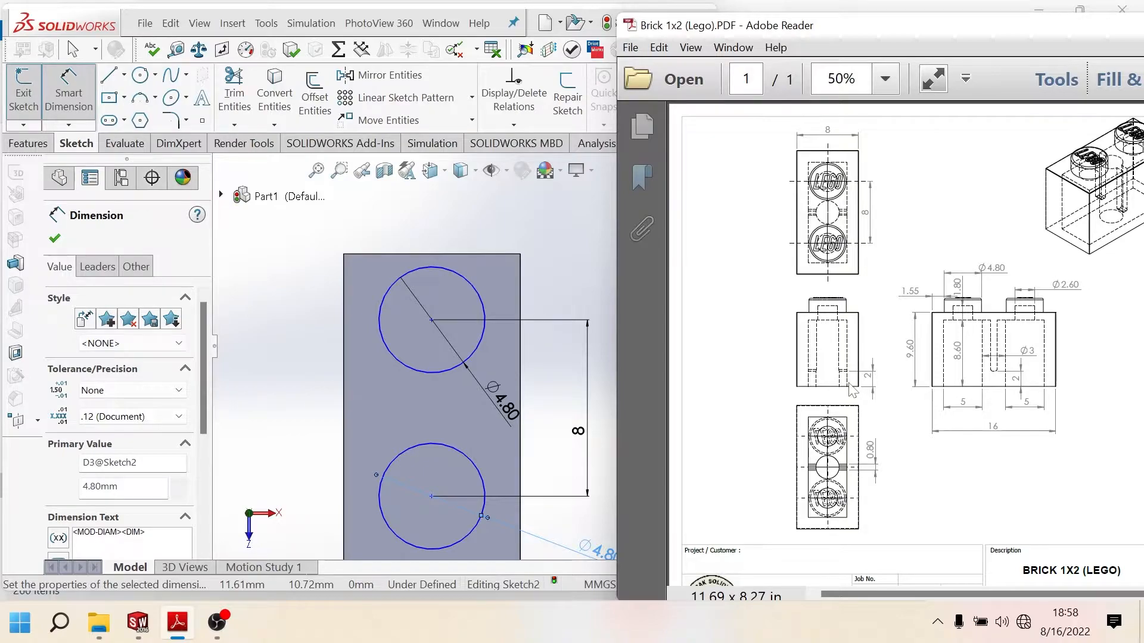
scroll(586, 399, up, 1)
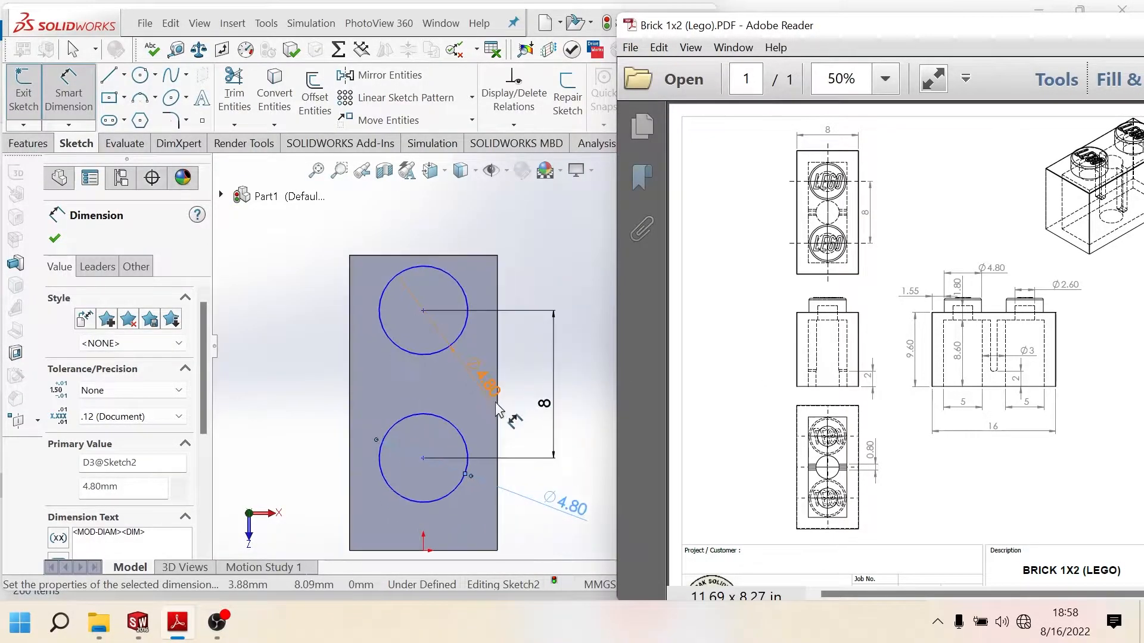
Step: Dimension the upper circle's centre 4 mm from the block's nearest short edge
click(424, 310)
click(476, 255)
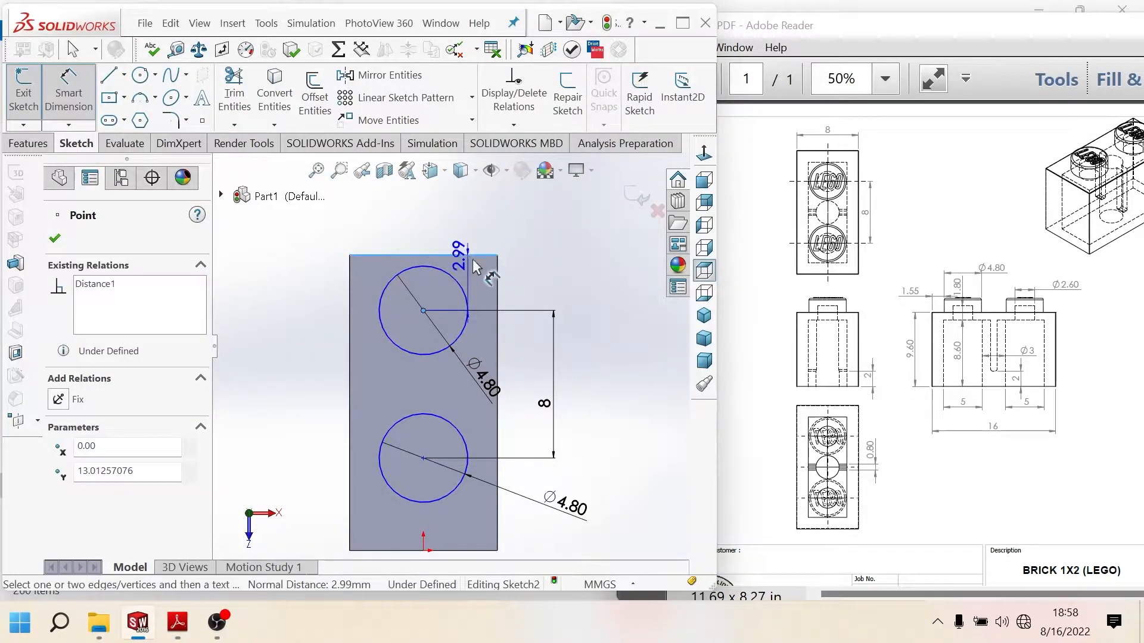
click(564, 304)
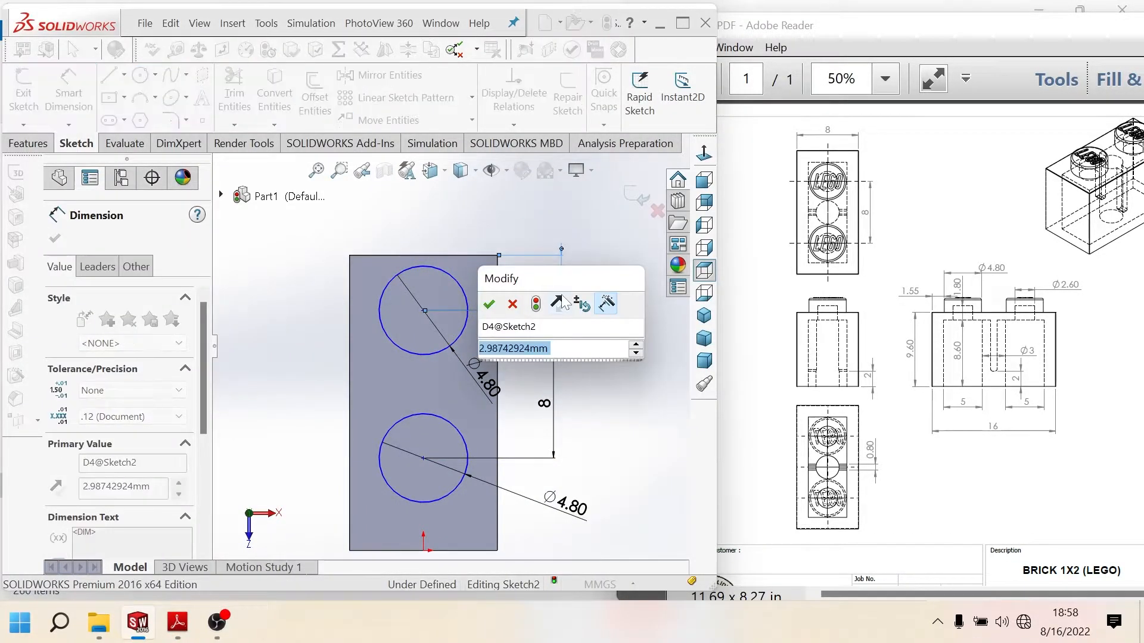
text(4)
key(Return)
Step: Check the distance from the lower circle's centre to the block's short edge at the origin
scroll(462, 456, up, 2)
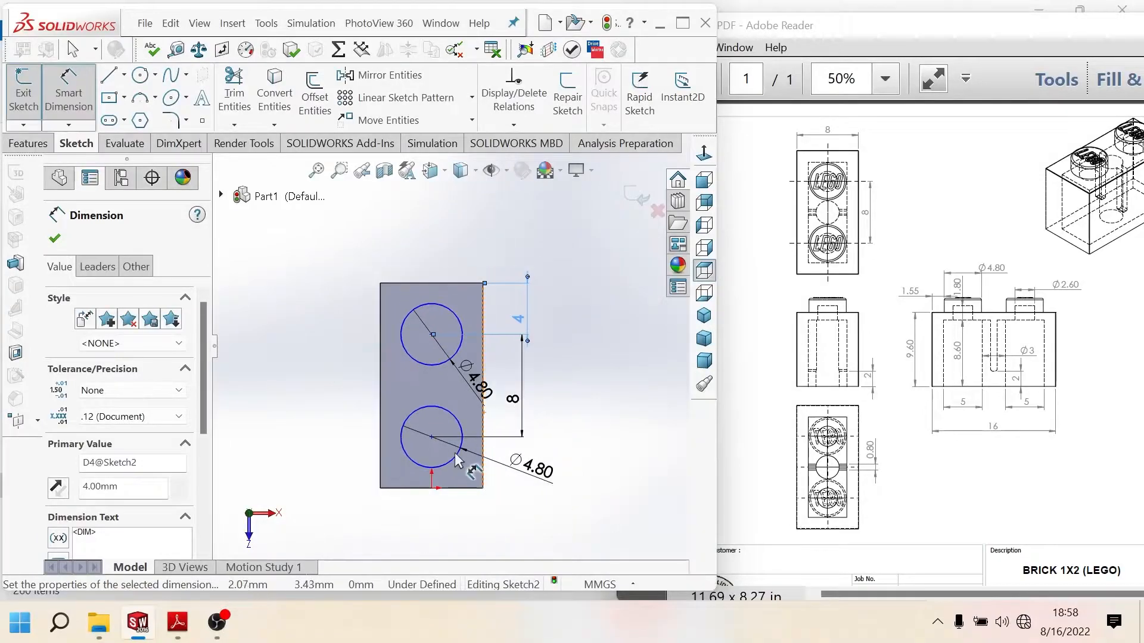
scroll(457, 461, down, 2)
click(422, 418)
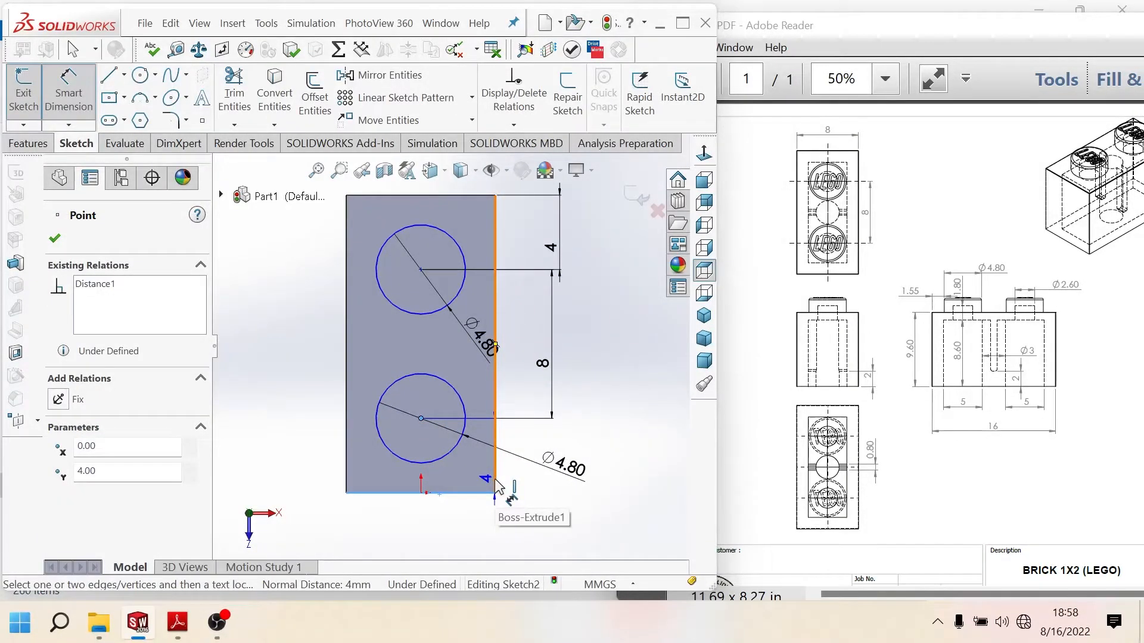
key(Escape)
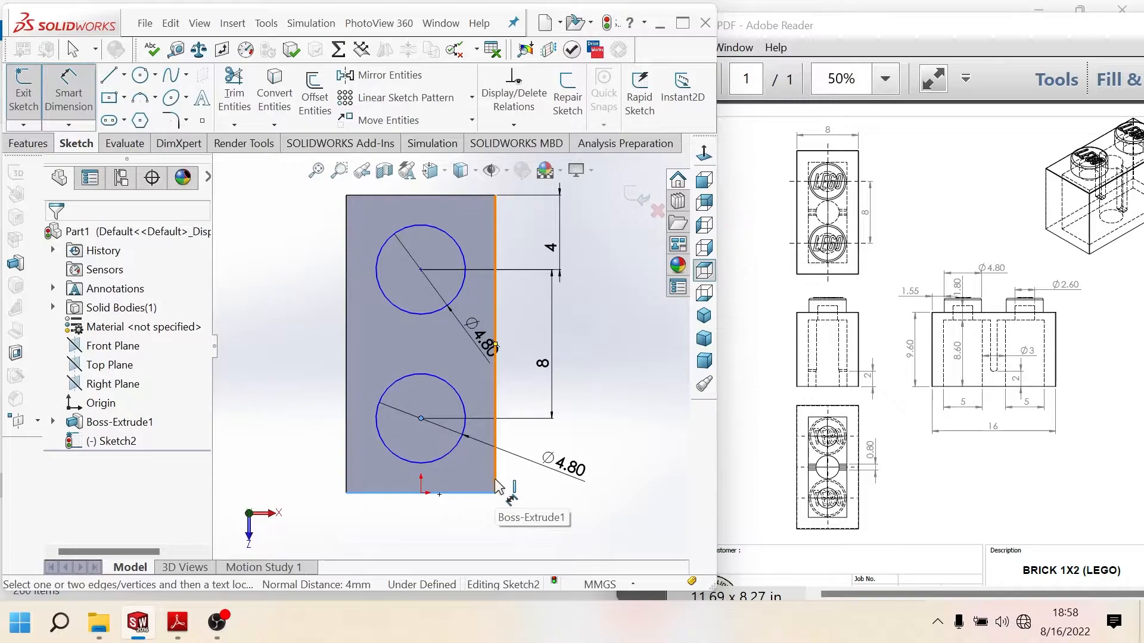
click(33, 144)
click(44, 112)
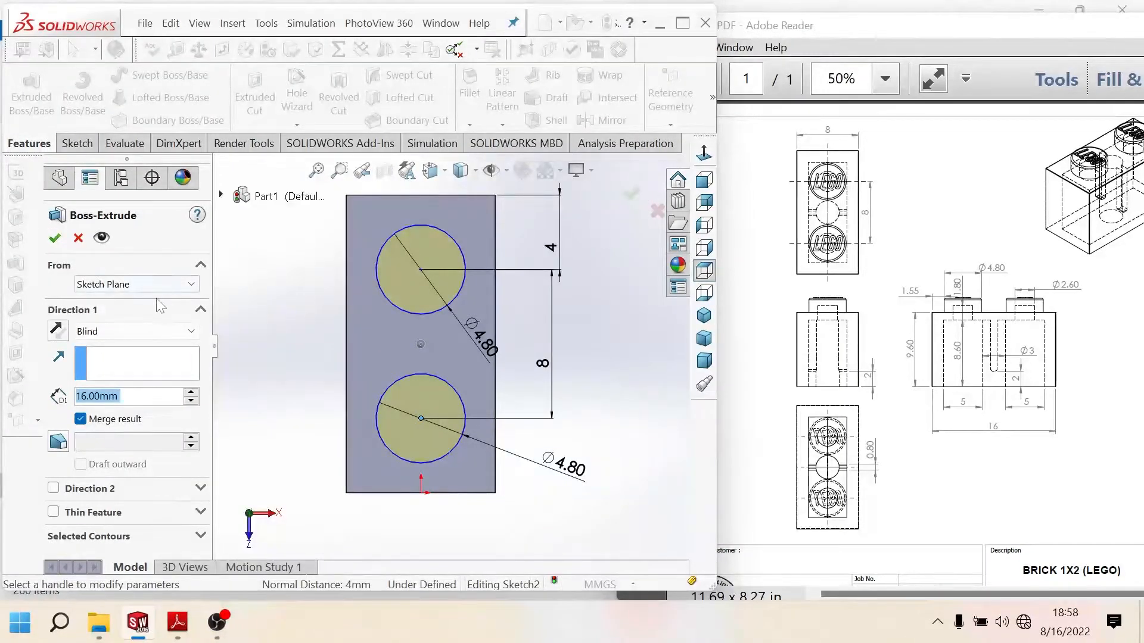
click(178, 332)
click(174, 338)
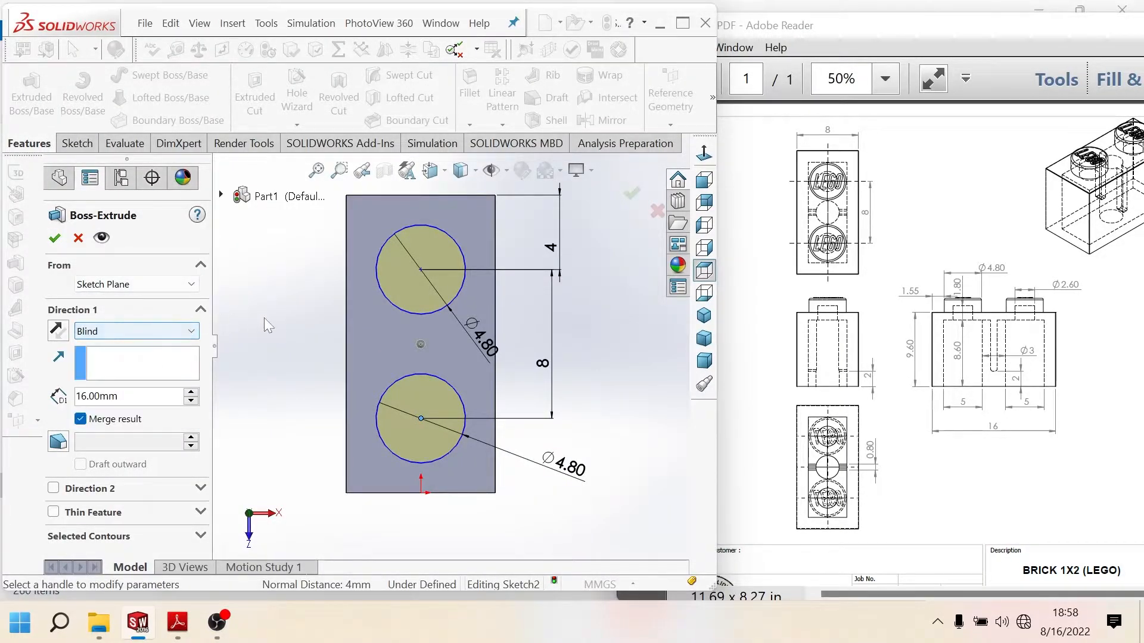
click(430, 170)
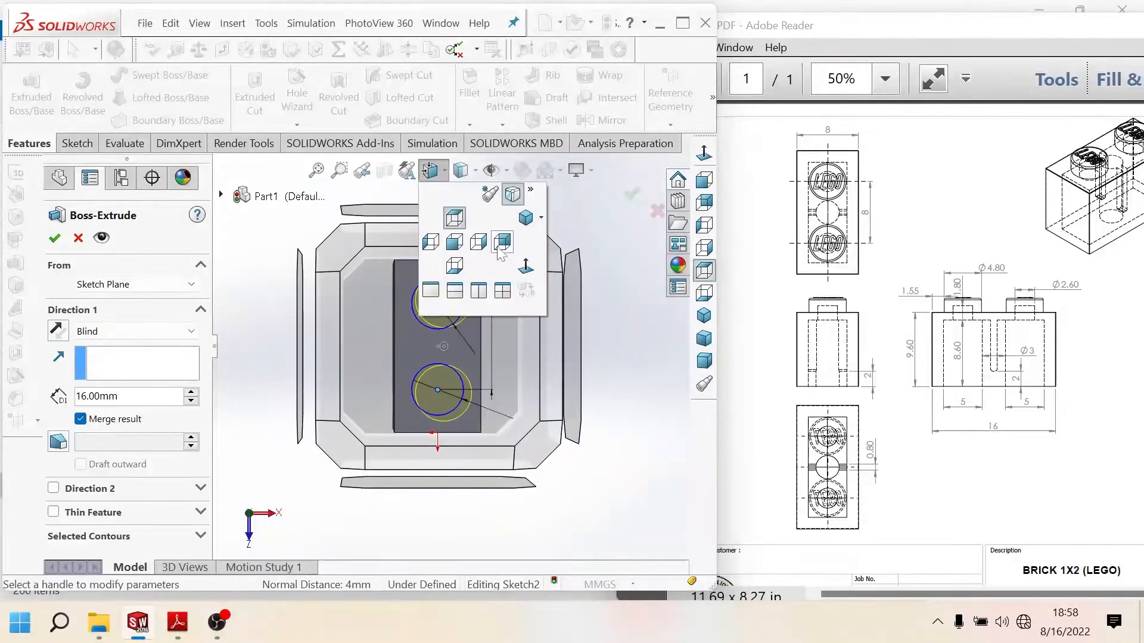
click(524, 218)
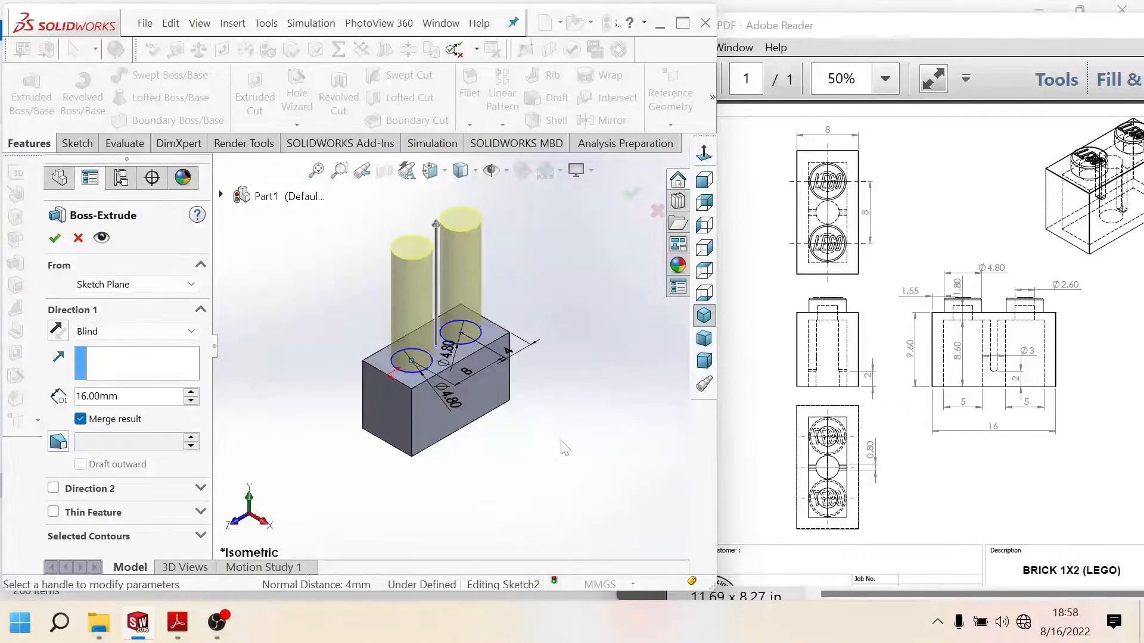
mouse_move(133, 621)
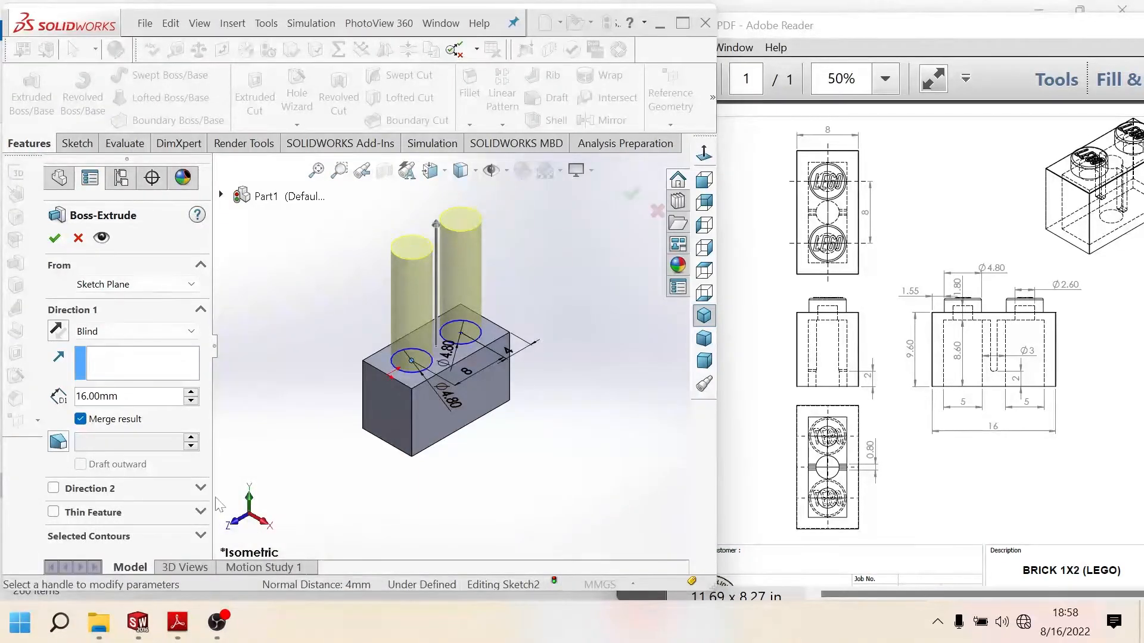
click(452, 394)
Step: Switch to the Etiket Drawing sheet in the maximized window and examine the stud dimensions in the brick's long side view
click(685, 25)
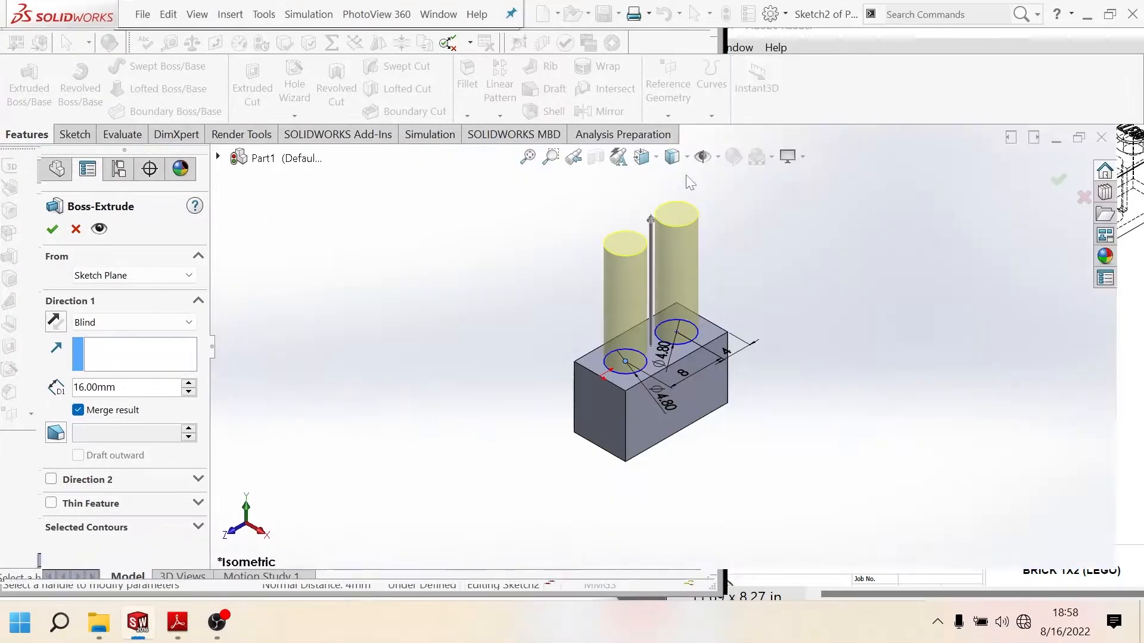
click(1057, 138)
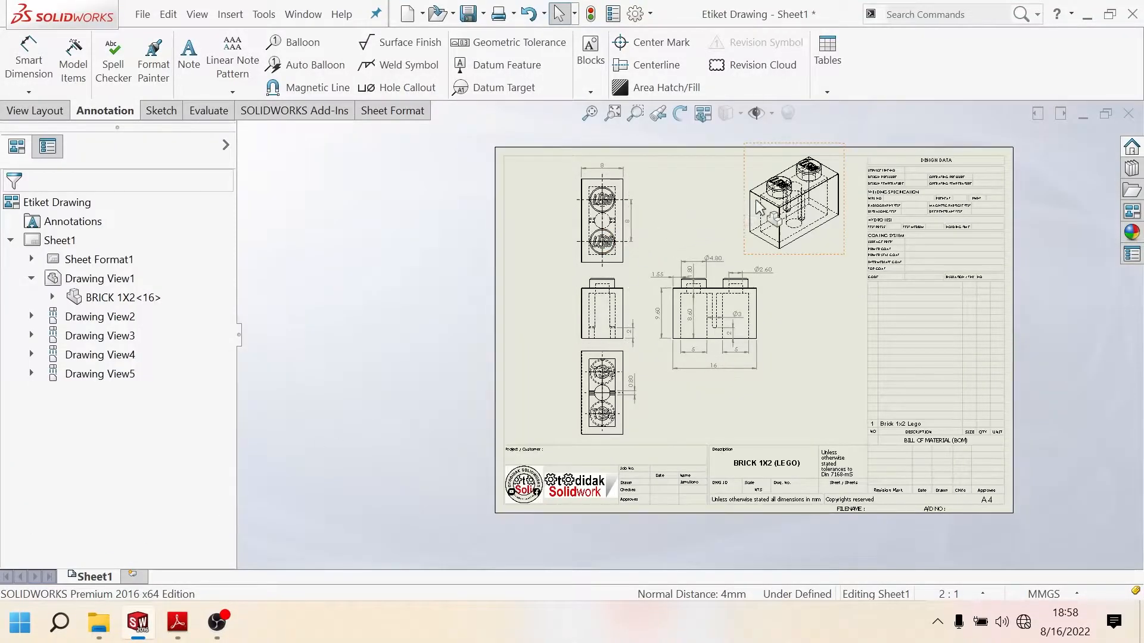
scroll(672, 355, down, 5)
scroll(668, 357, down, 3)
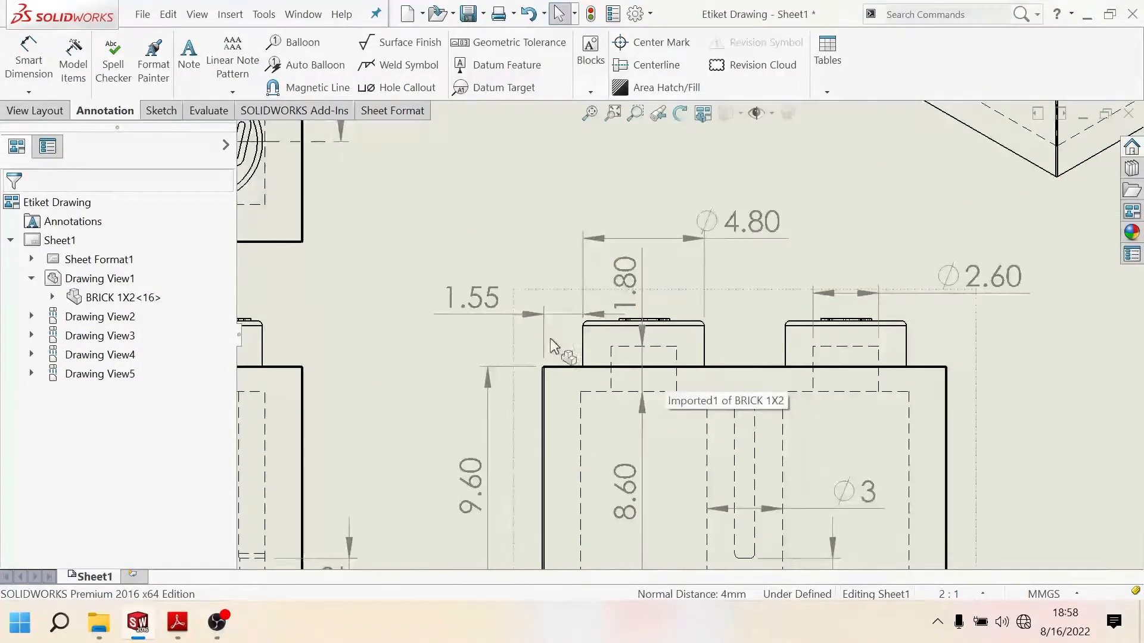
Step: Dimension the stud's height above the brick's top edge in the long side view, placing the dimension between the studs
scroll(691, 328, down, 3)
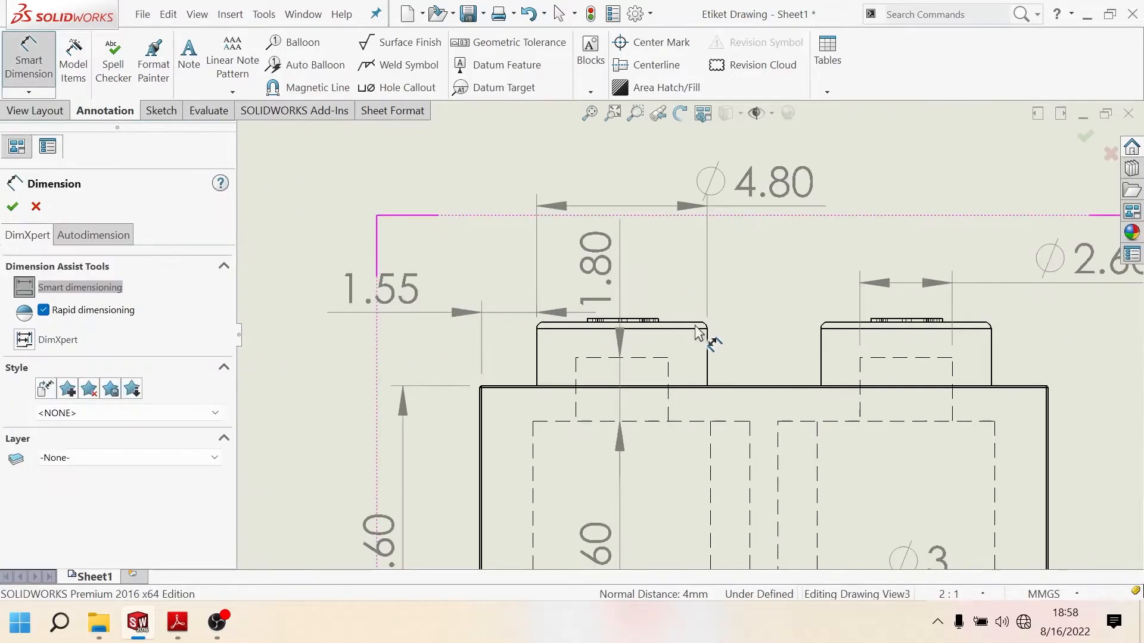
click(695, 327)
scroll(777, 398, down, 2)
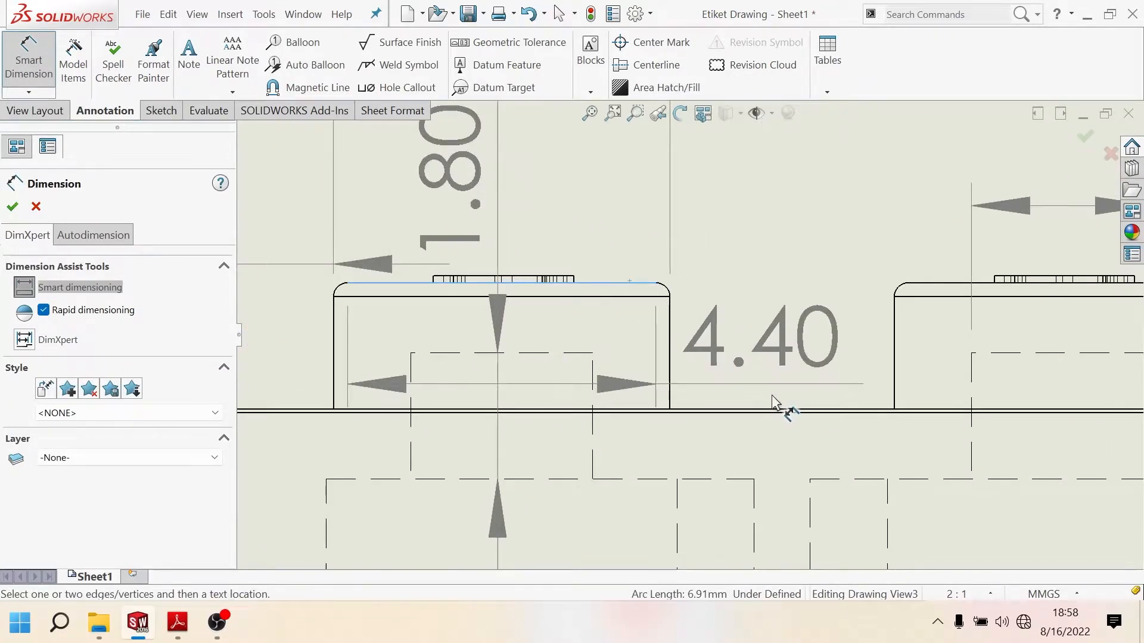
click(773, 411)
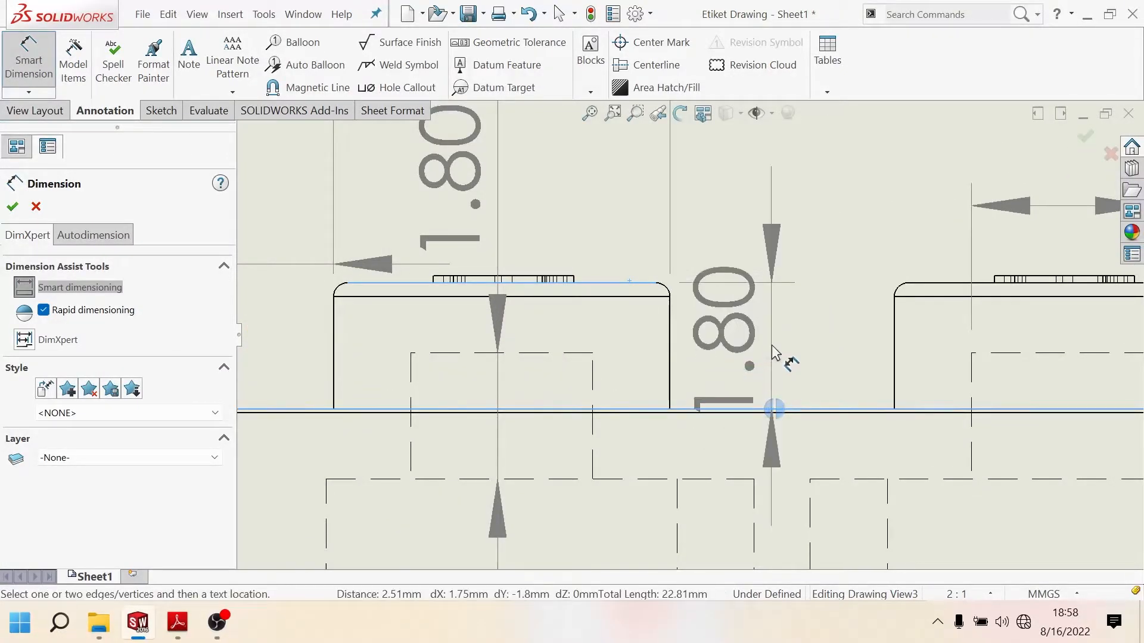
scroll(774, 358, up, 3)
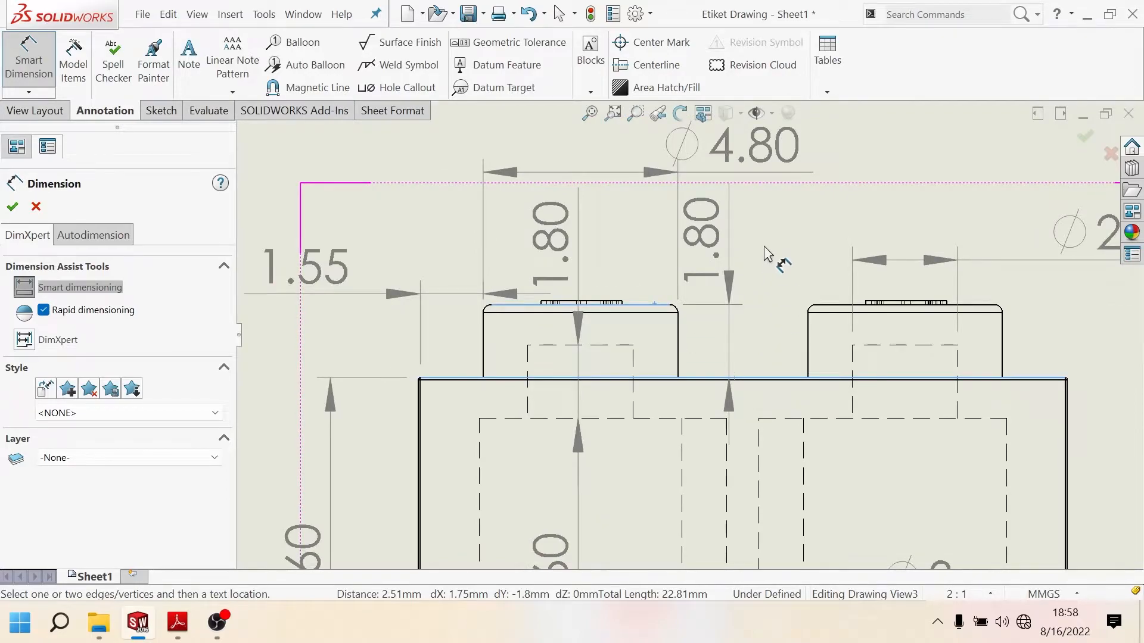
click(764, 245)
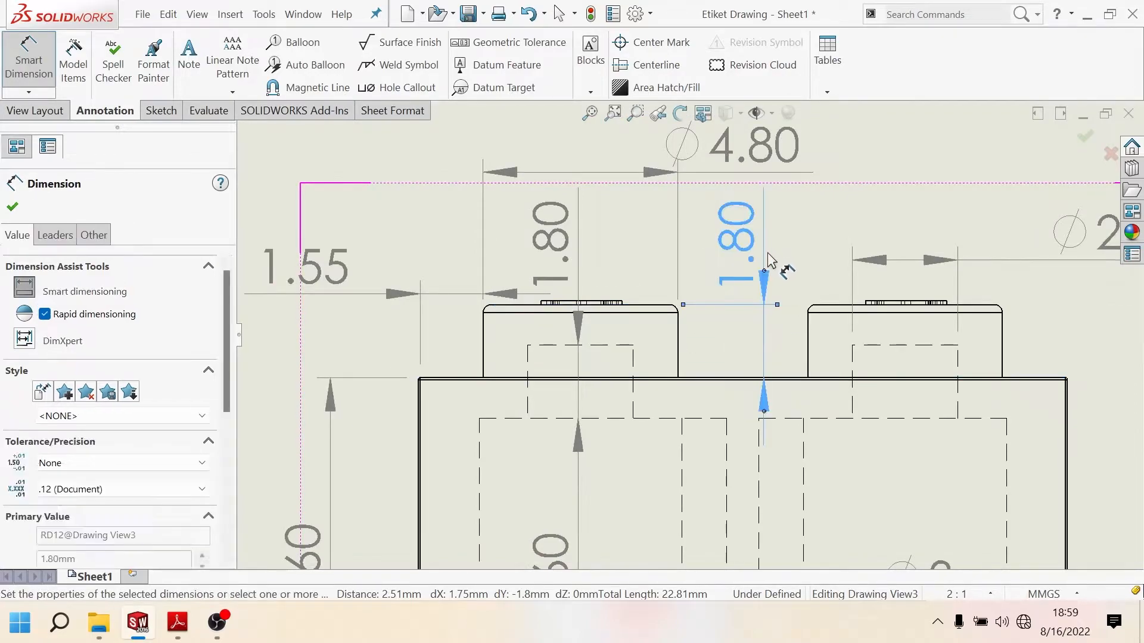
click(582, 369)
scroll(623, 414, up, 3)
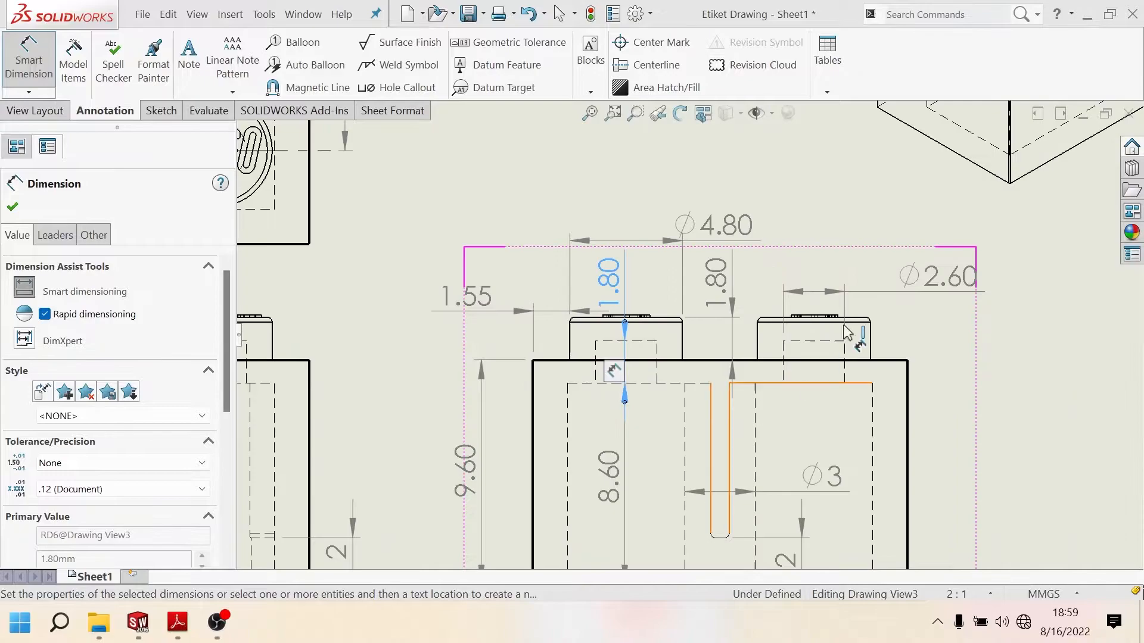
Step: Minimize the drawing sheet and restore the Part1 model maximized in the SOLIDWORKS window
click(1087, 14)
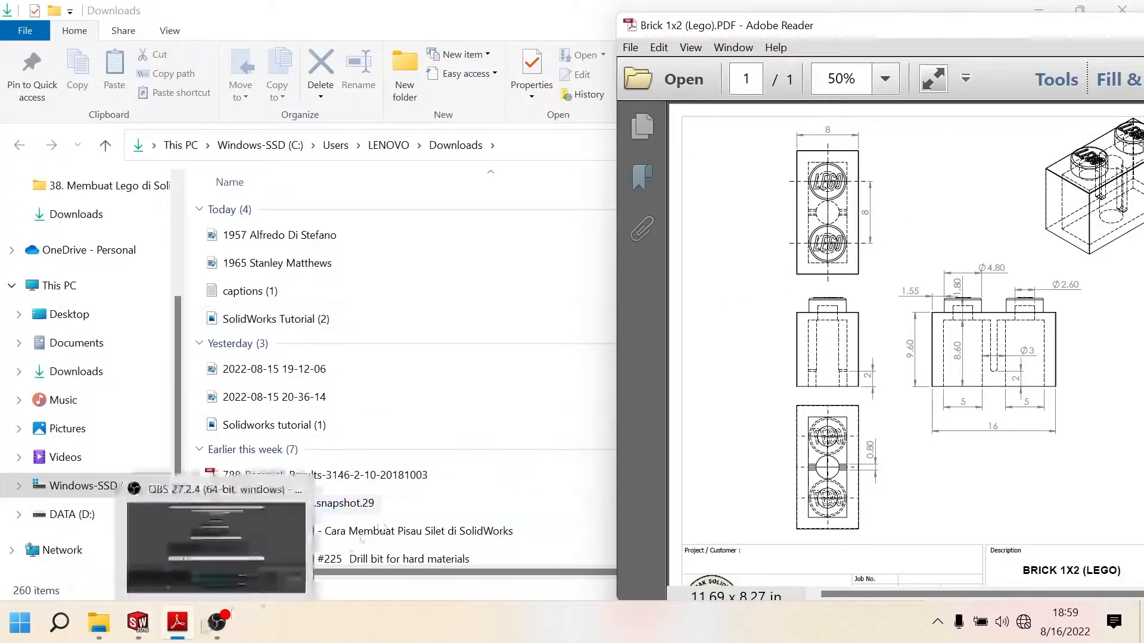
mouse_move(137, 623)
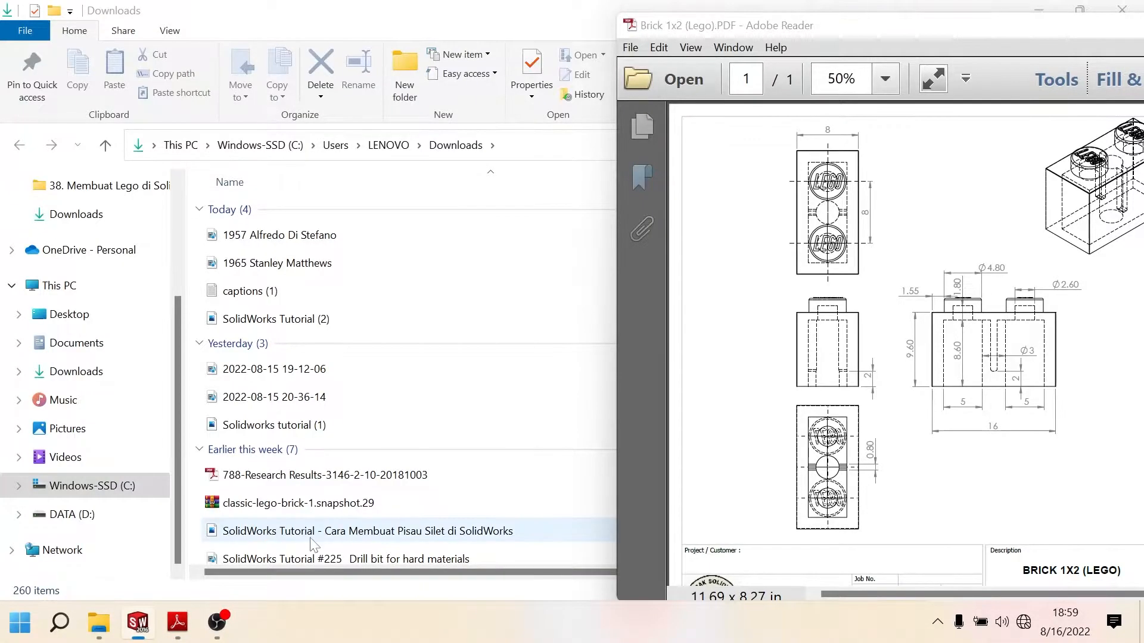
mouse_move(218, 623)
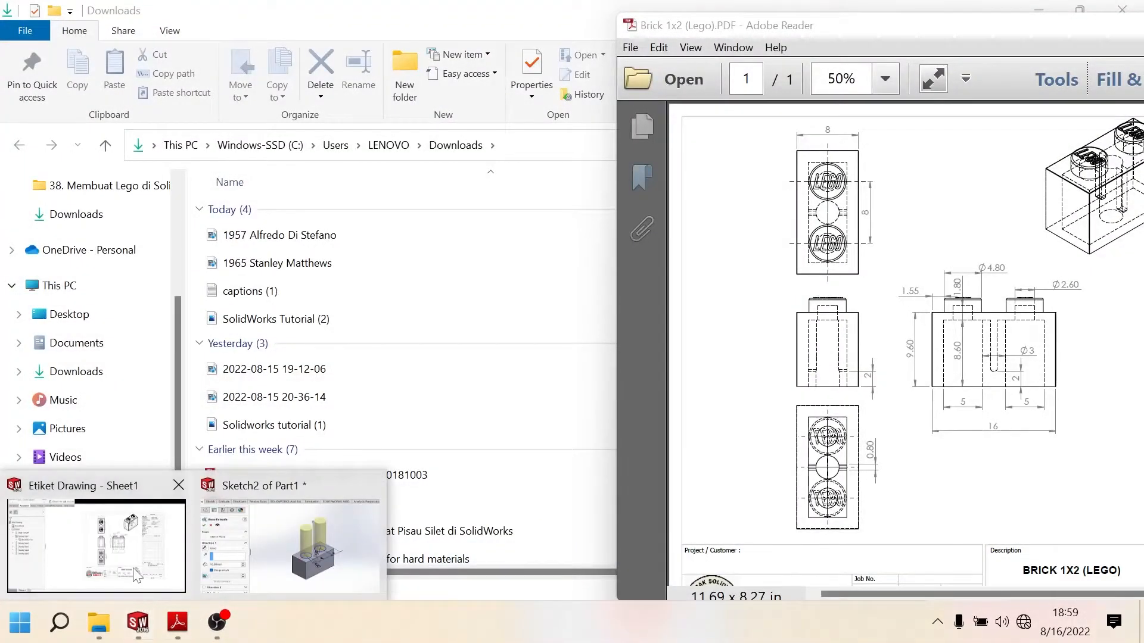
click(138, 573)
click(1082, 114)
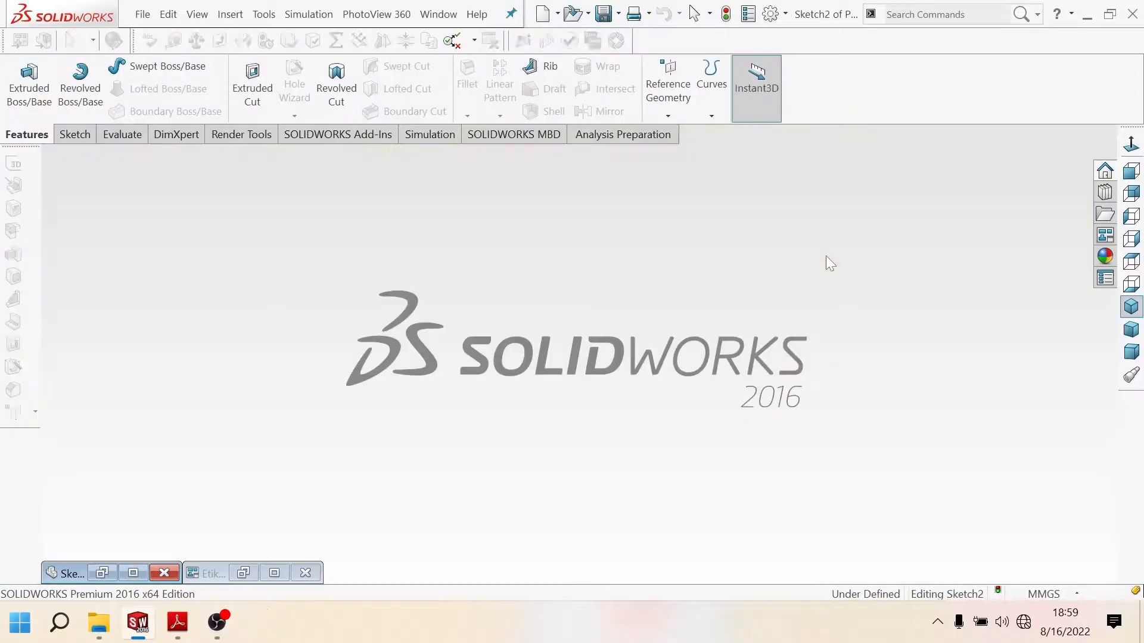
click(133, 573)
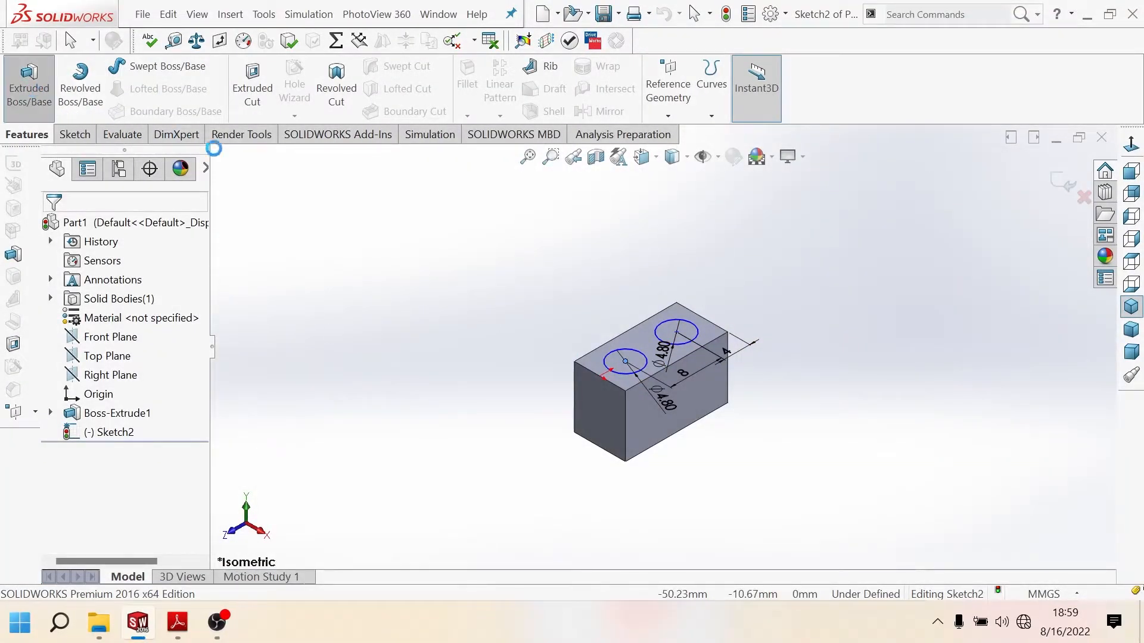
Step: Extrude the two stud circles 1.8 mm upward from the block's top face, merged with the block
click(28, 84)
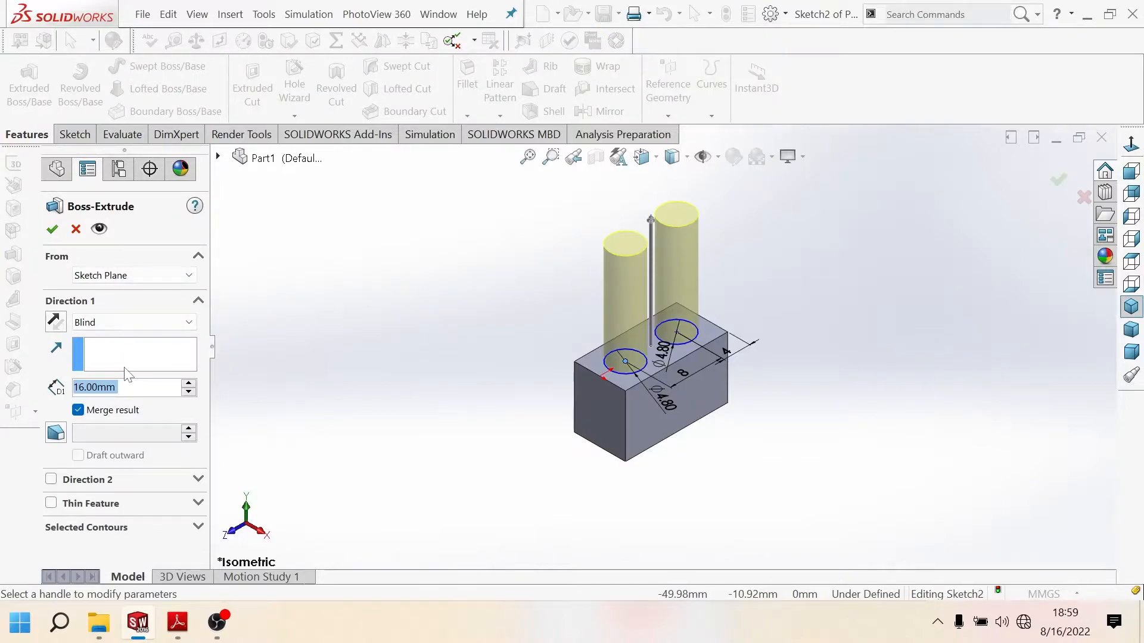
text(1.8)
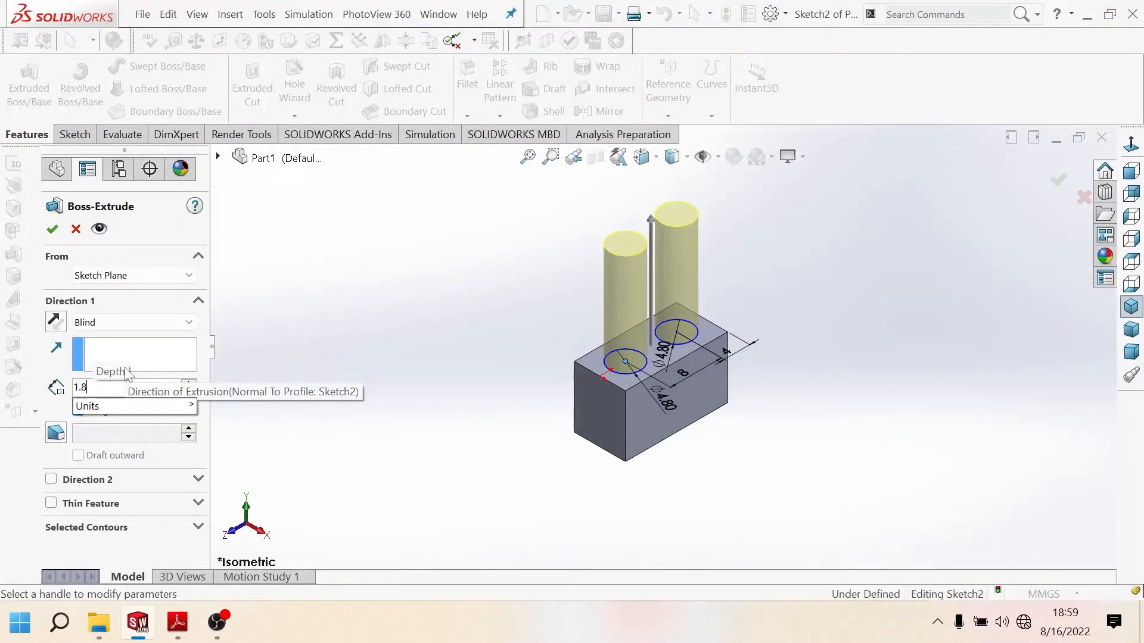
key(Return)
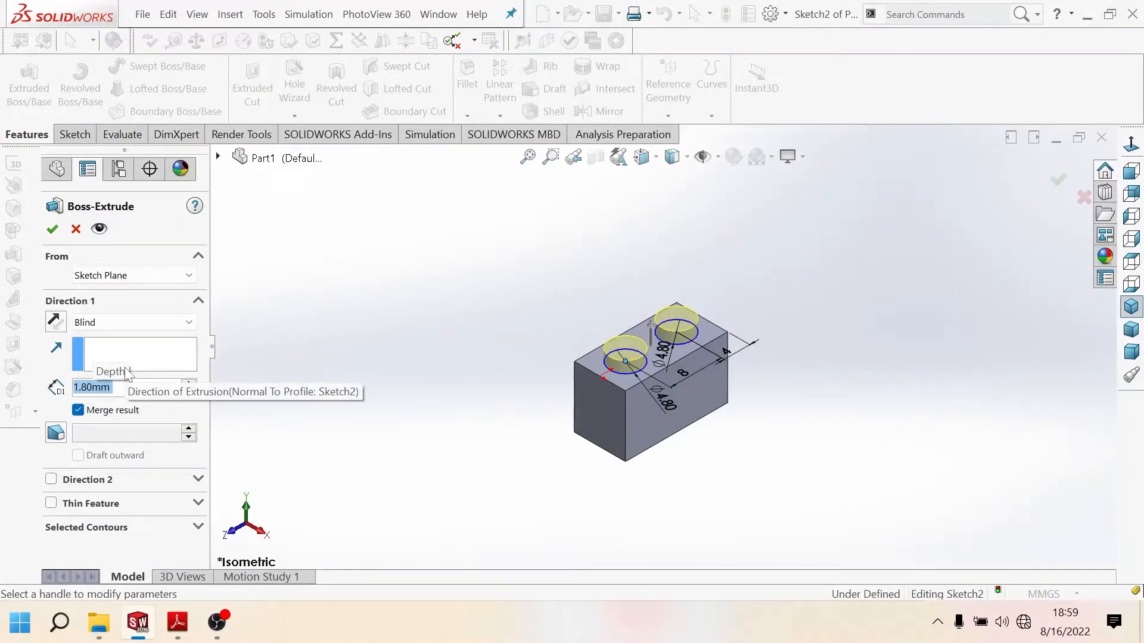
click(52, 229)
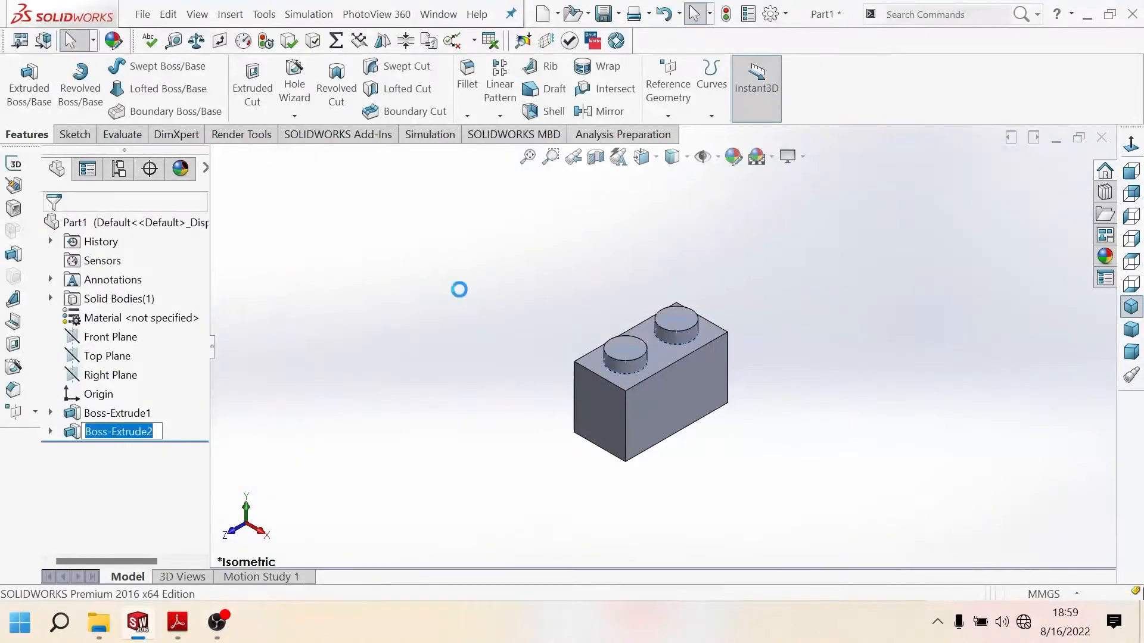
Step: Compare the block and its two studs with the reference PDF drawing side by side, ending with the model maximized
middle_drag(581, 348, 679, 381)
scroll(694, 402, down, 2)
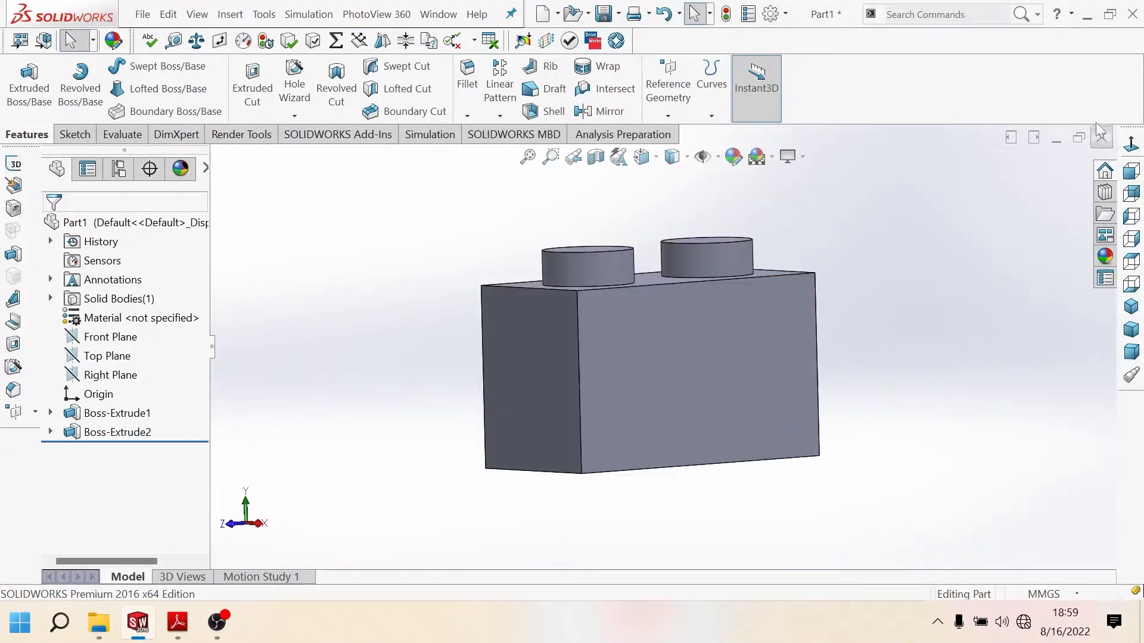
click(1109, 15)
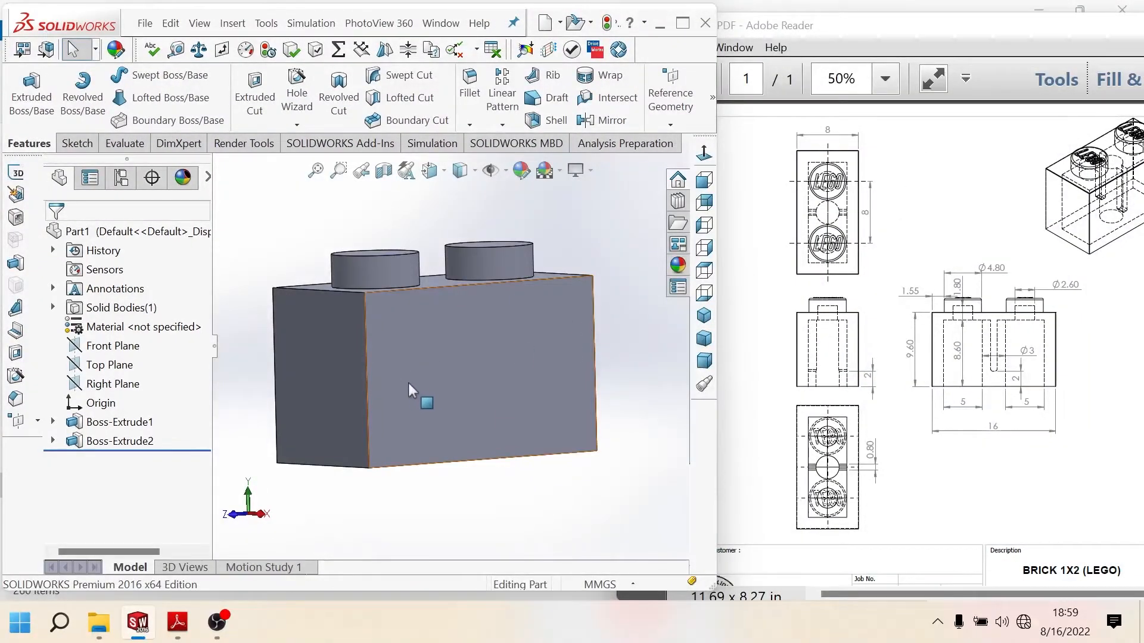
middle_drag(408, 383, 434, 380)
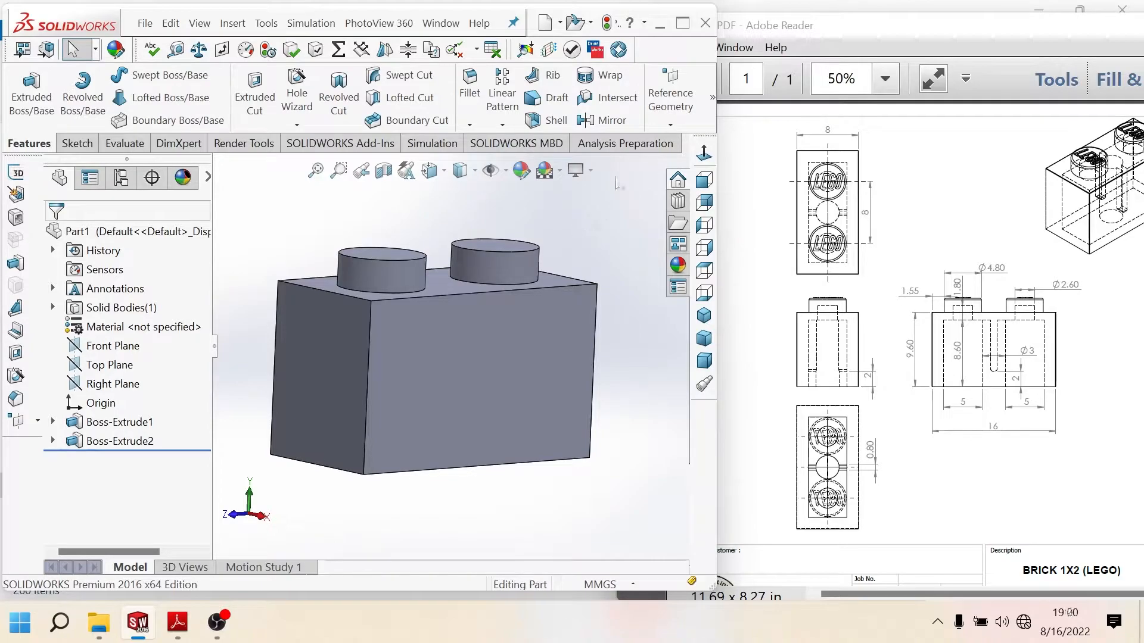
click(684, 24)
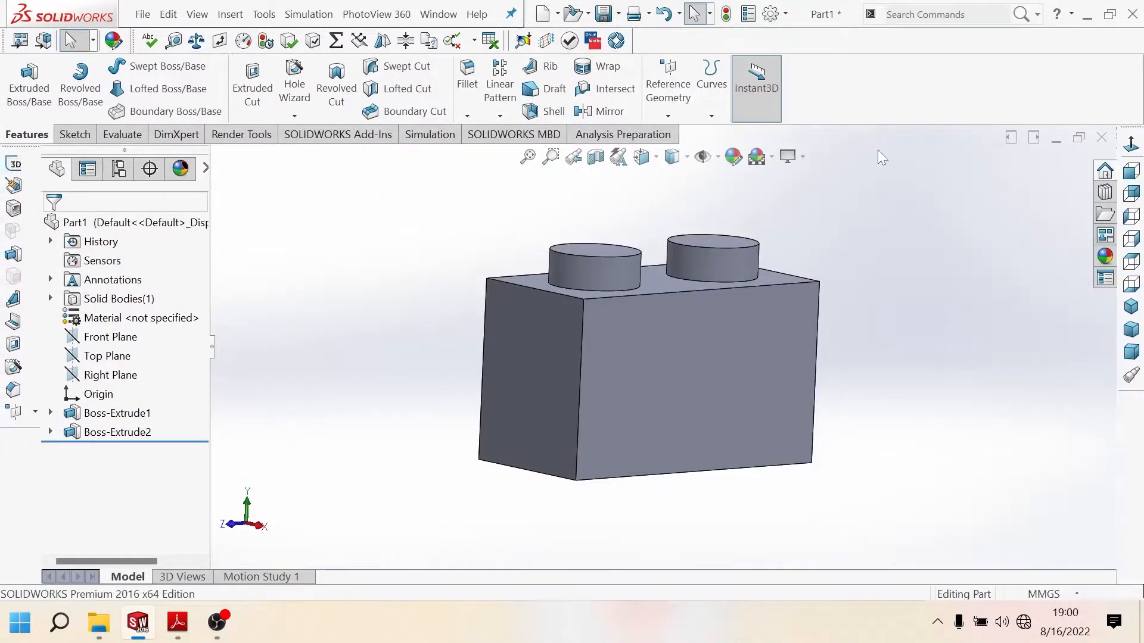
Step: Switch to the Etiket Drawing sheet and dimension the end wall's thickness in the long side view, placing the dimension outside the brick
click(1058, 140)
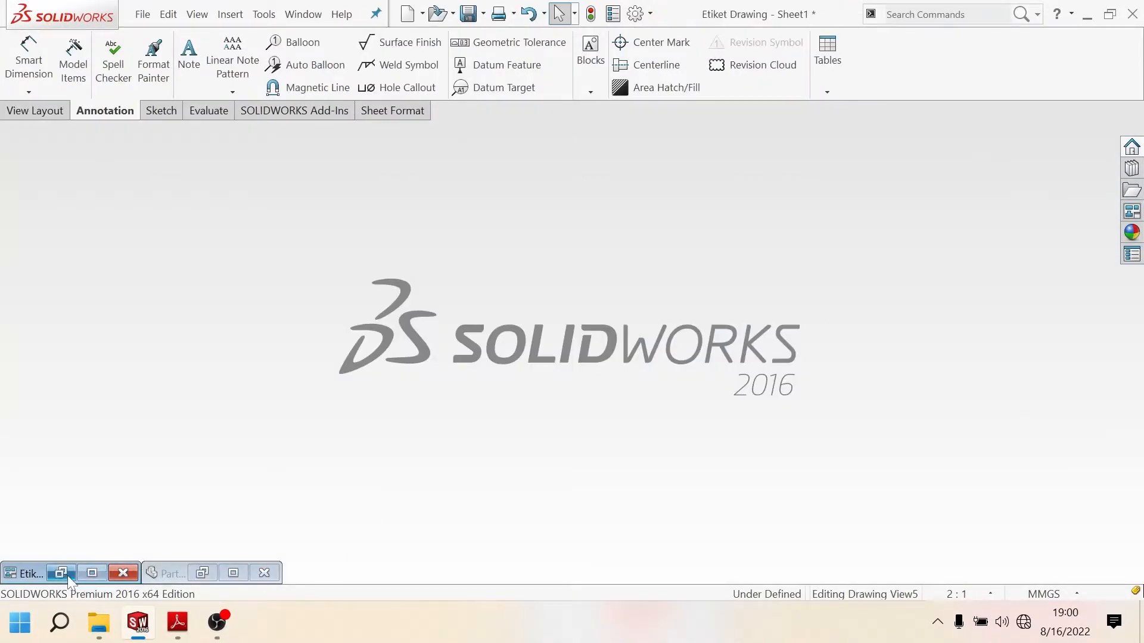
click(93, 573)
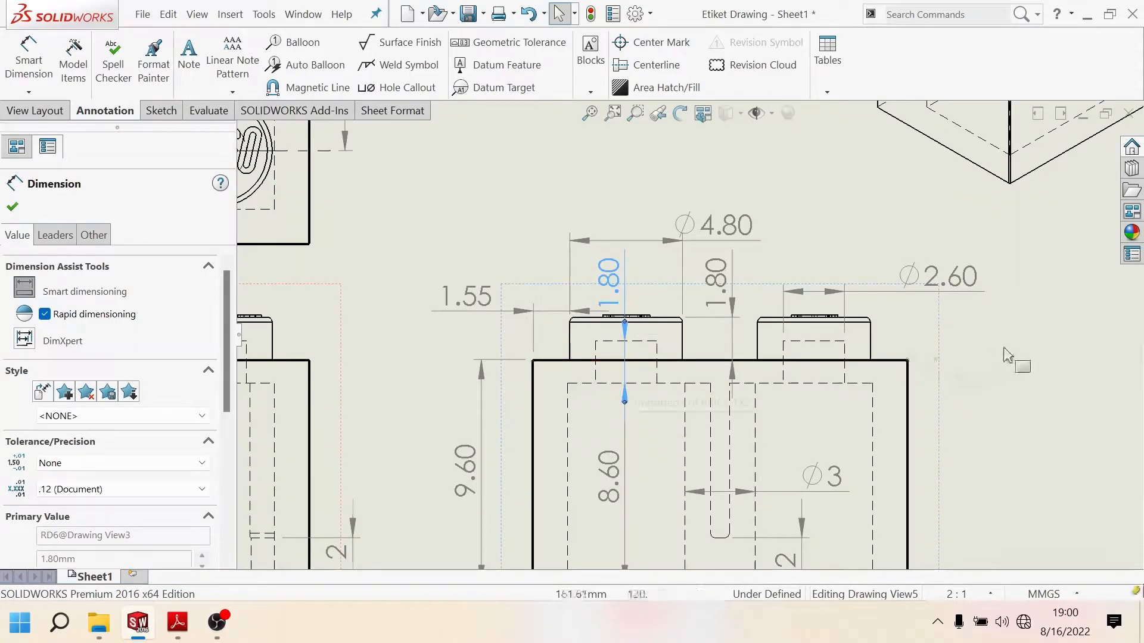
scroll(727, 217, up, 2)
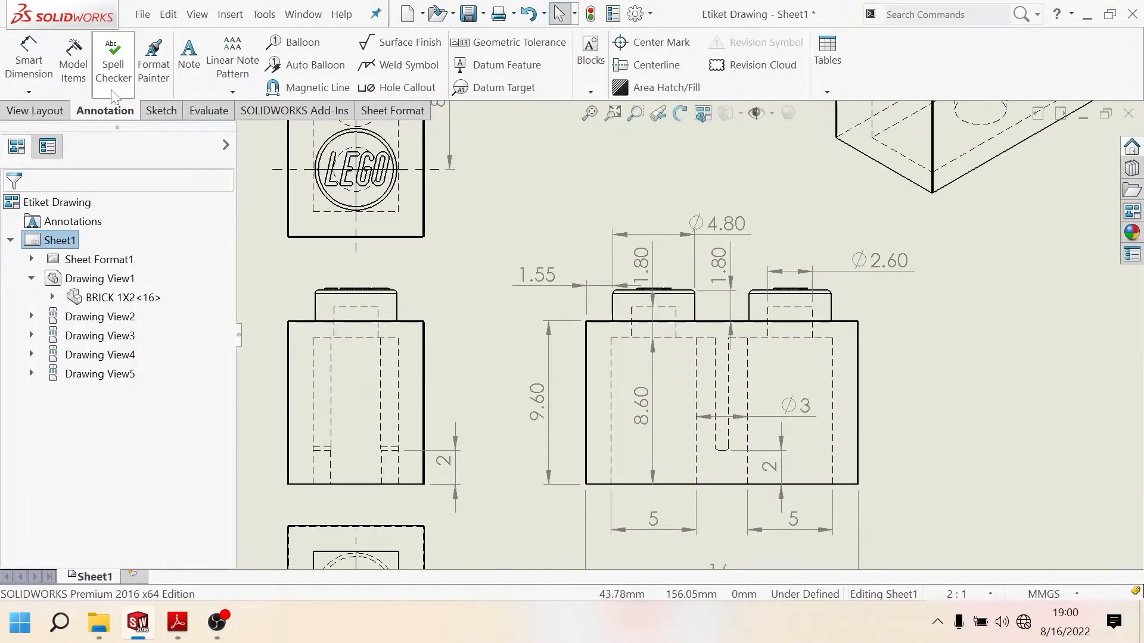
click(832, 441)
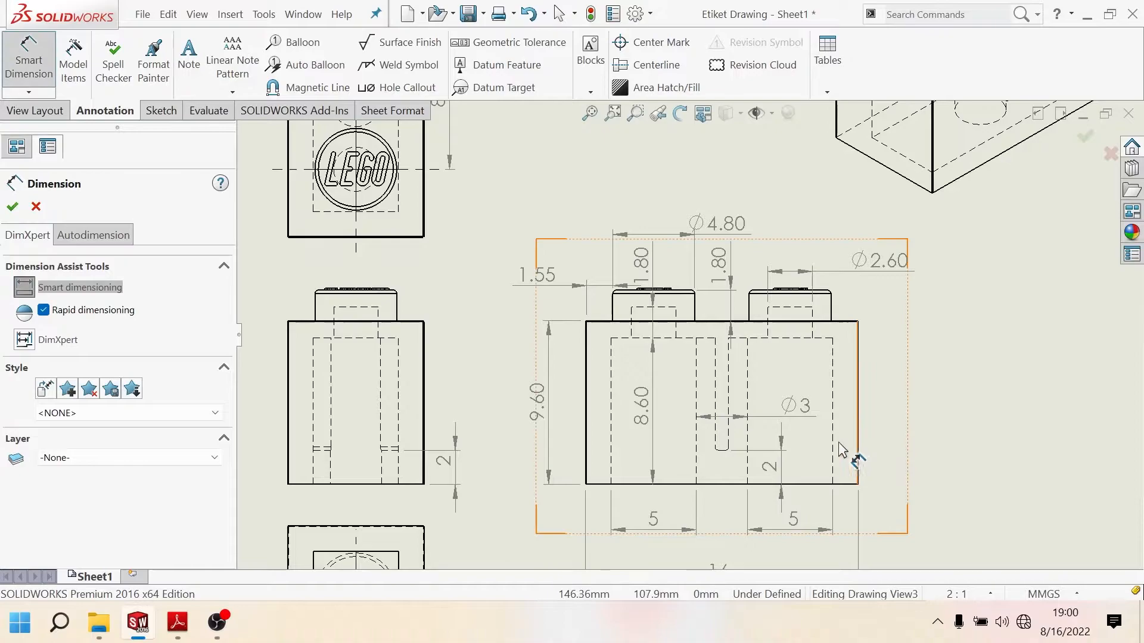
click(858, 438)
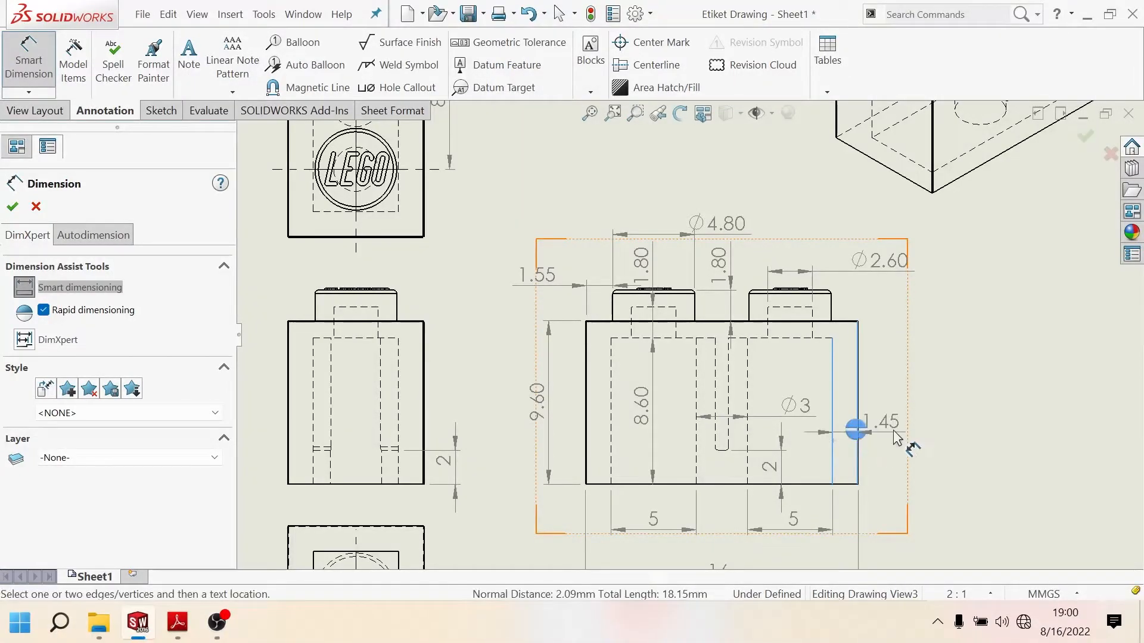
click(968, 417)
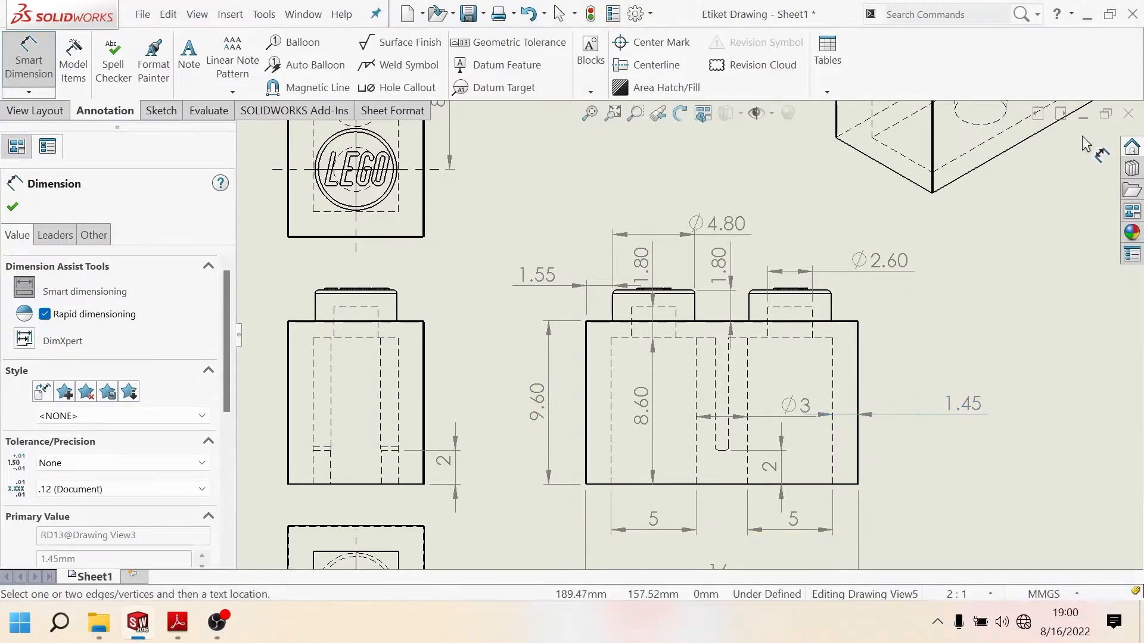
Step: Return to the Part1 model and shell the brick to a 1.45 mm wall thickness, removing its bottom face
click(1082, 114)
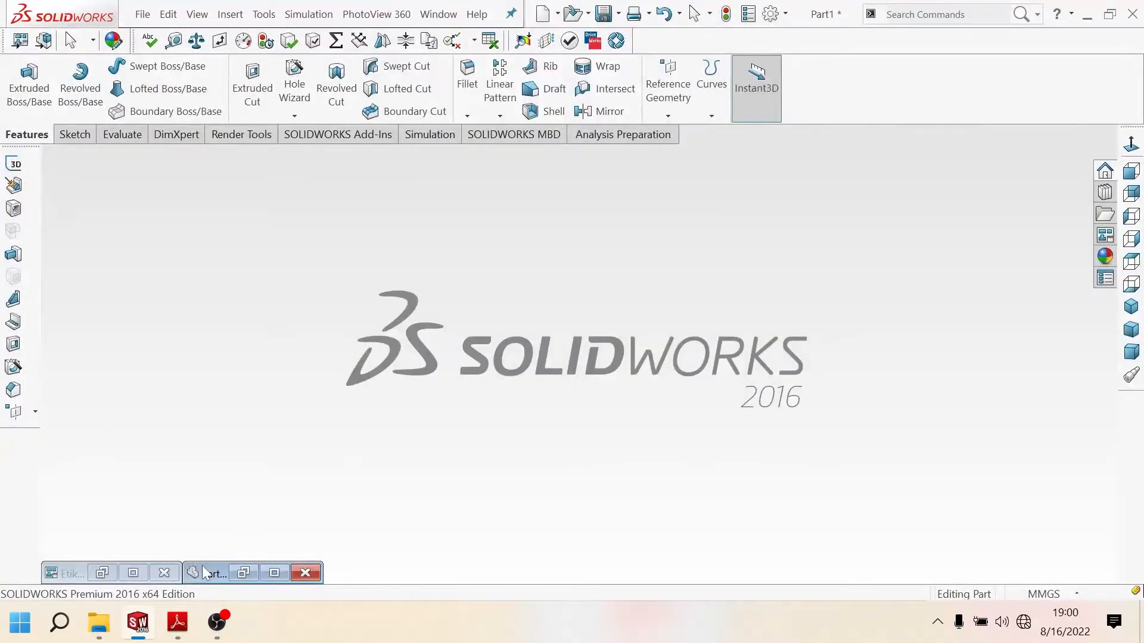
click(267, 572)
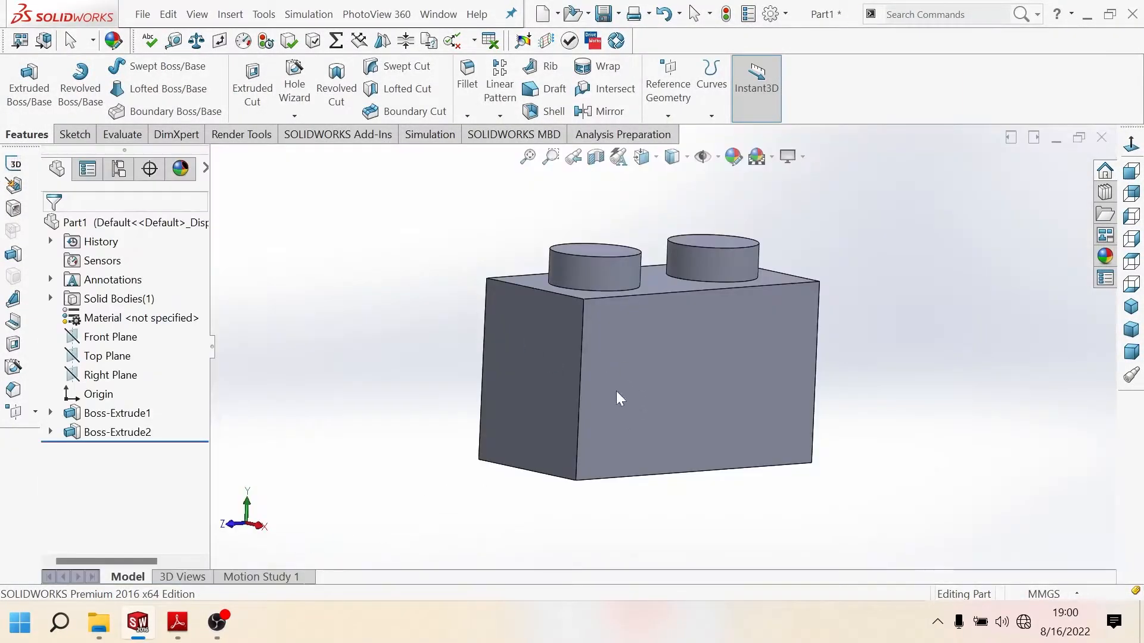
middle_drag(615, 391, 648, 414)
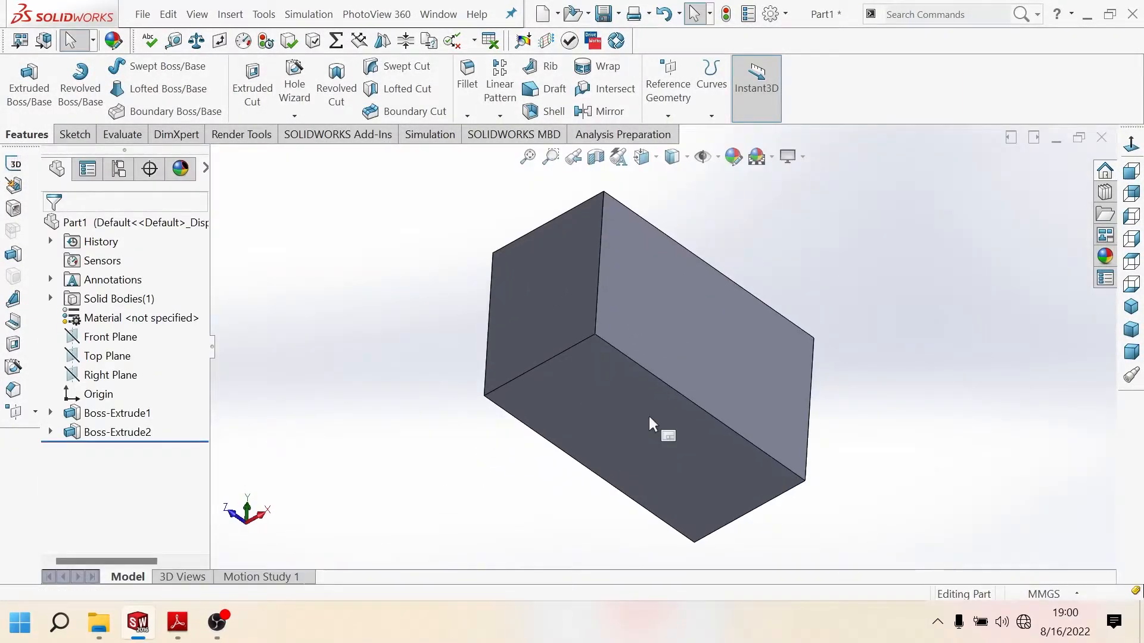
click(615, 411)
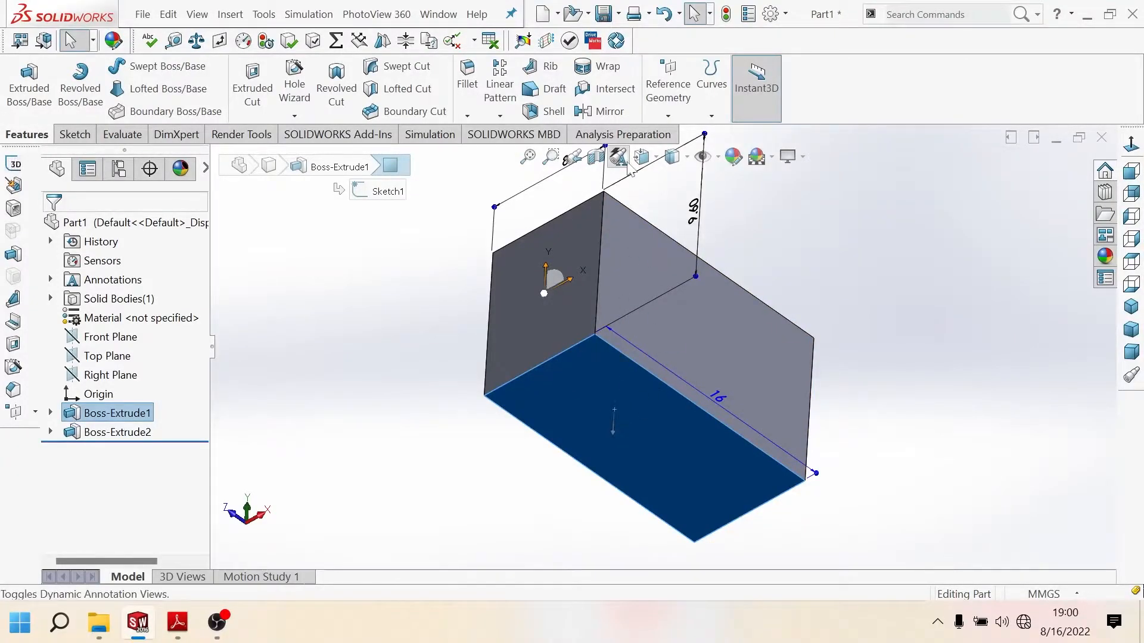
click(550, 113)
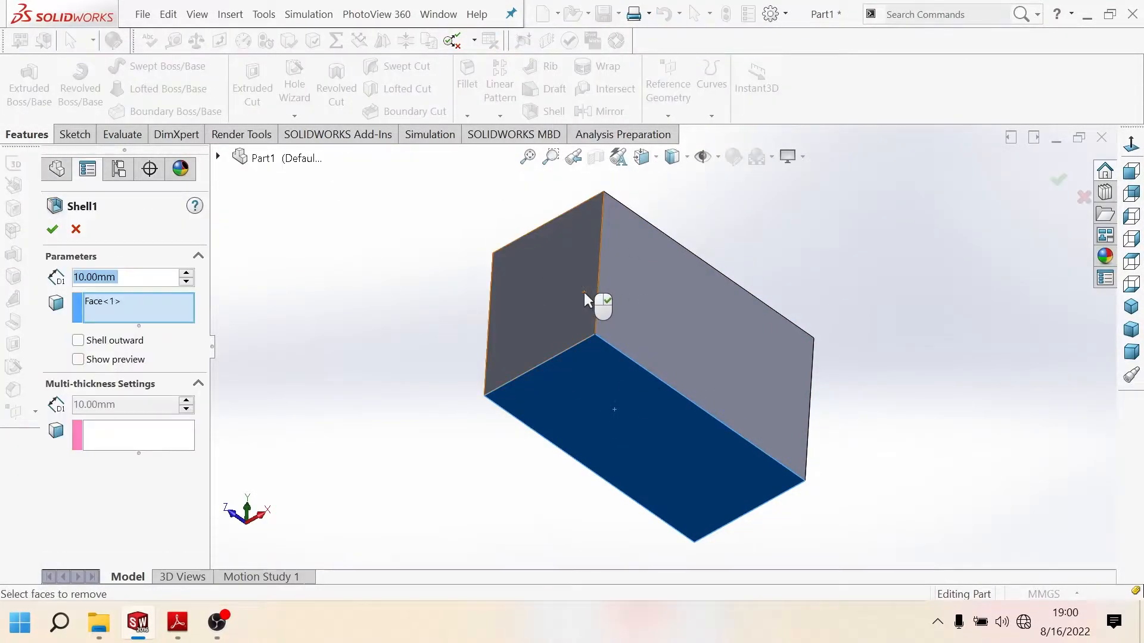
text(1.45)
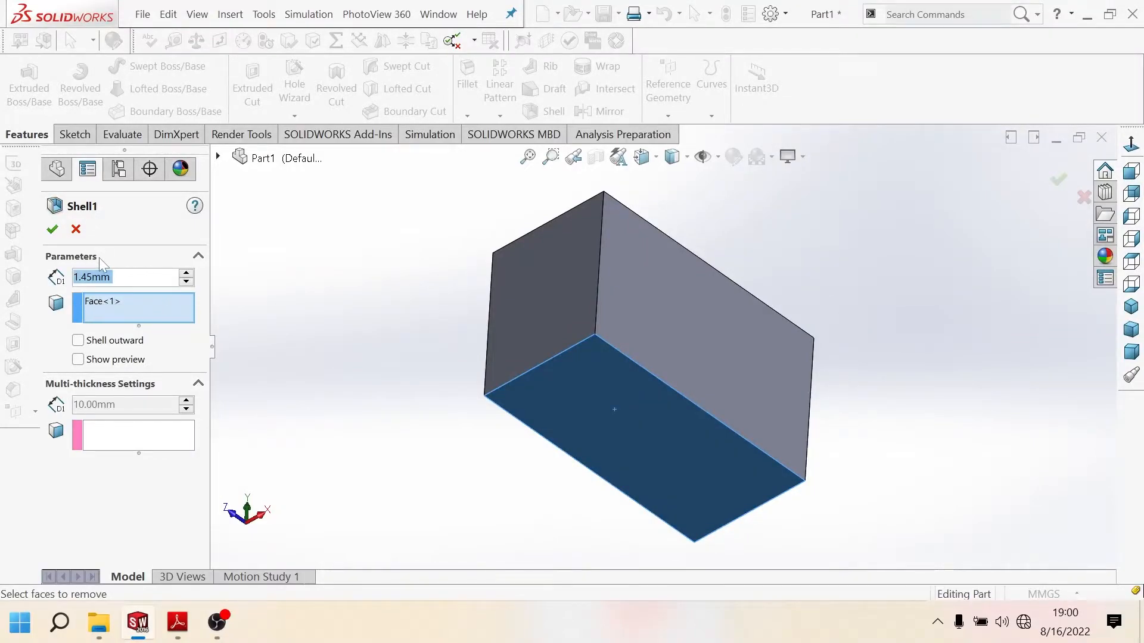
click(52, 229)
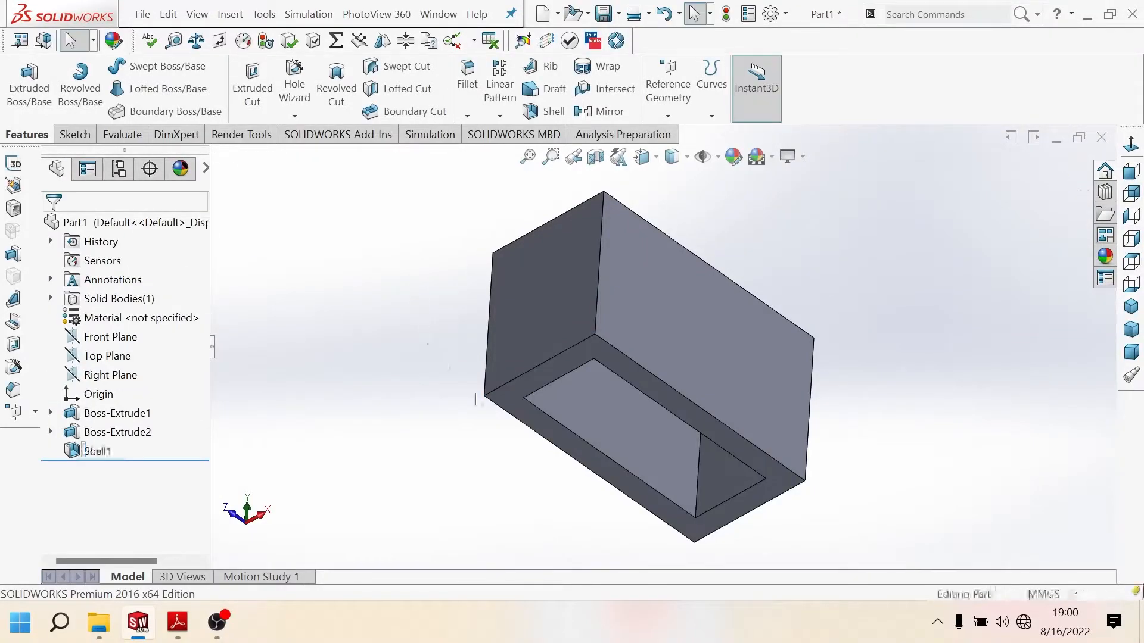
Step: Inspect the hollow underside of the shelled brick and compare it with the bottom view in the reference PDF
middle_drag(420, 307, 667, 350)
scroll(639, 360, down, 2)
scroll(645, 340, down, 2)
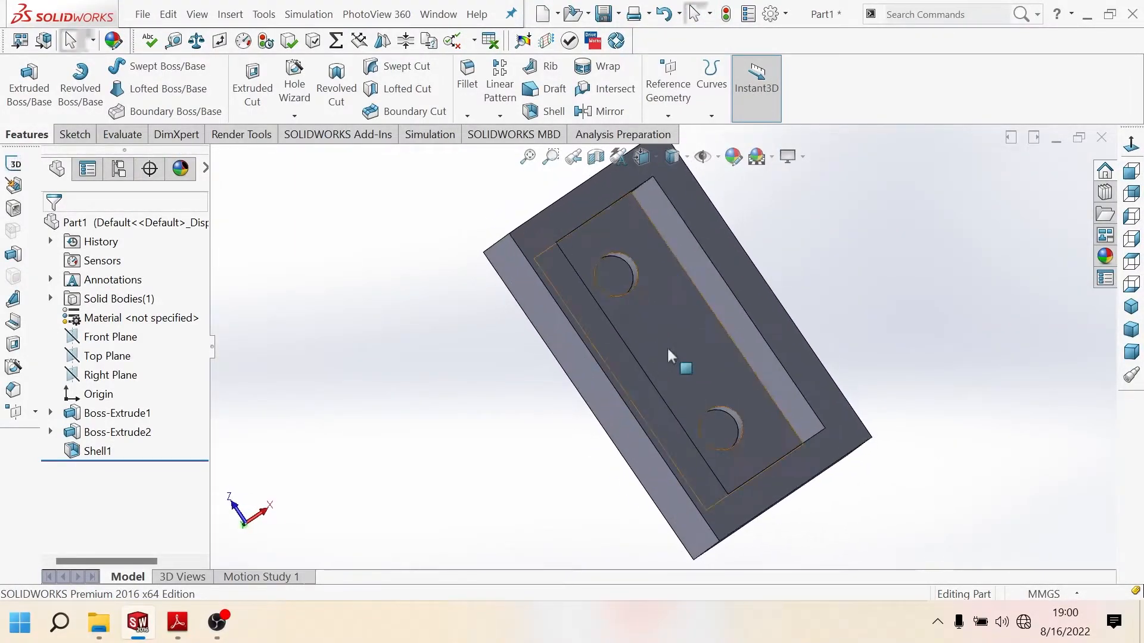
middle_drag(914, 327, 702, 380)
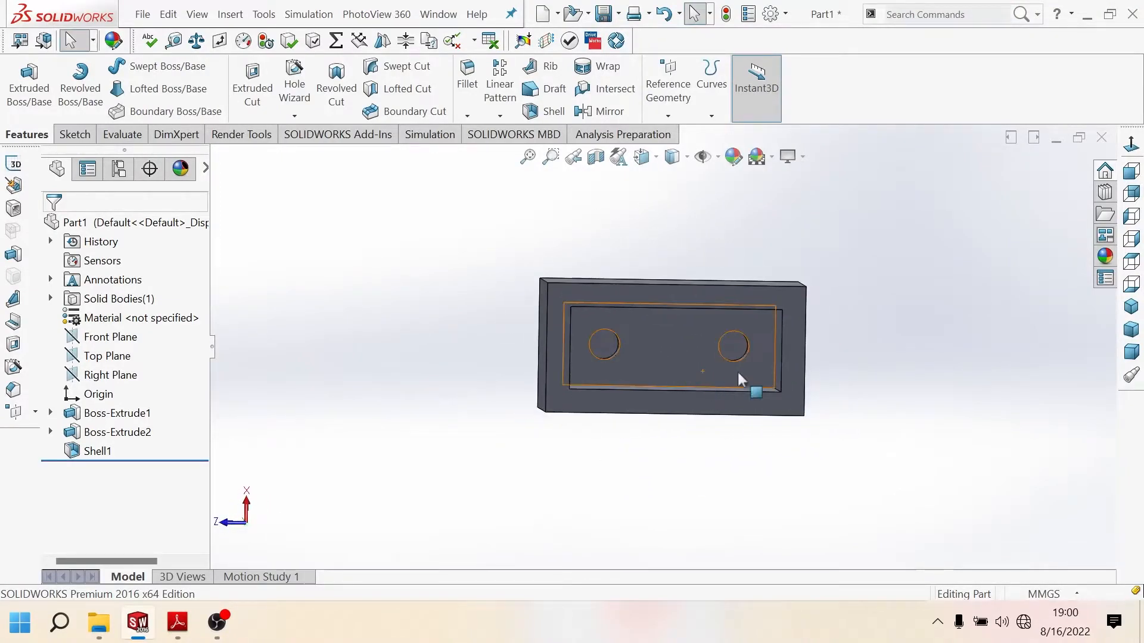
mouse_move(178, 627)
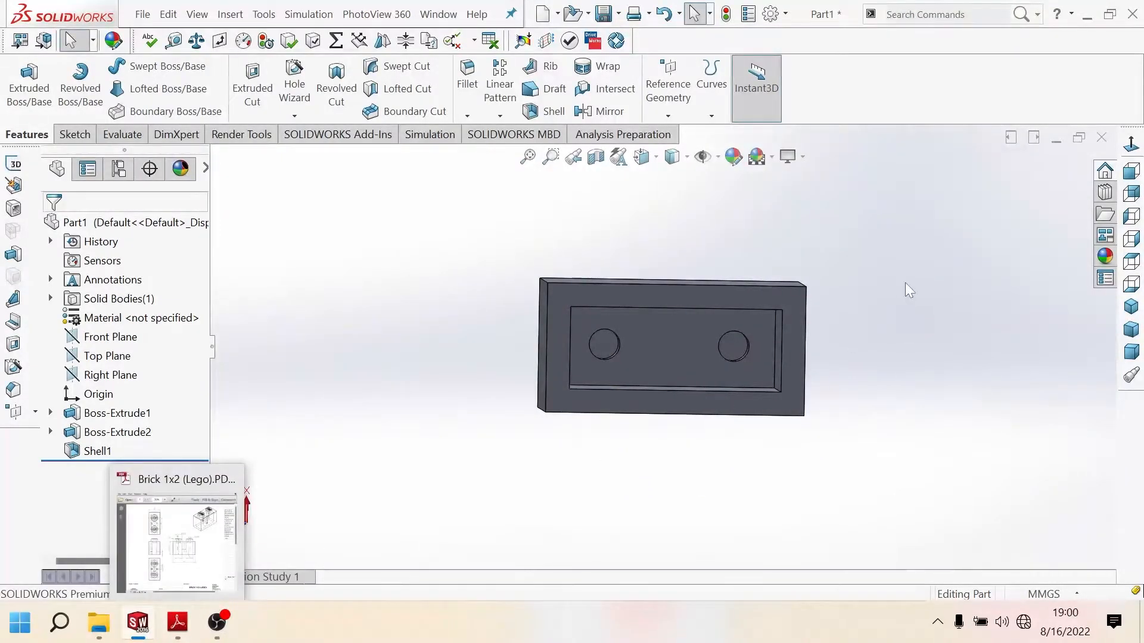
click(1109, 15)
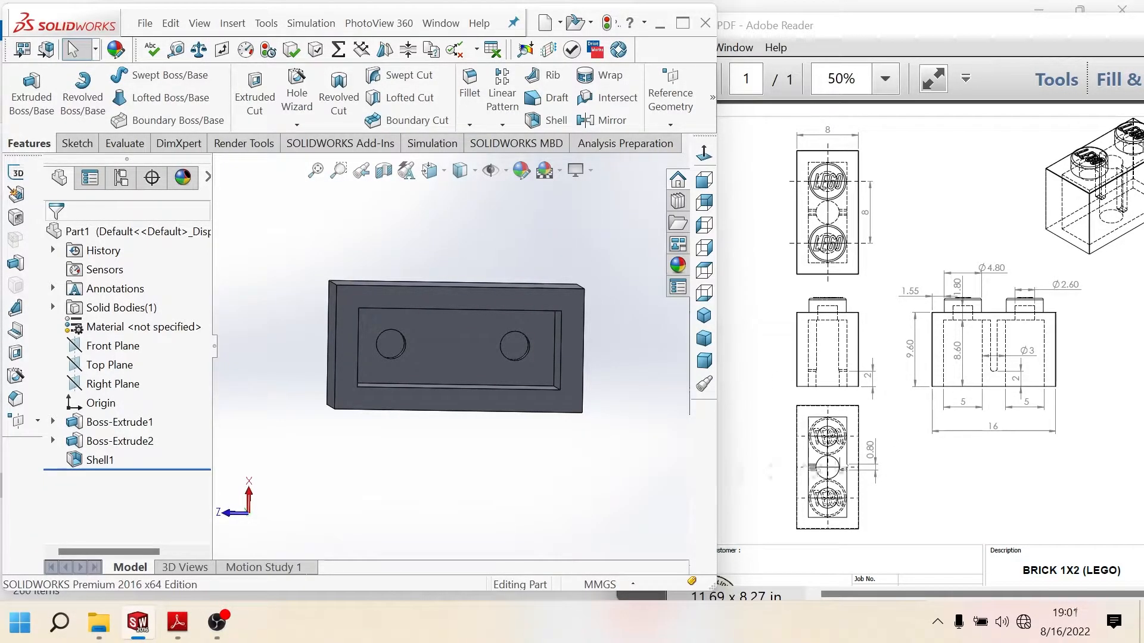
Step: Switch to the Etiket Drawing sheet in a maximized window and examine the internal tube and ribs in the isometric view
mouse_move(163, 606)
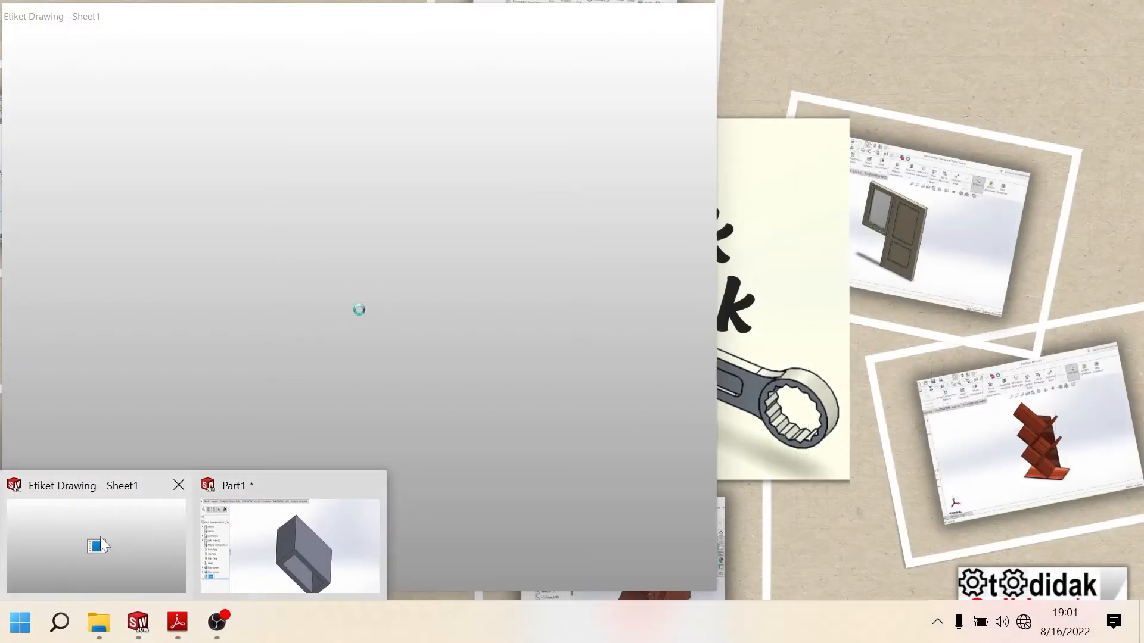
click(100, 538)
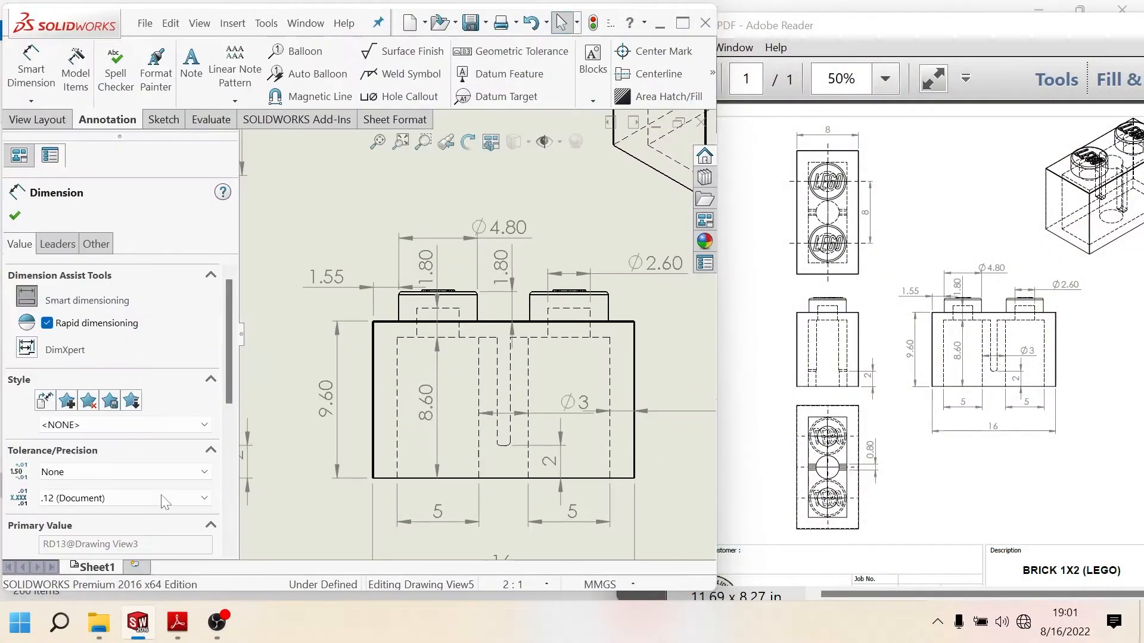
scroll(455, 402, up, 3)
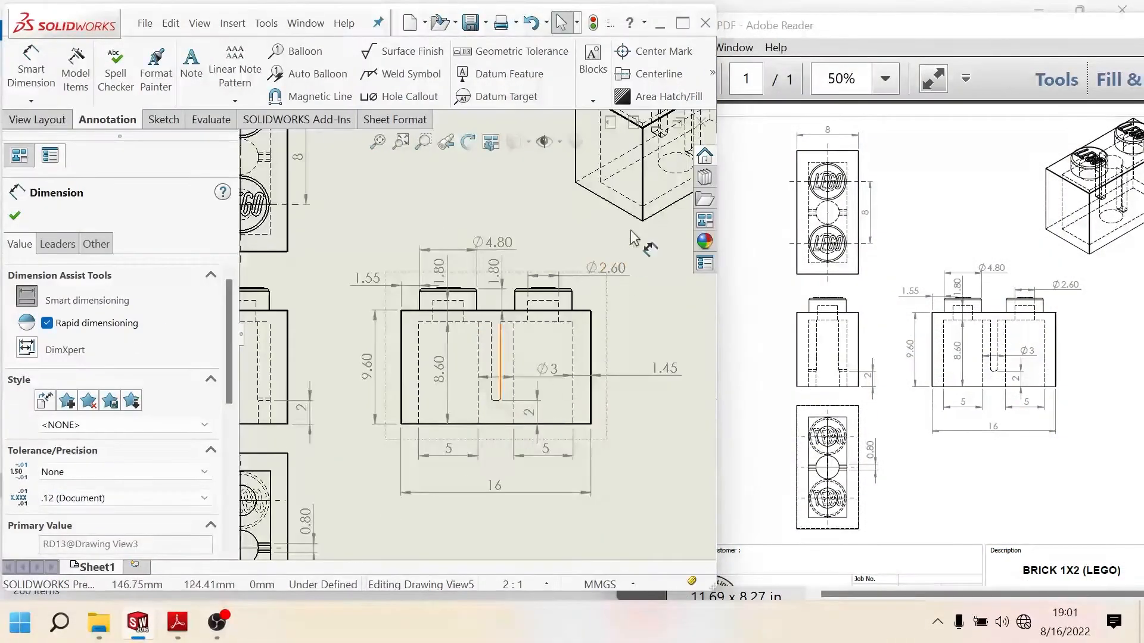
click(683, 24)
key(f)
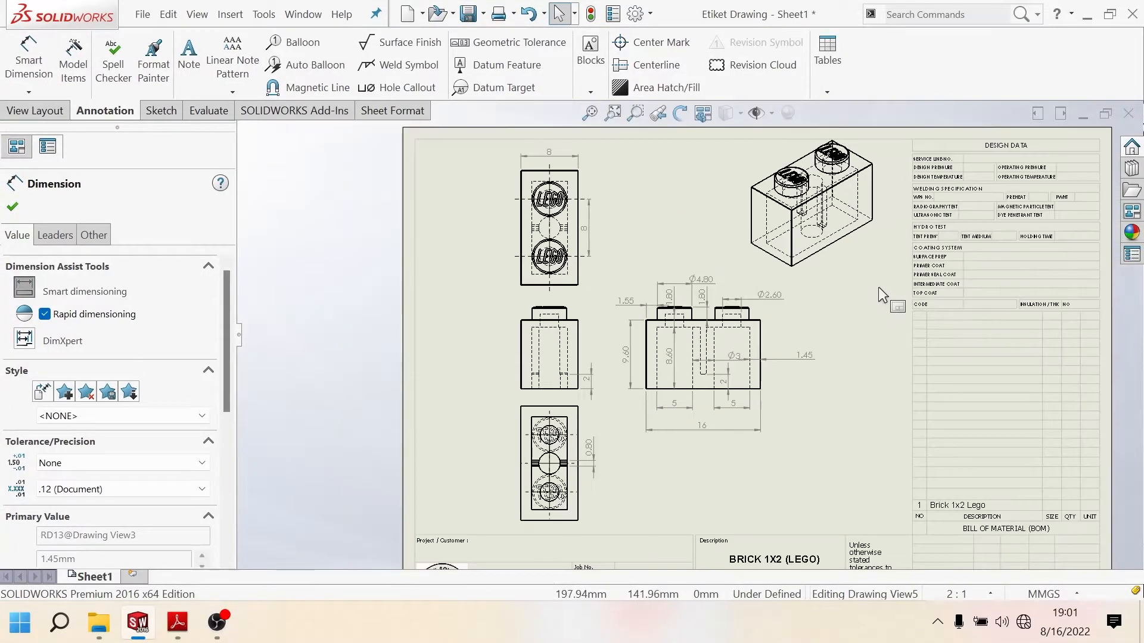
scroll(798, 255, down, 5)
scroll(798, 257, down, 5)
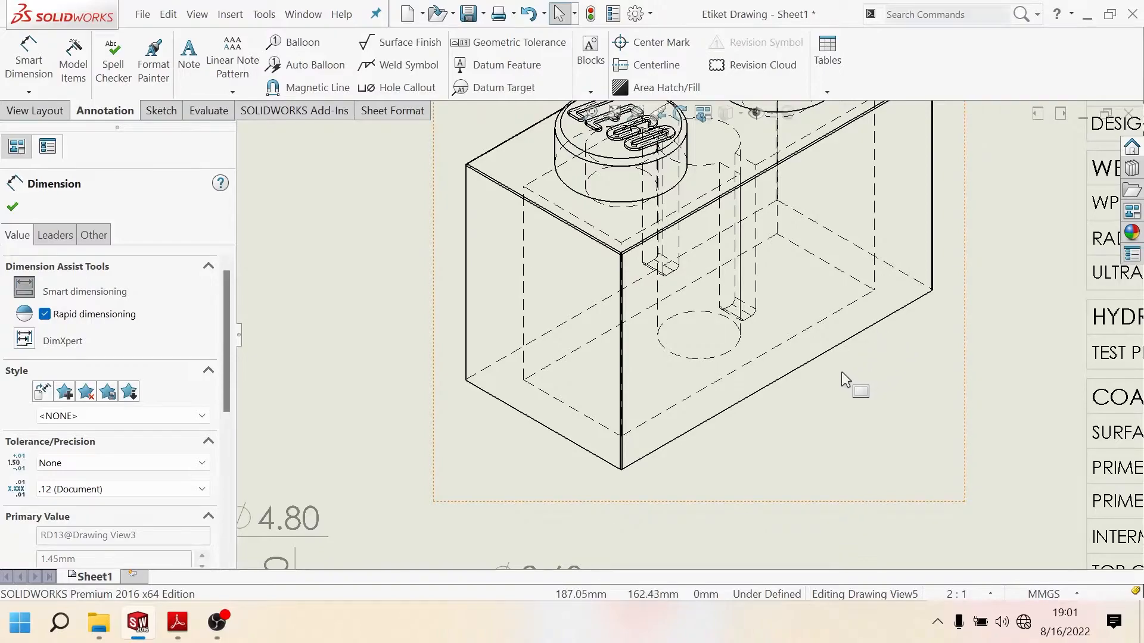
scroll(846, 383, up, 2)
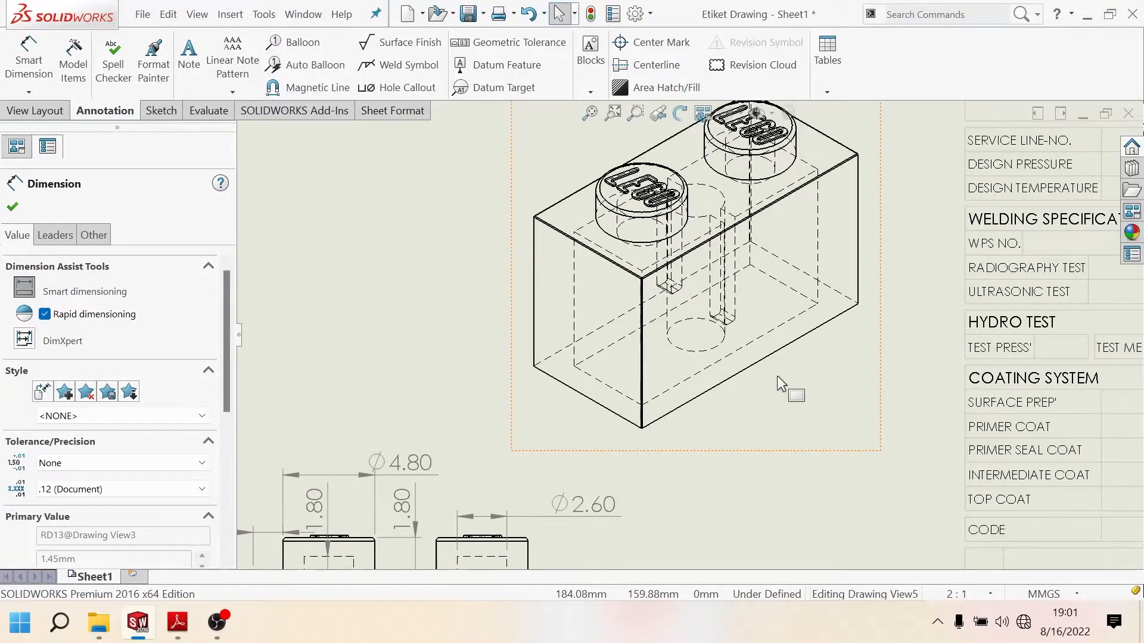
scroll(781, 384, up, 1)
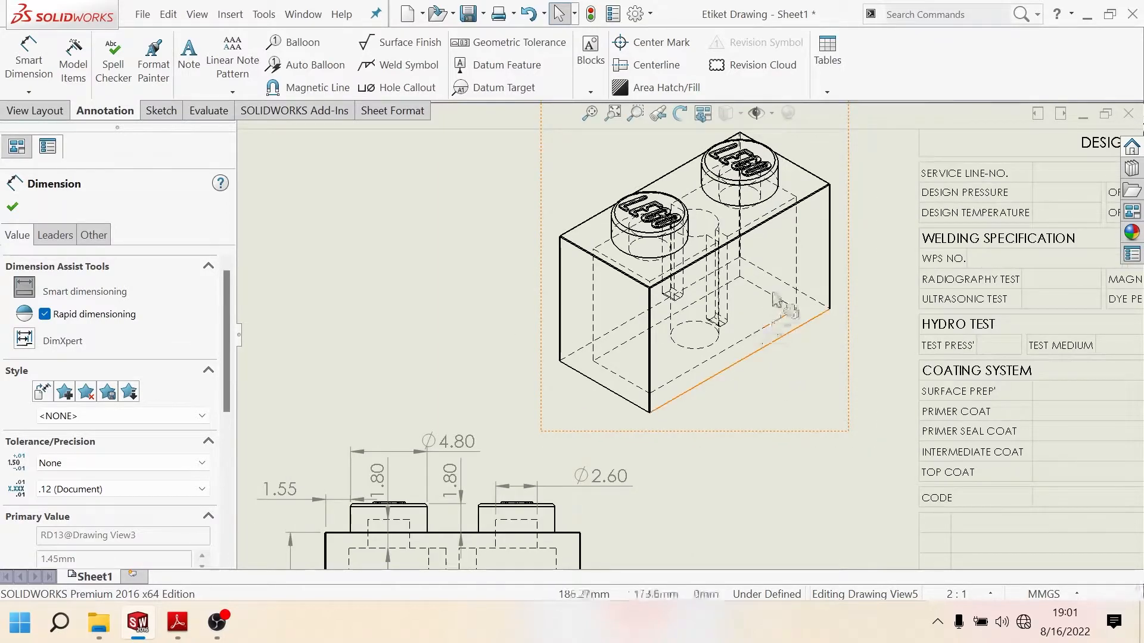
Step: Try the two shaded display styles on the isometric drawing view and set it to Hidden Lines Removed
click(747, 279)
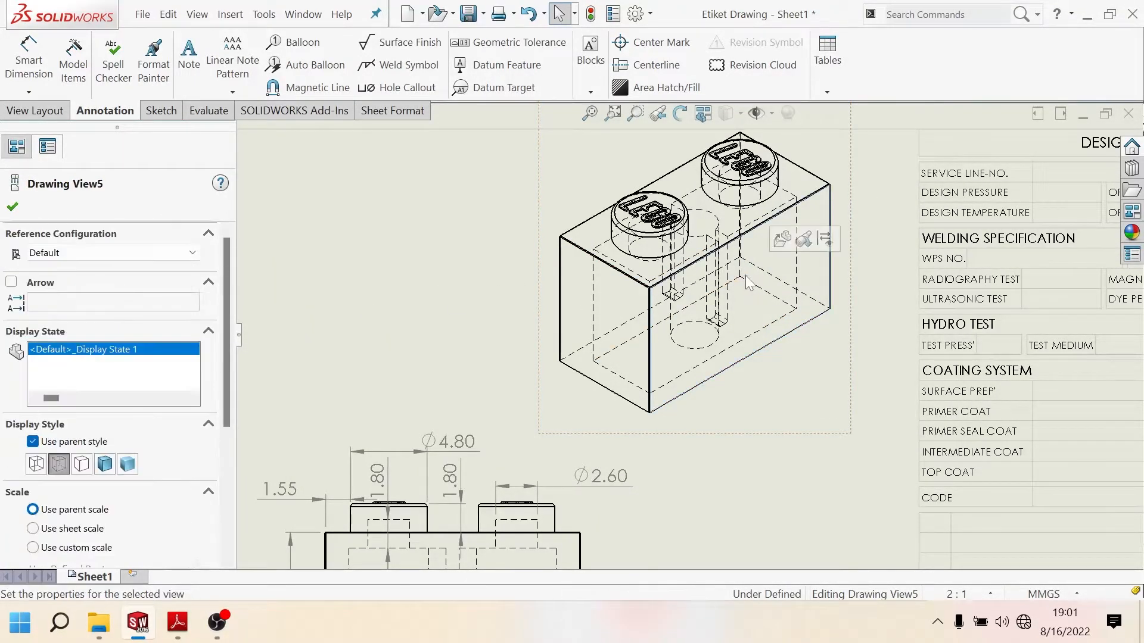
click(104, 464)
click(128, 465)
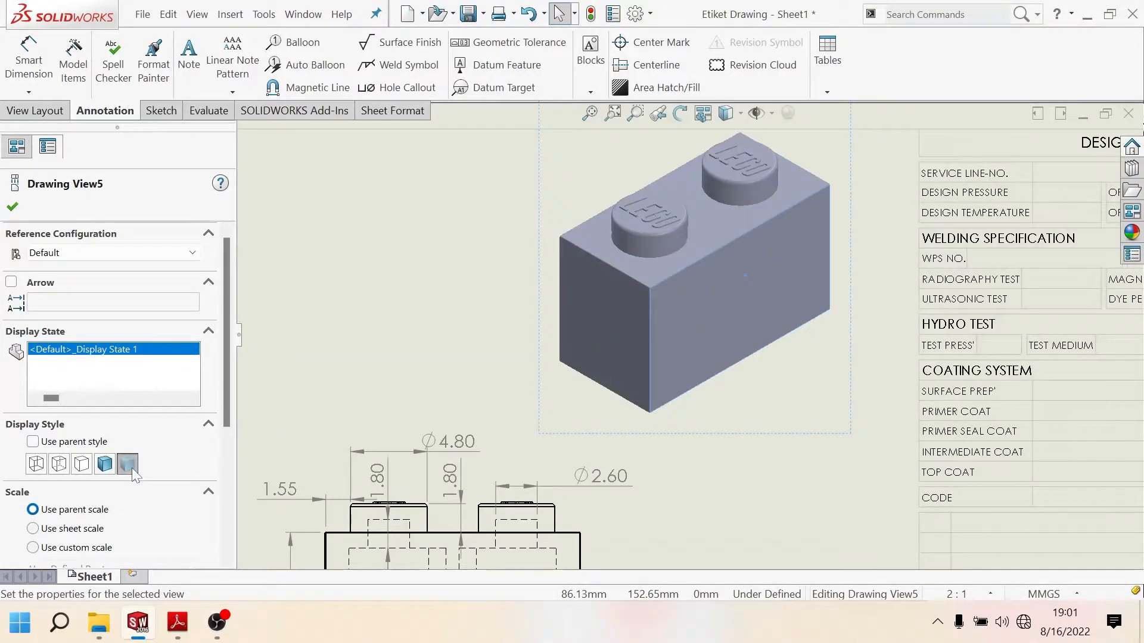
click(82, 464)
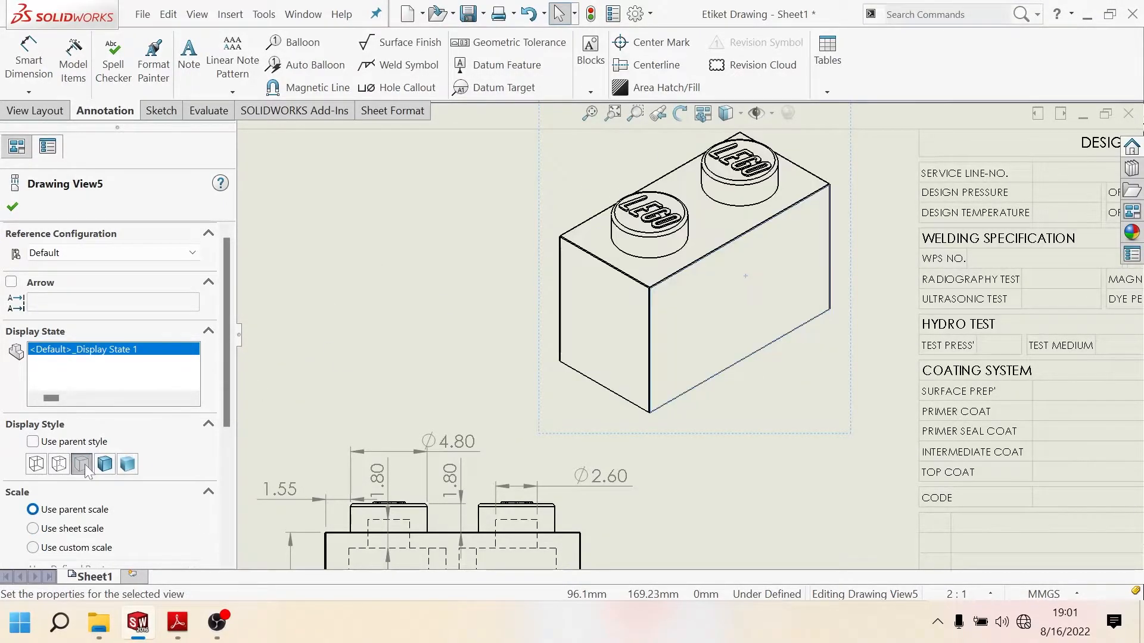
Step: Set the isometric drawing view to the Hidden Lines Visible display style
click(60, 465)
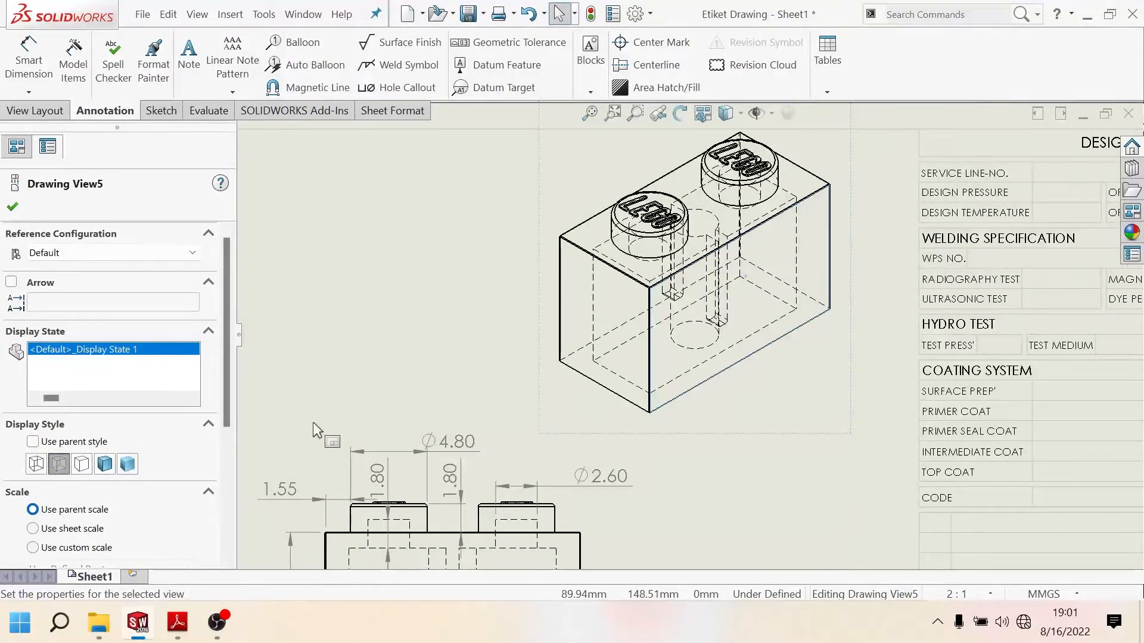
scroll(635, 409, up, 6)
scroll(600, 455, down, 6)
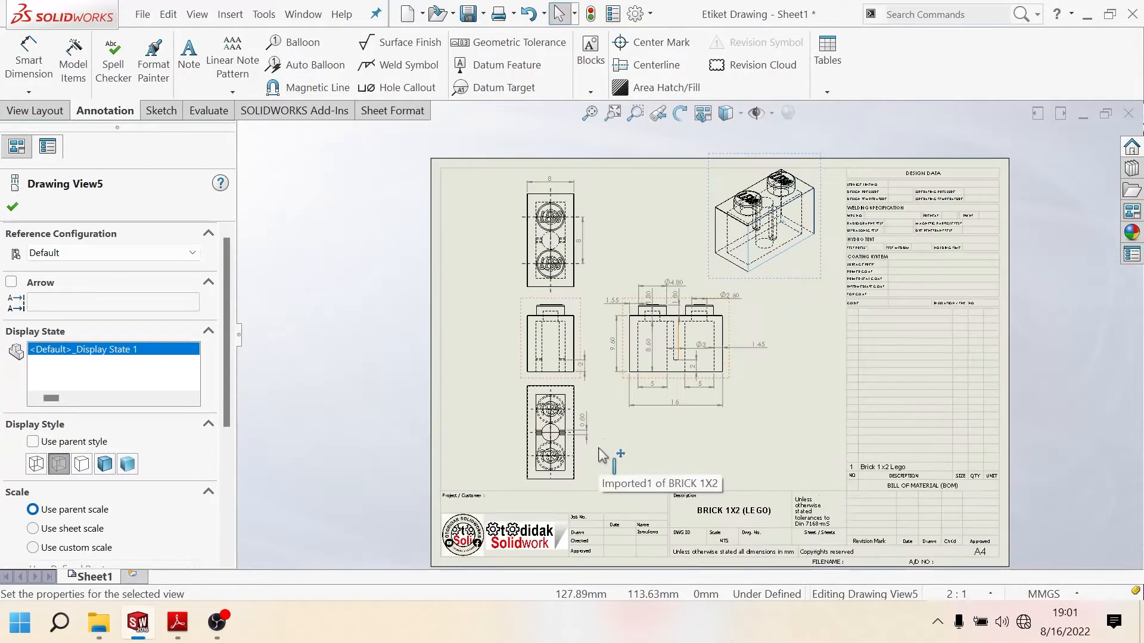
Step: Compare Shaded With Edges and Hidden Lines Removed on the bottom drawing view, leaving it set to Hidden Lines Removed
click(577, 401)
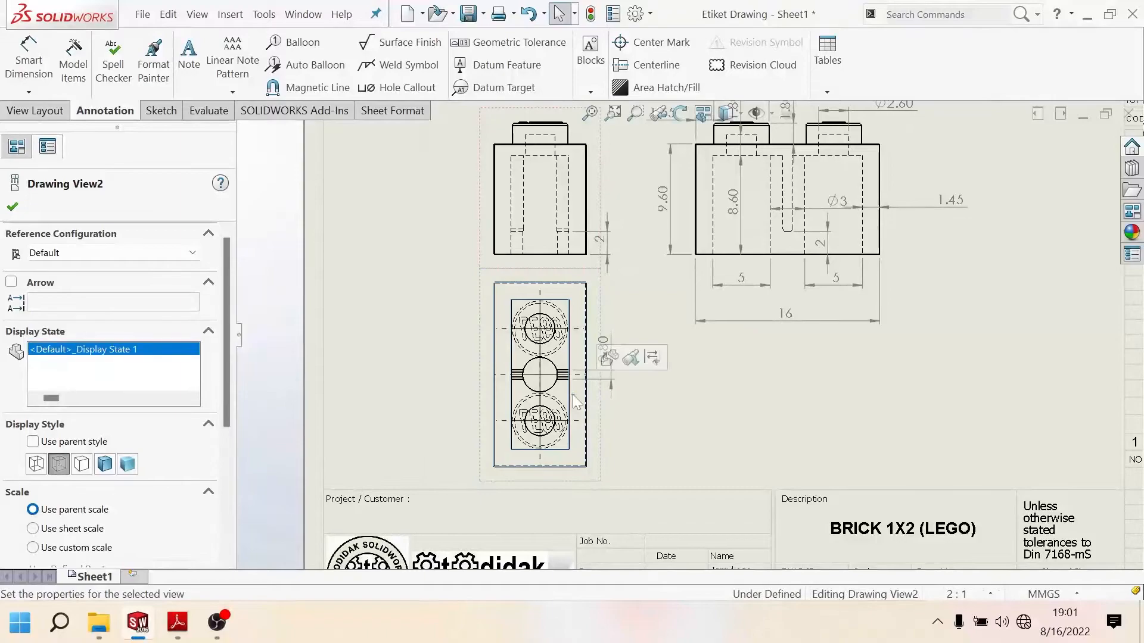
click(104, 464)
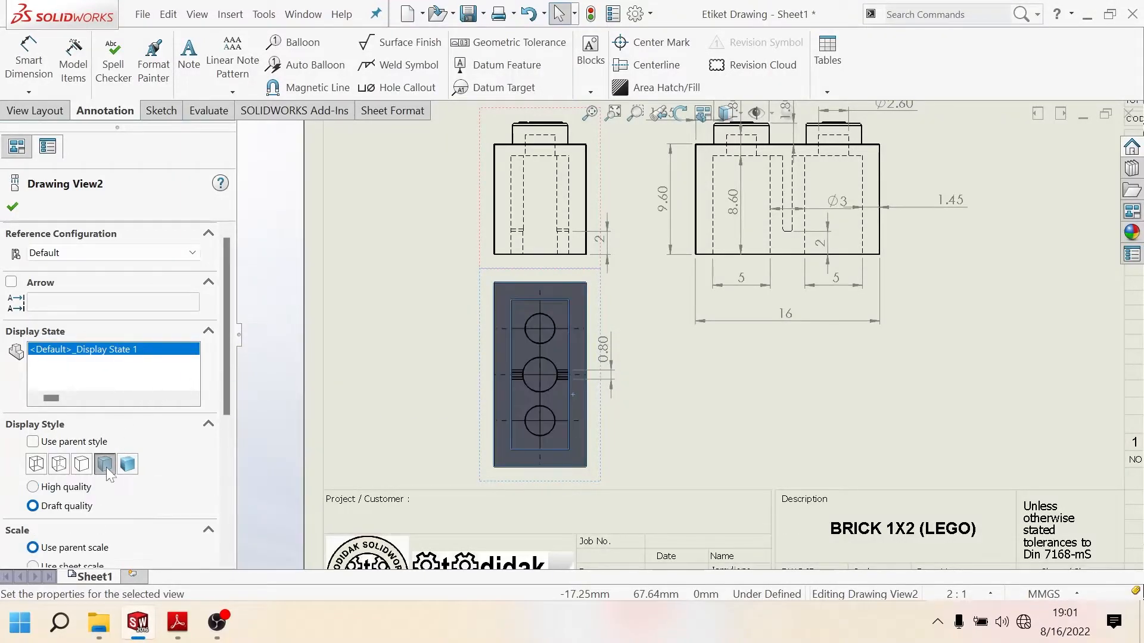
click(759, 466)
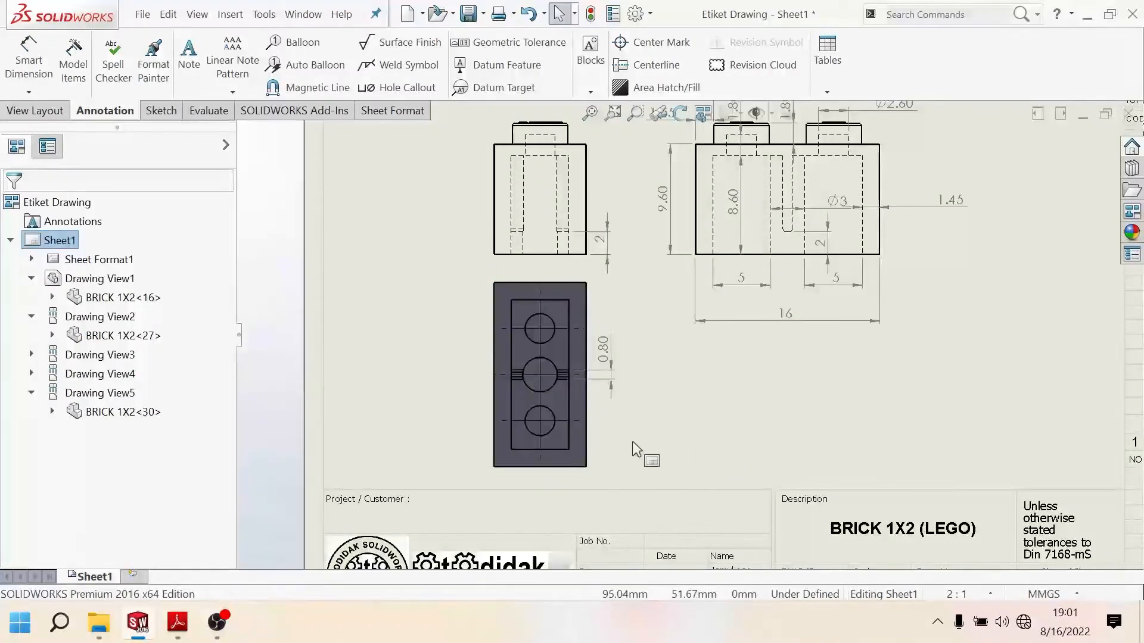
click(514, 420)
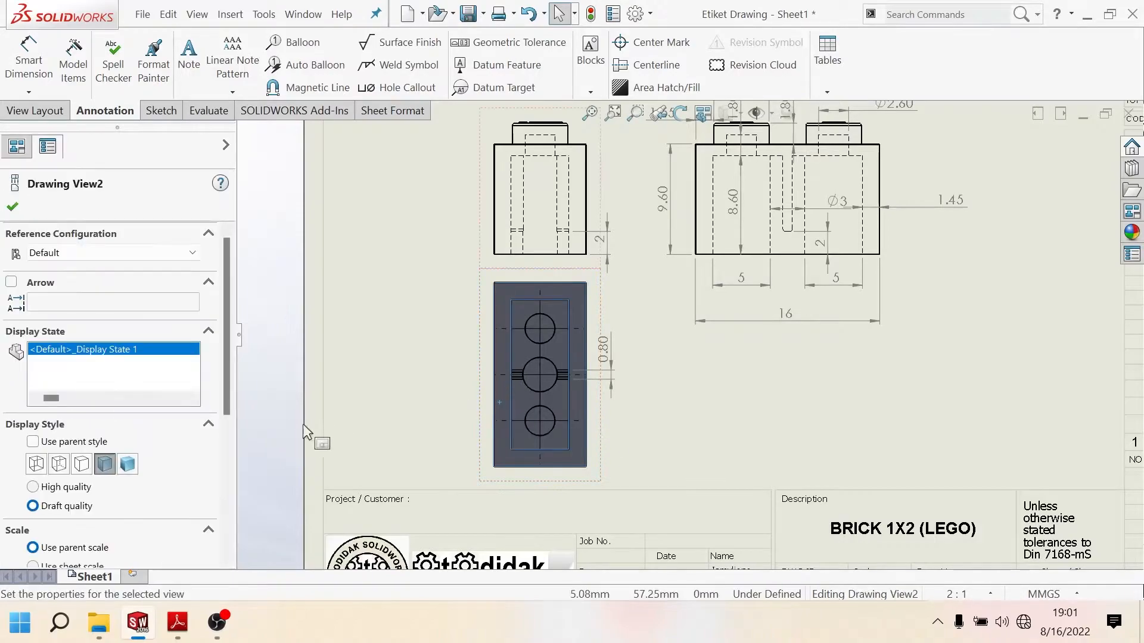
click(84, 465)
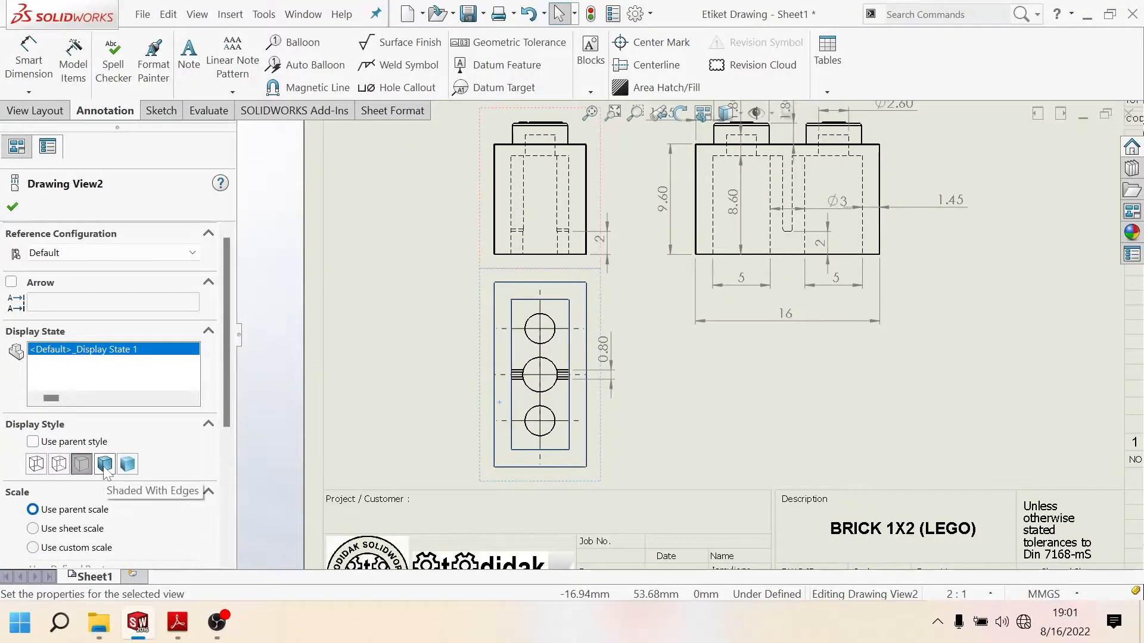
click(105, 466)
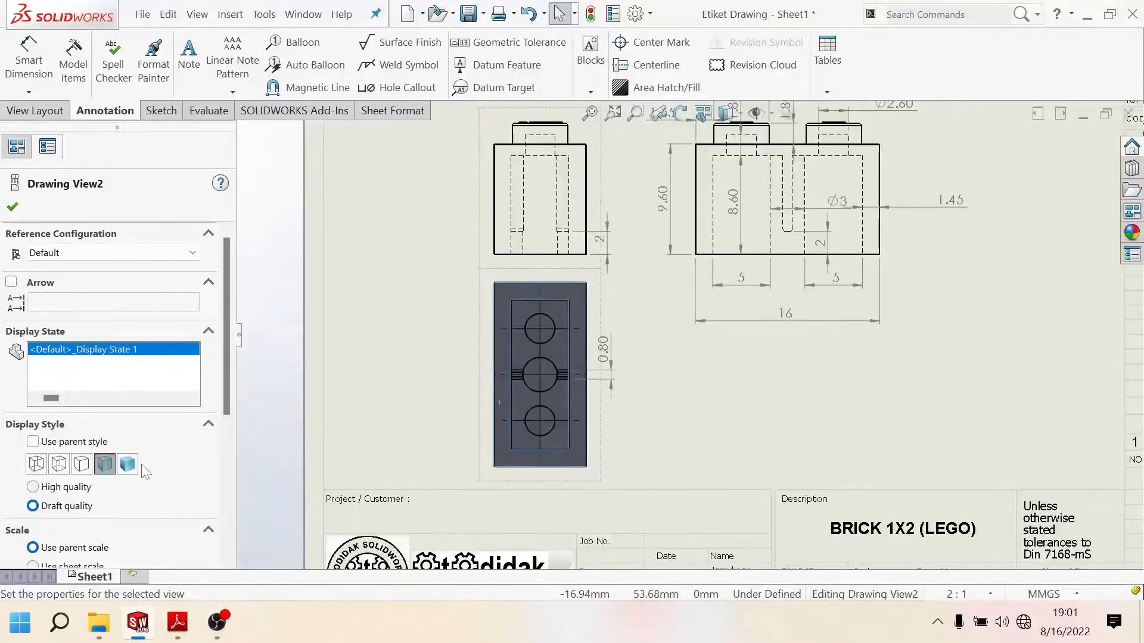
click(83, 465)
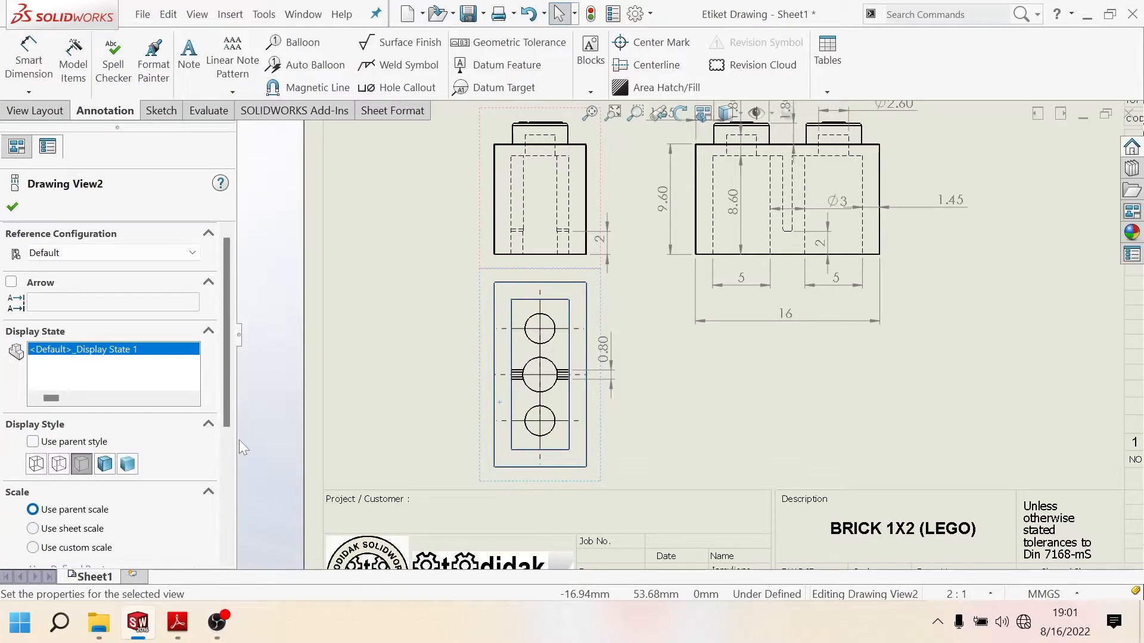
scroll(695, 428, up, 2)
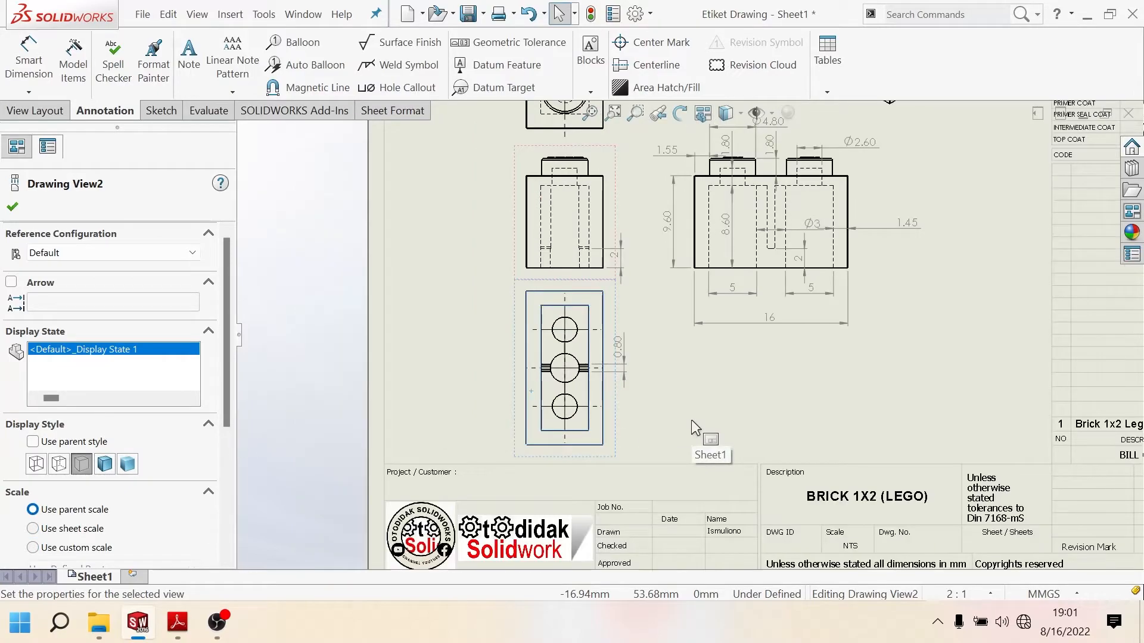
scroll(692, 421, up, 1)
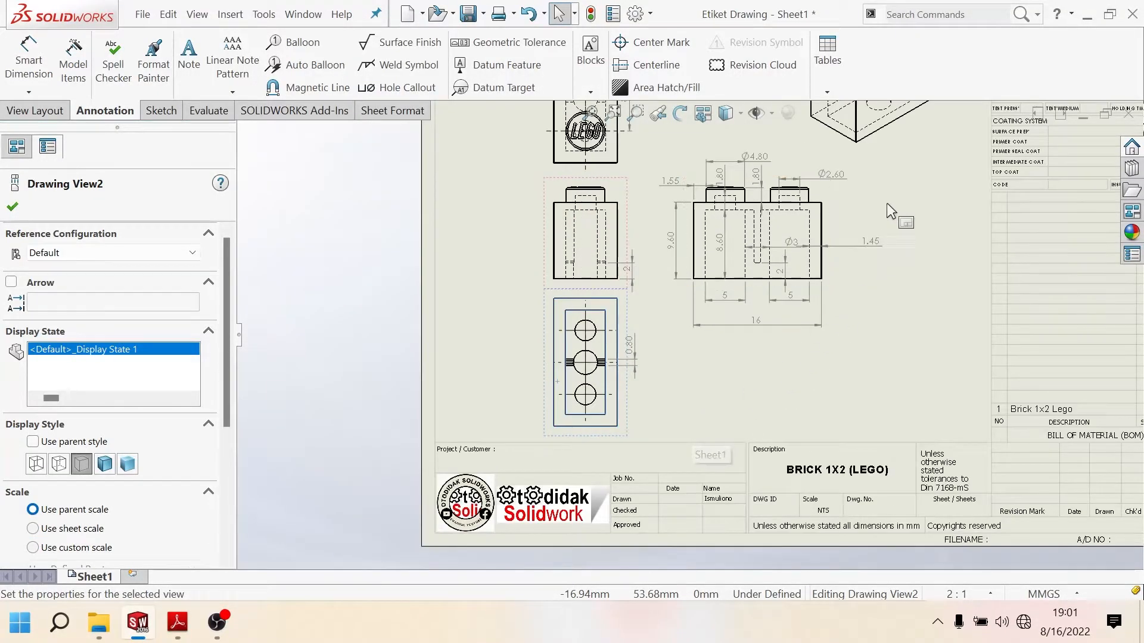
Step: Minimize the Etiket Drawing document and bring the Part1 model back up
click(1085, 15)
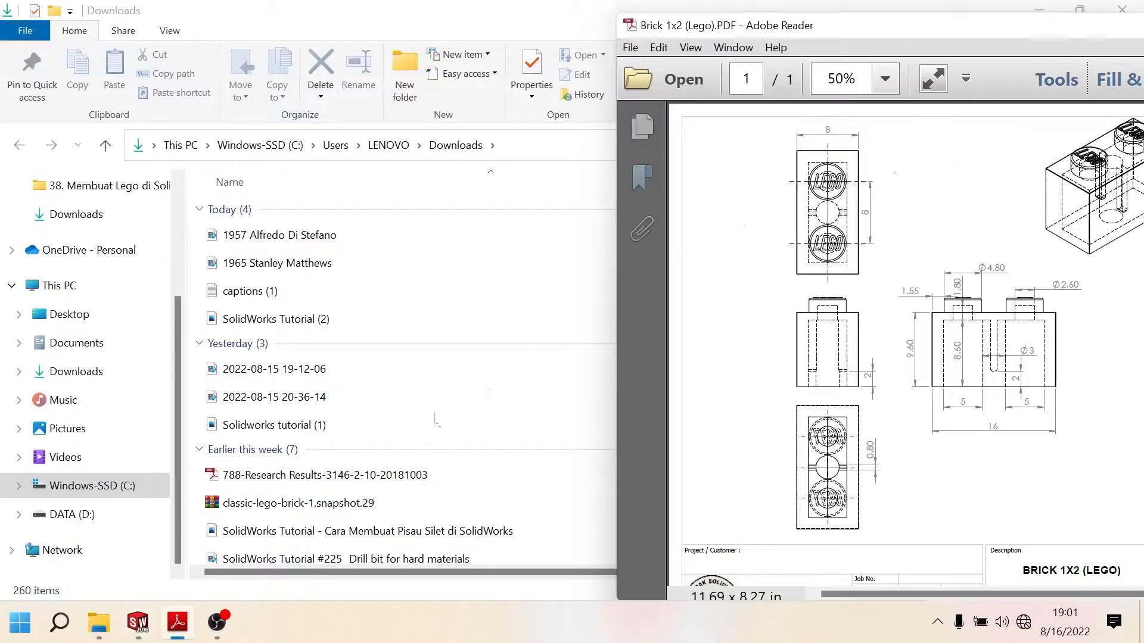
click(159, 612)
click(131, 551)
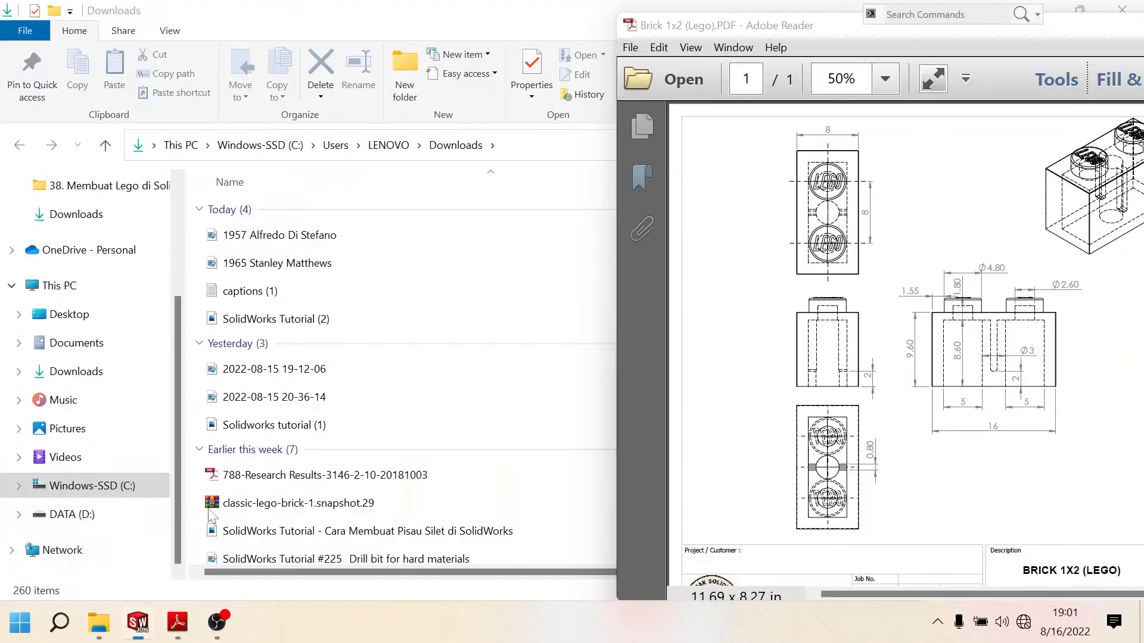
click(1084, 119)
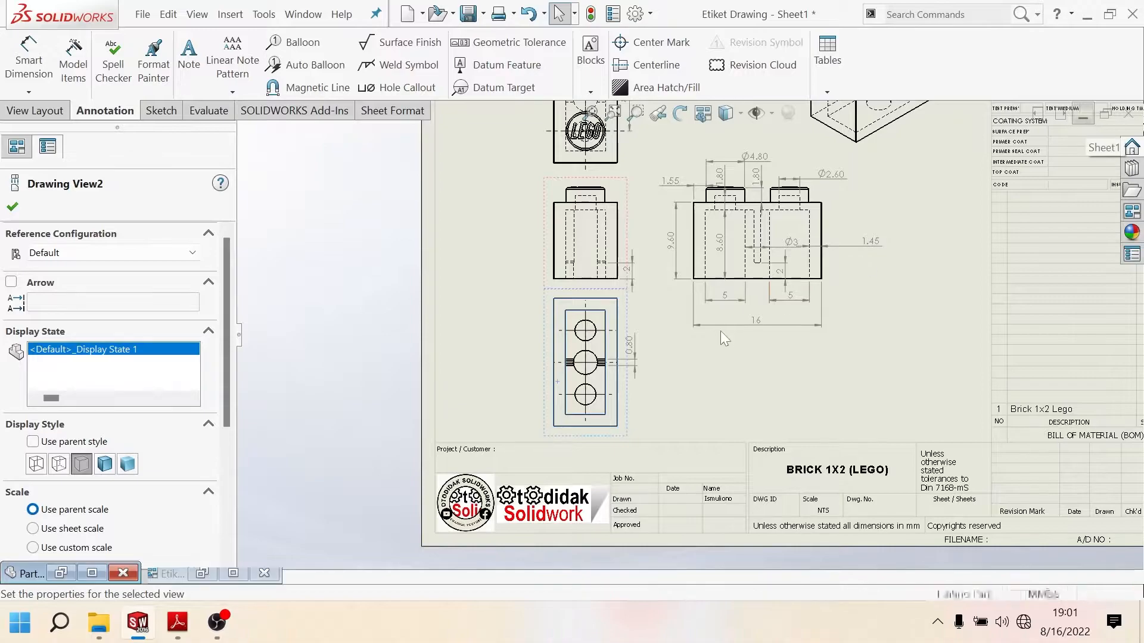
click(148, 576)
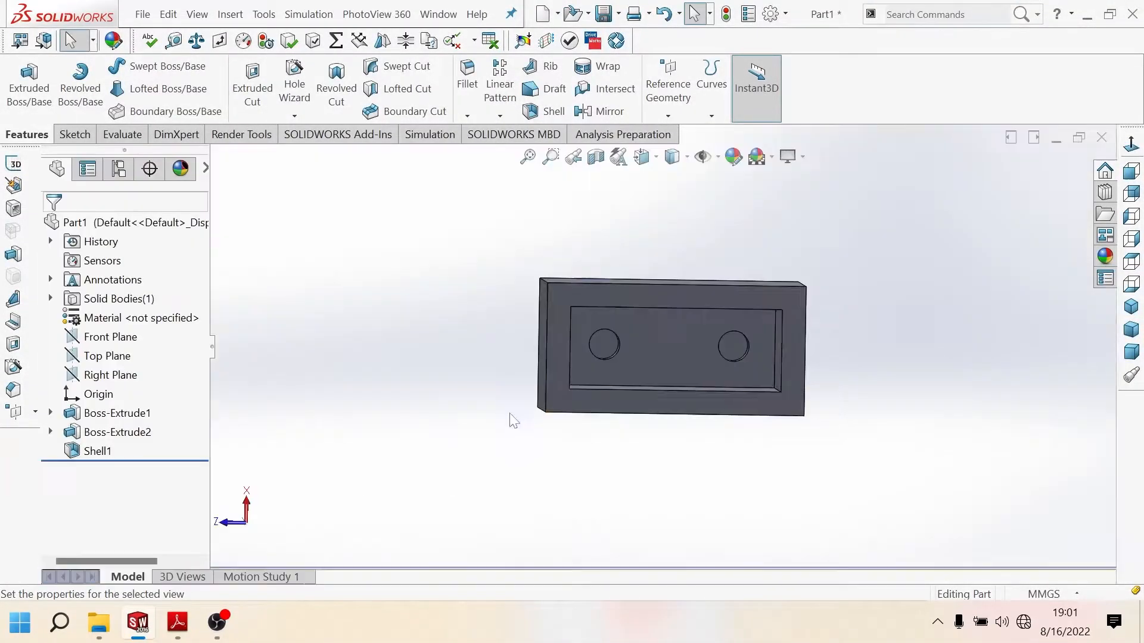
Step: View the cavity's inner floor face straight on, with the model window reduced beside the reference PDF
click(651, 343)
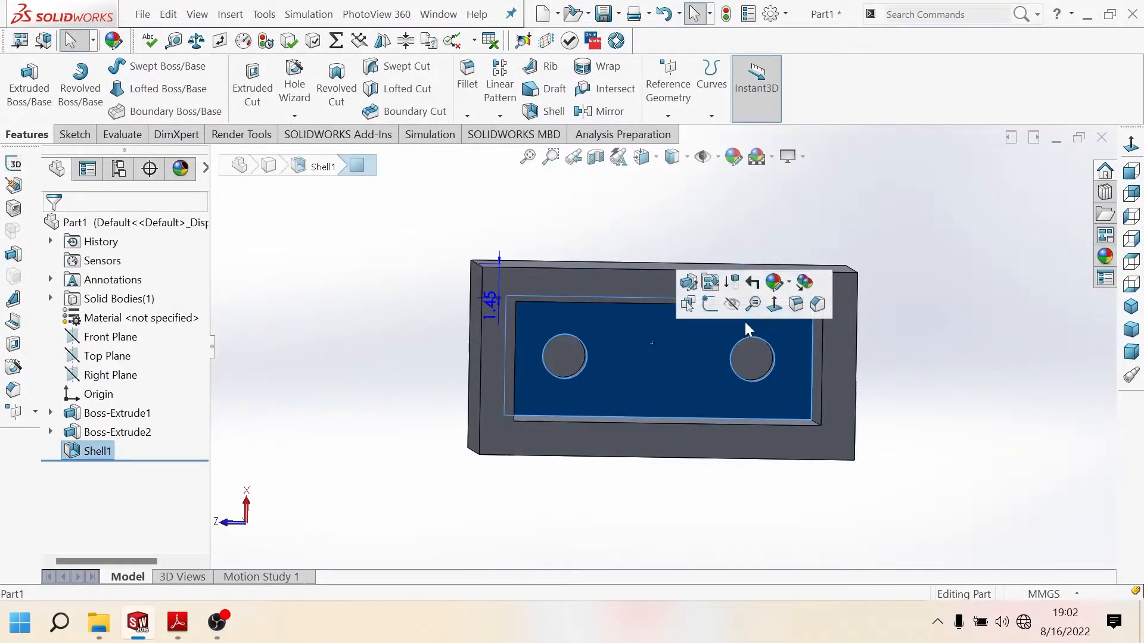
click(774, 304)
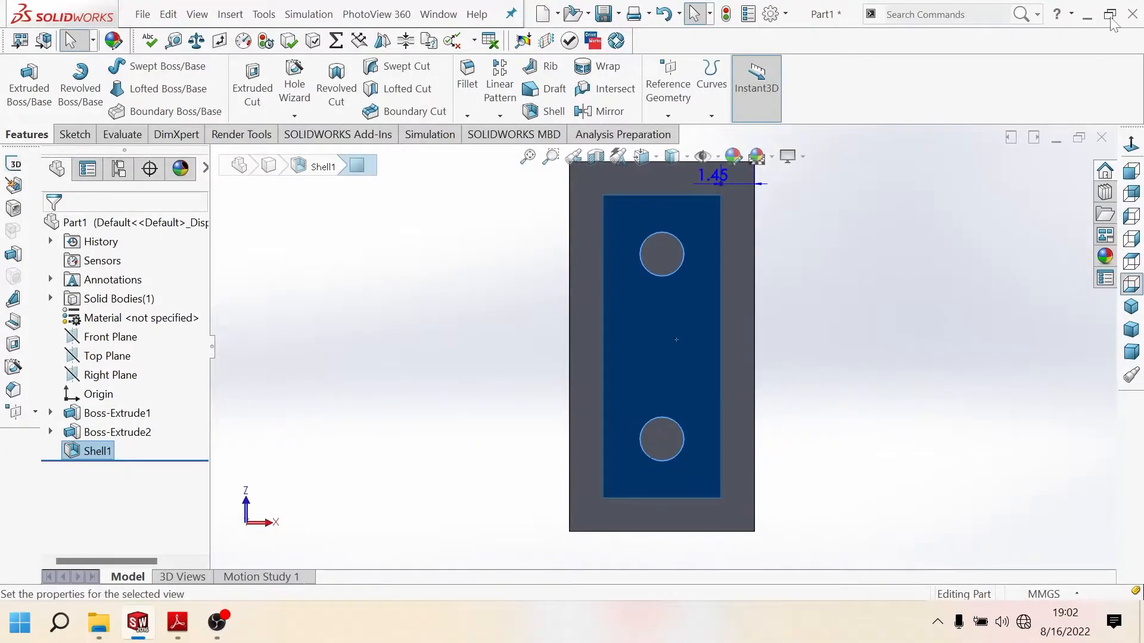
click(1110, 16)
scroll(530, 331, down, 1)
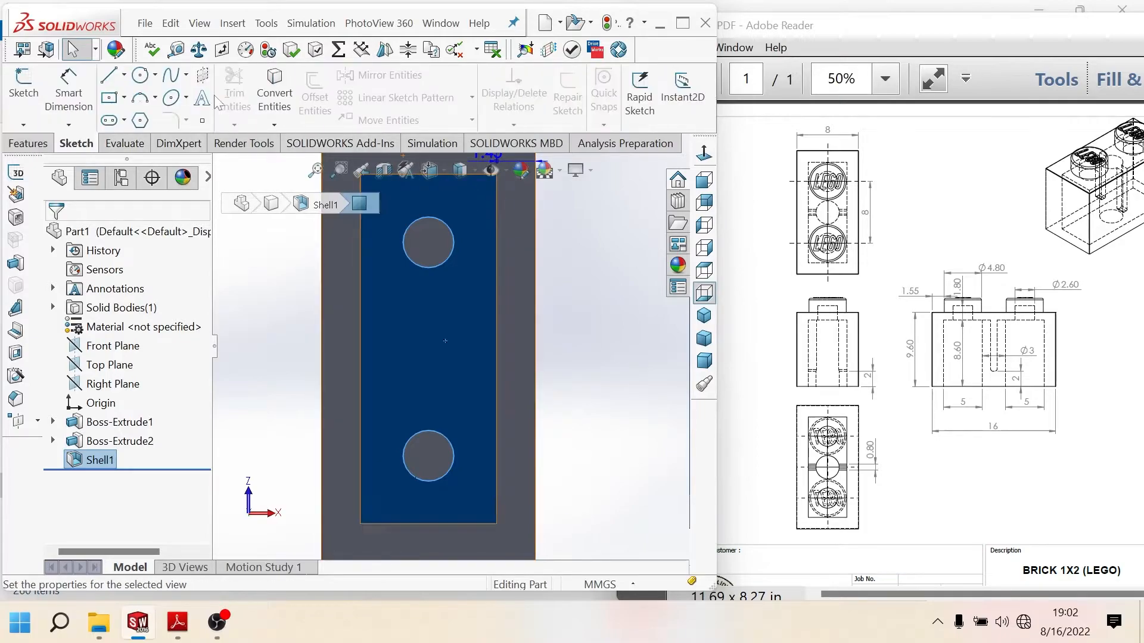
Step: Sketch a horizontal centerline on the cavity floor face, joining the midpoints of the brick's two long outer edges
click(125, 76)
click(137, 117)
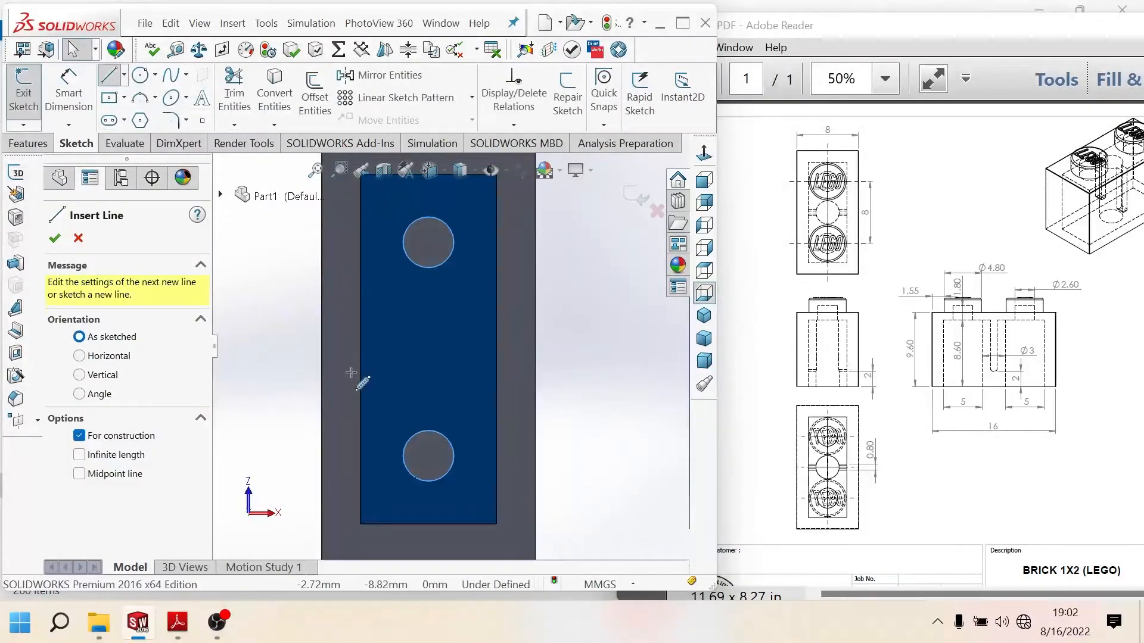
click(322, 350)
click(535, 349)
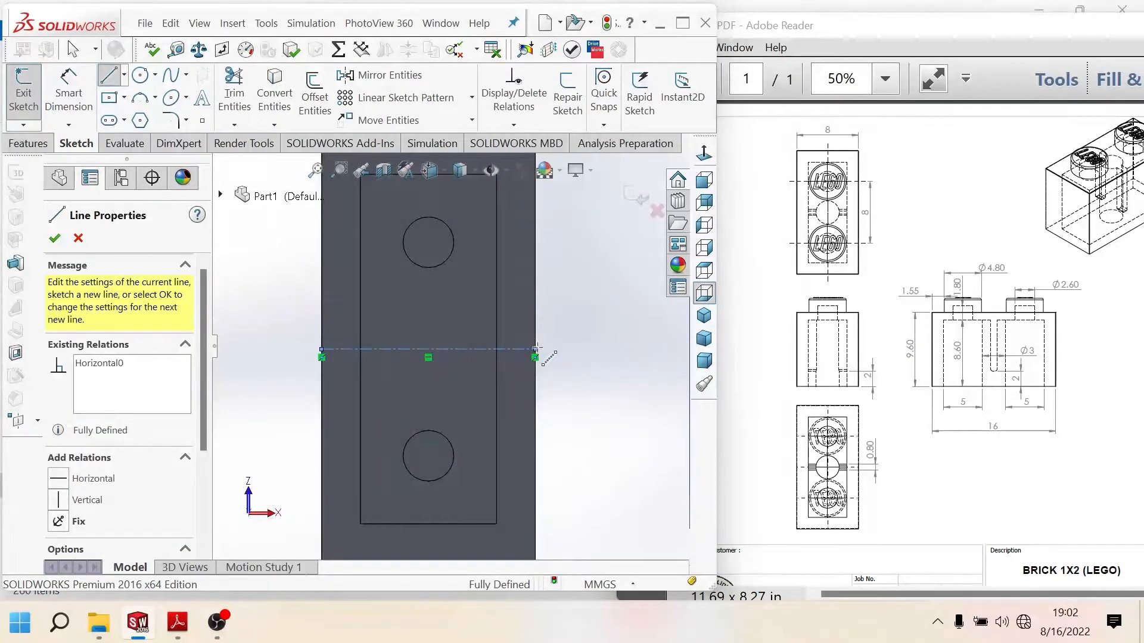
key(Escape)
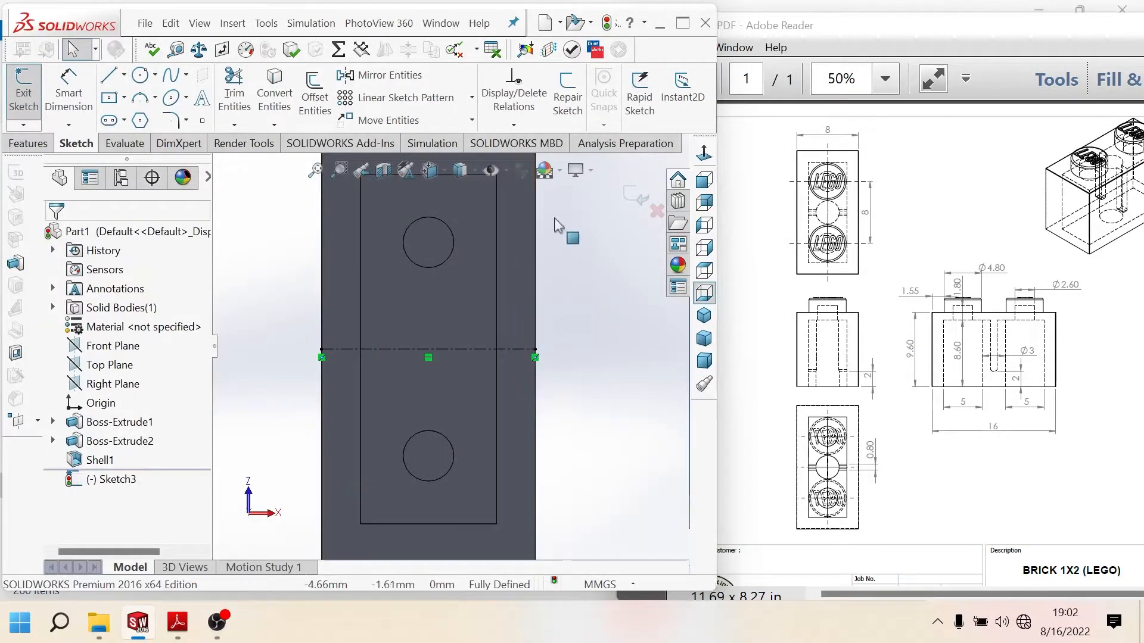
Step: Sketch a circle centred on the centerline's midpoint and set its diameter to 3 mm
click(140, 76)
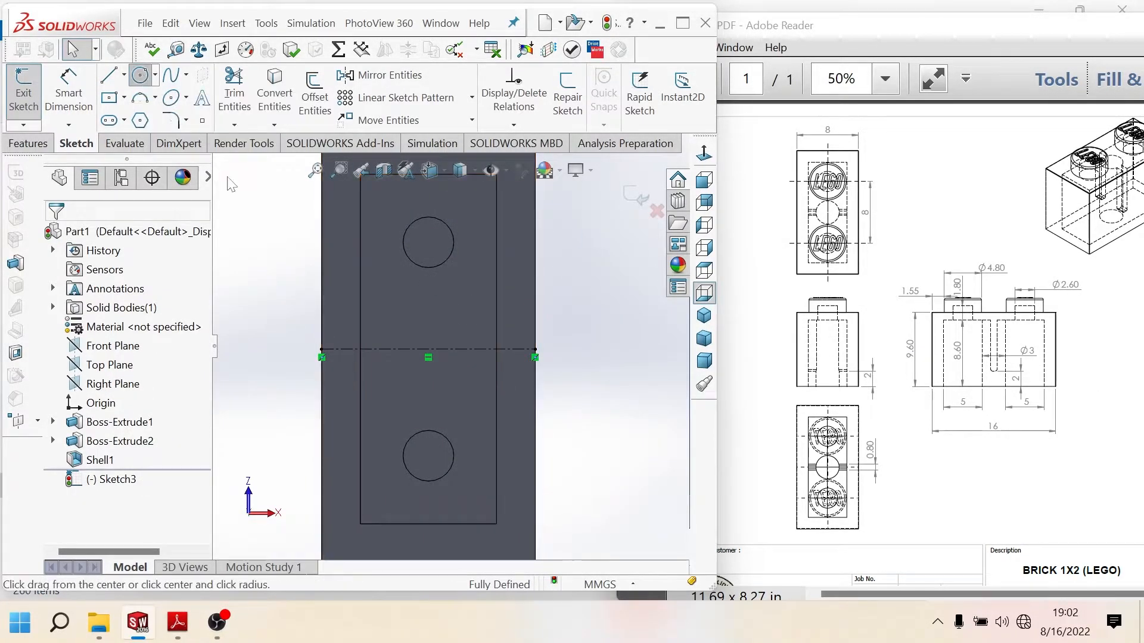
click(428, 357)
click(446, 367)
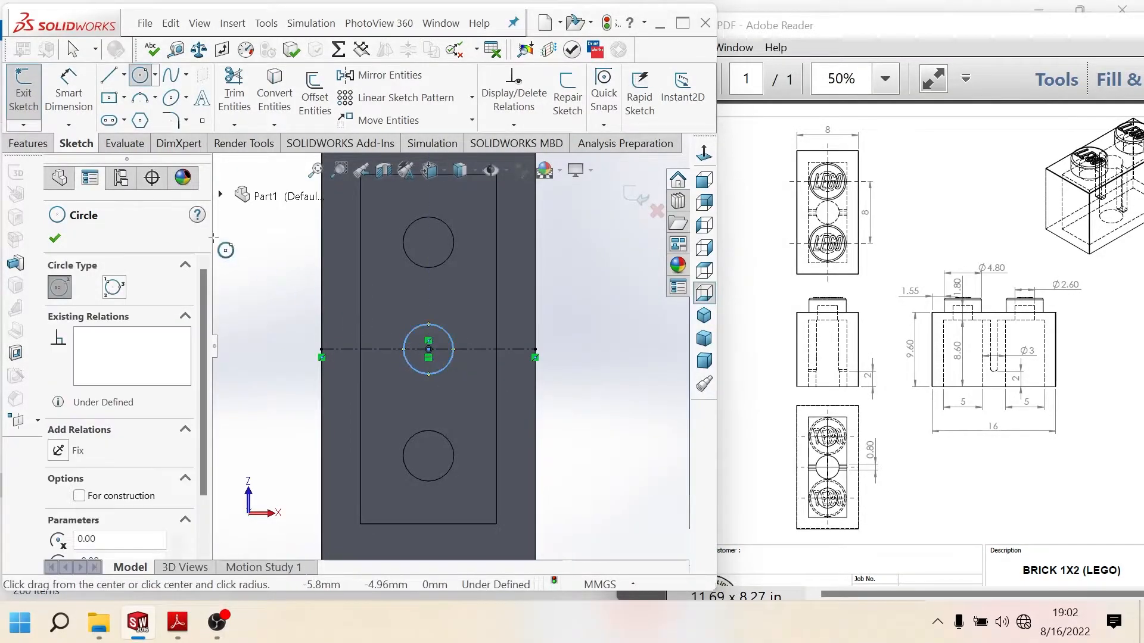
click(69, 92)
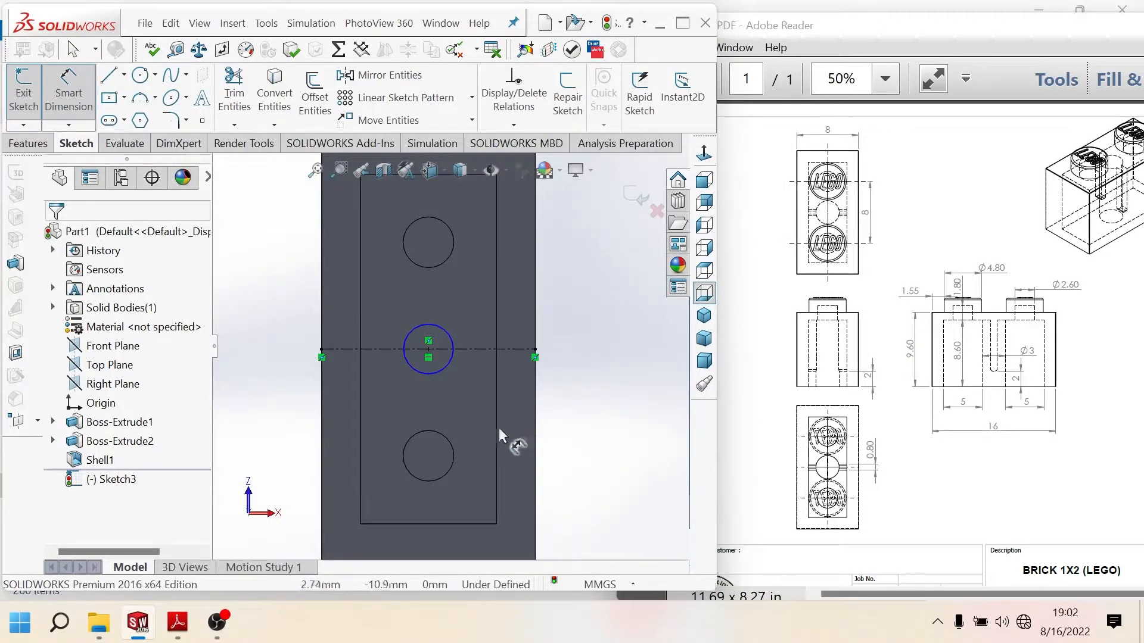
click(434, 374)
click(577, 407)
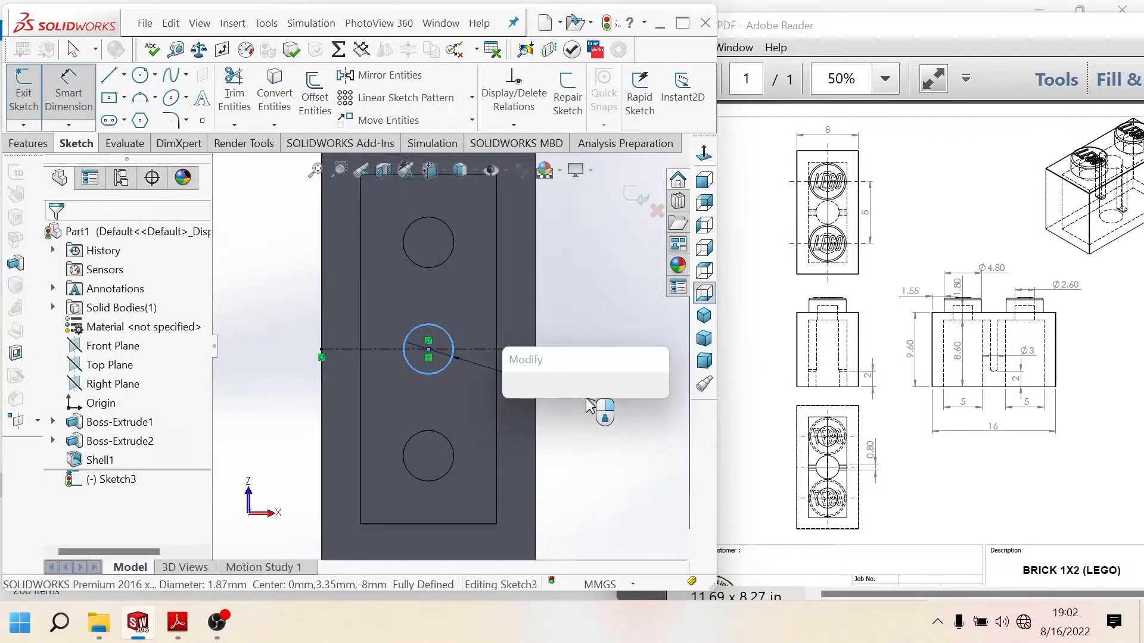
text(3)
key(Return)
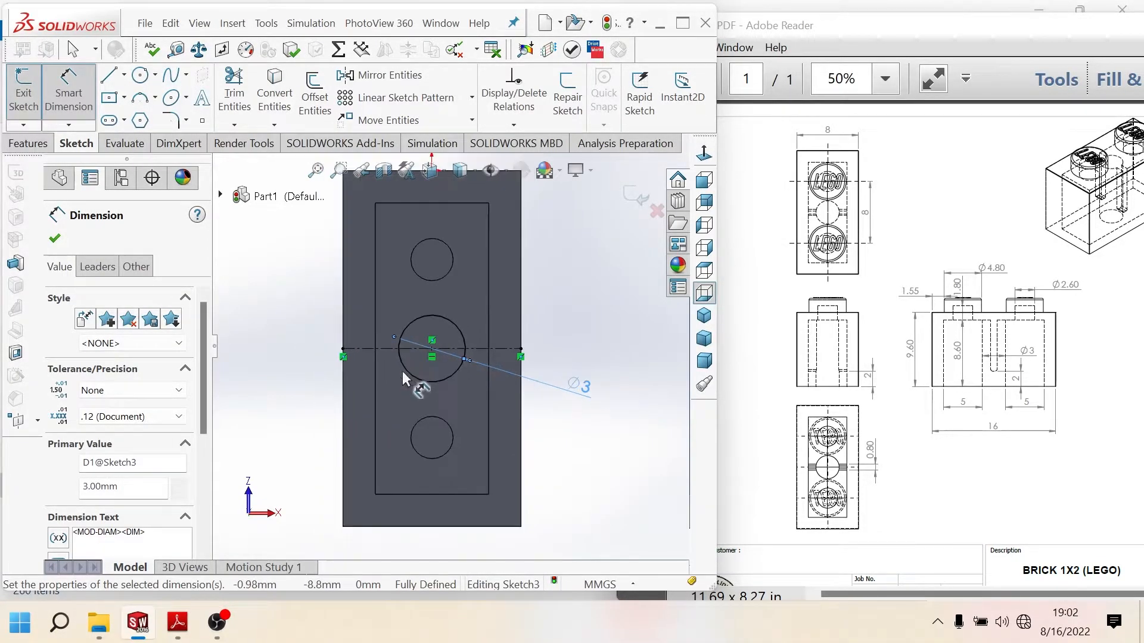
mouse_move(408, 377)
middle_down()
mouse_move(453, 370)
mouse_move(333, 388)
middle_up()
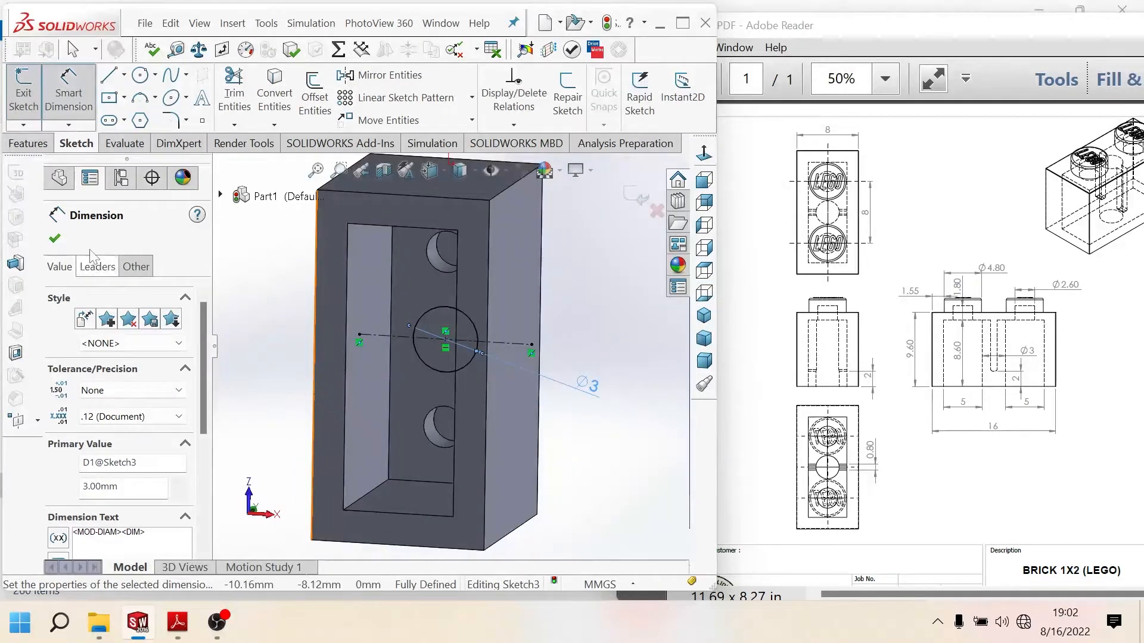
click(55, 239)
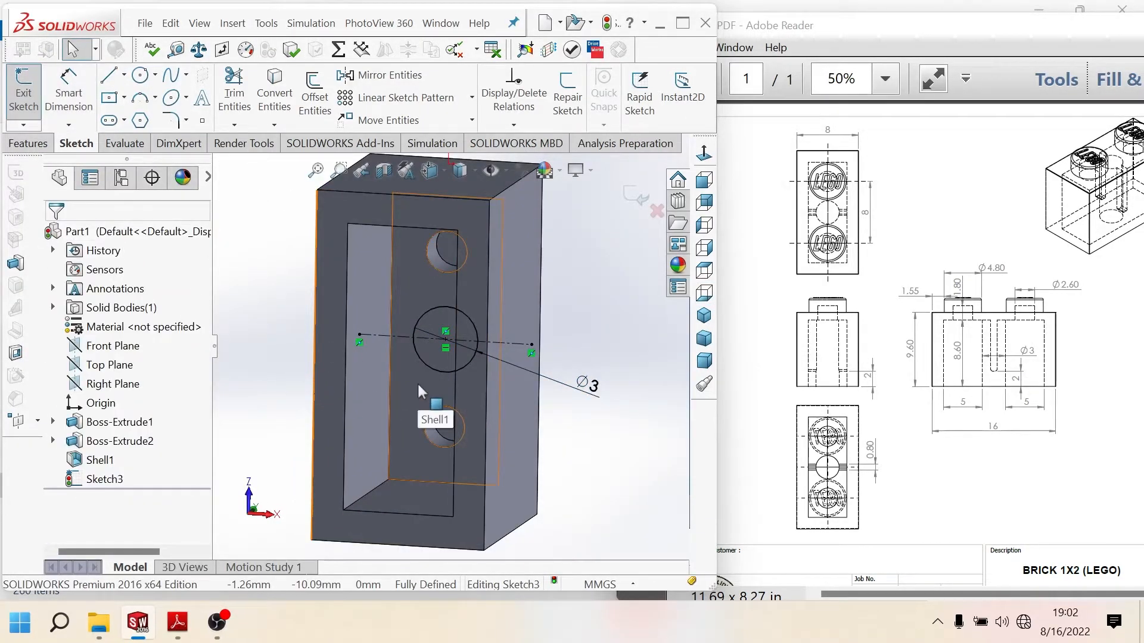
click(447, 179)
click(525, 263)
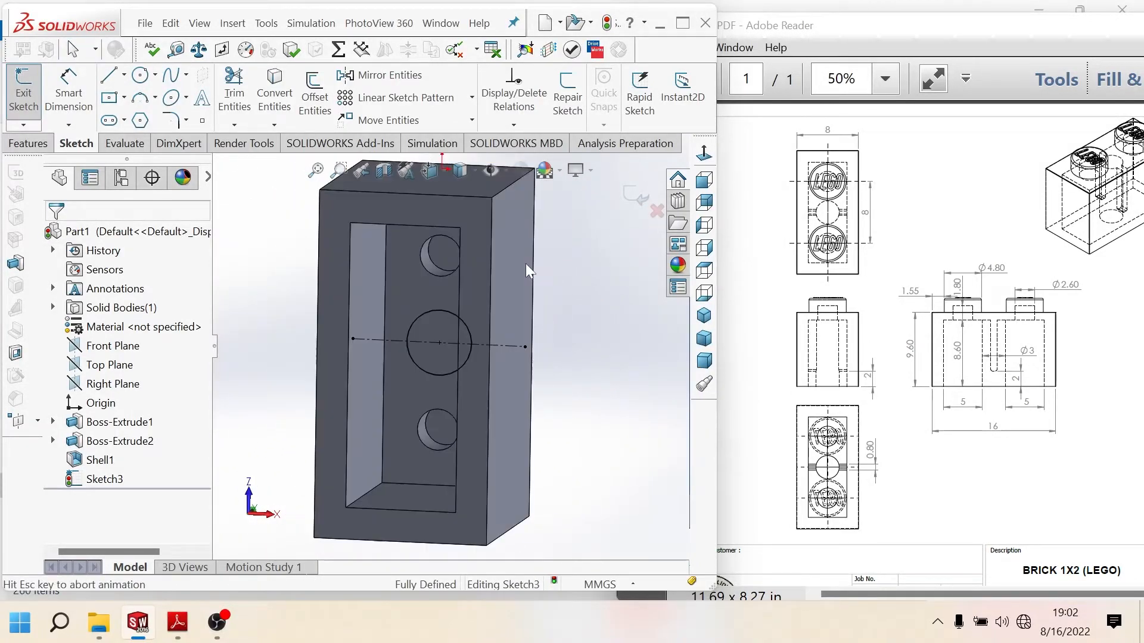
scroll(346, 340, down, 3)
scroll(314, 334, up, 2)
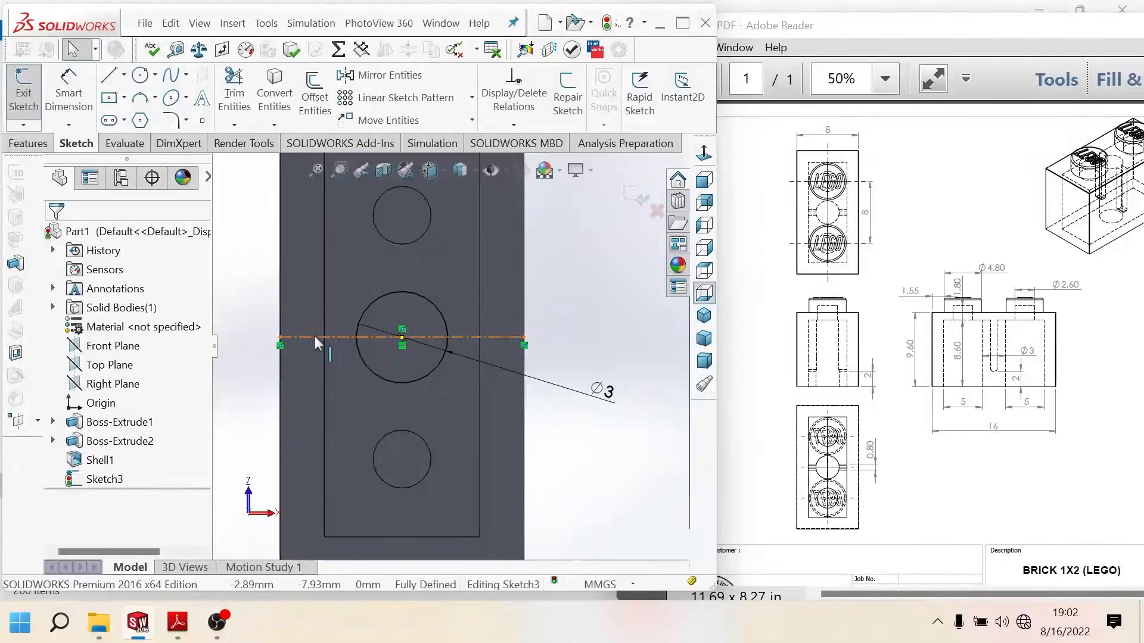
scroll(336, 333, down, 1)
scroll(337, 342, down, 1)
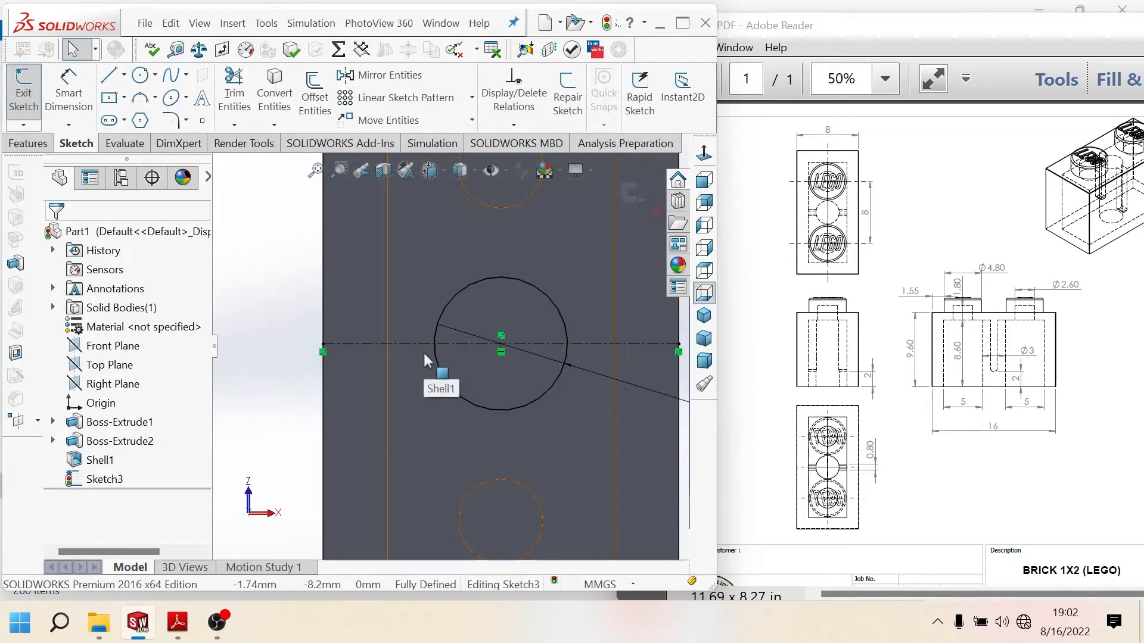
scroll(449, 348, up, 3)
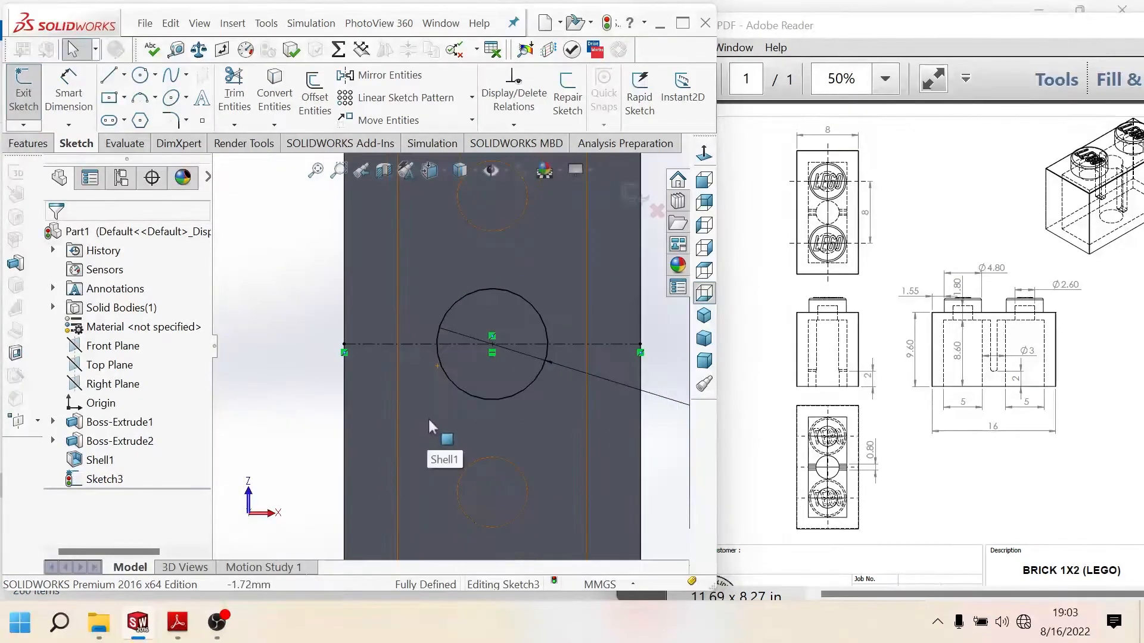
scroll(526, 357, down, 2)
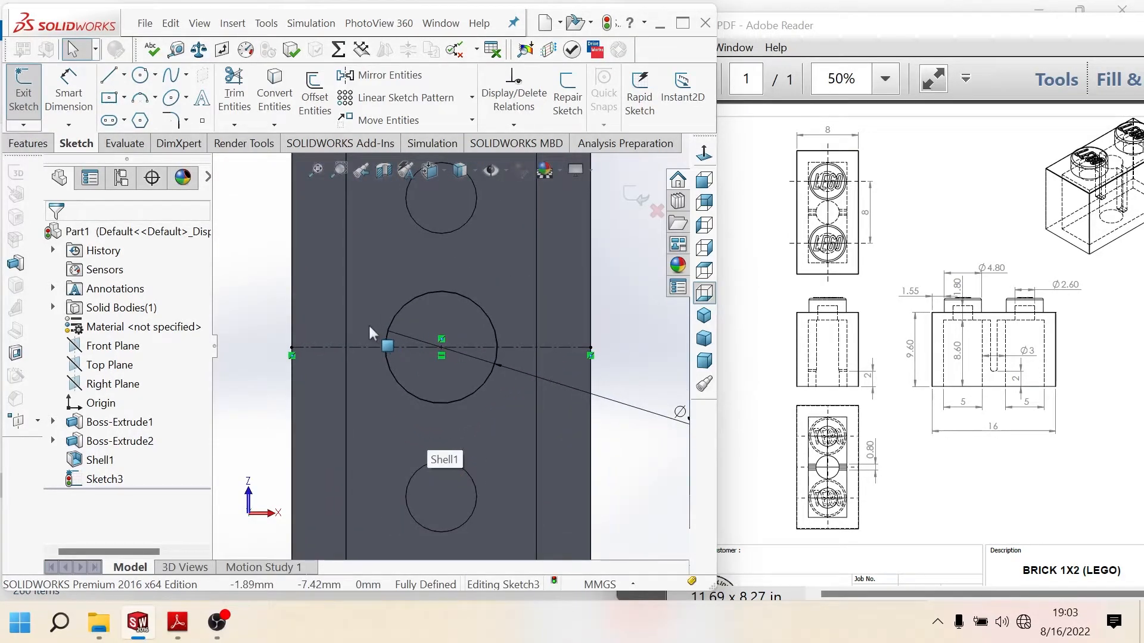
Step: Extrude the 3 mm circle with an Up To Surface end condition, ending at the brick's open bottom rim face
click(43, 144)
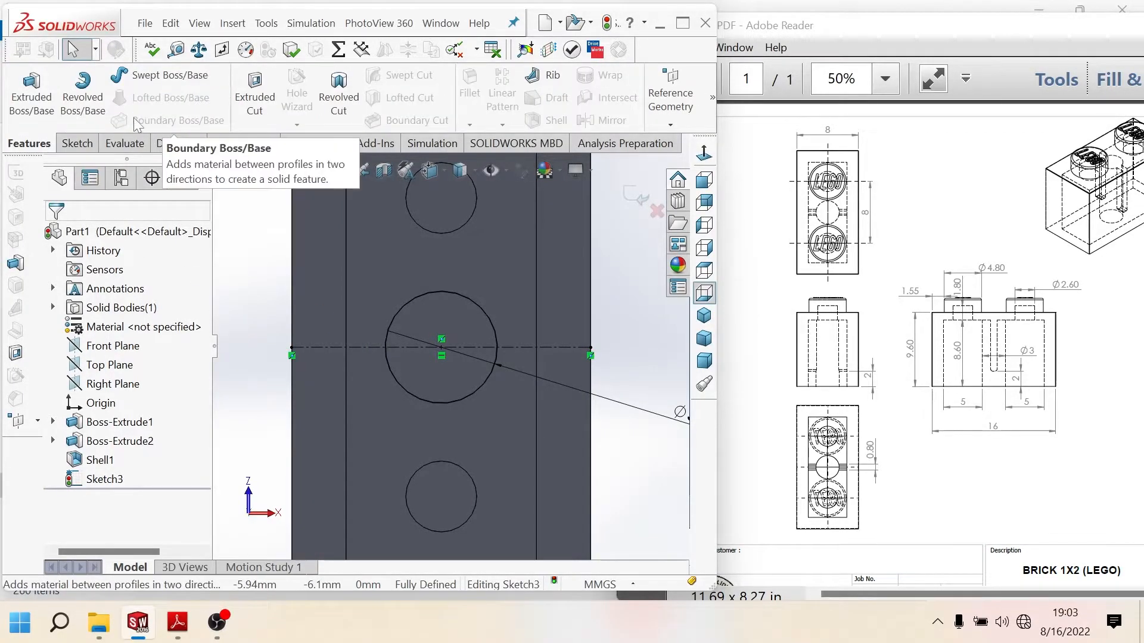
click(41, 103)
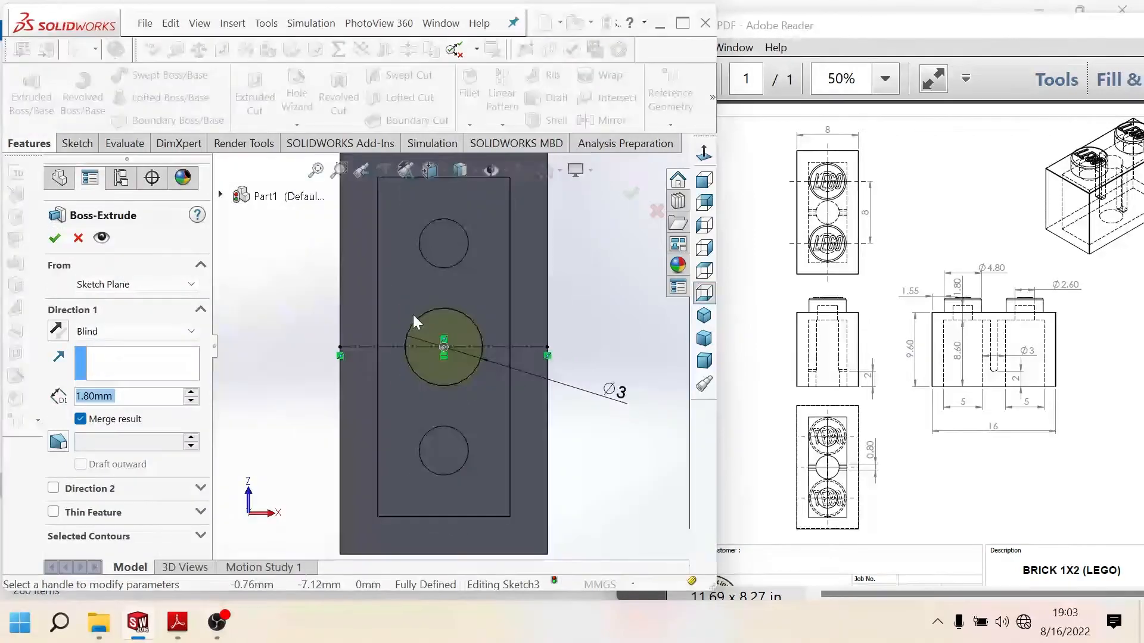
click(122, 331)
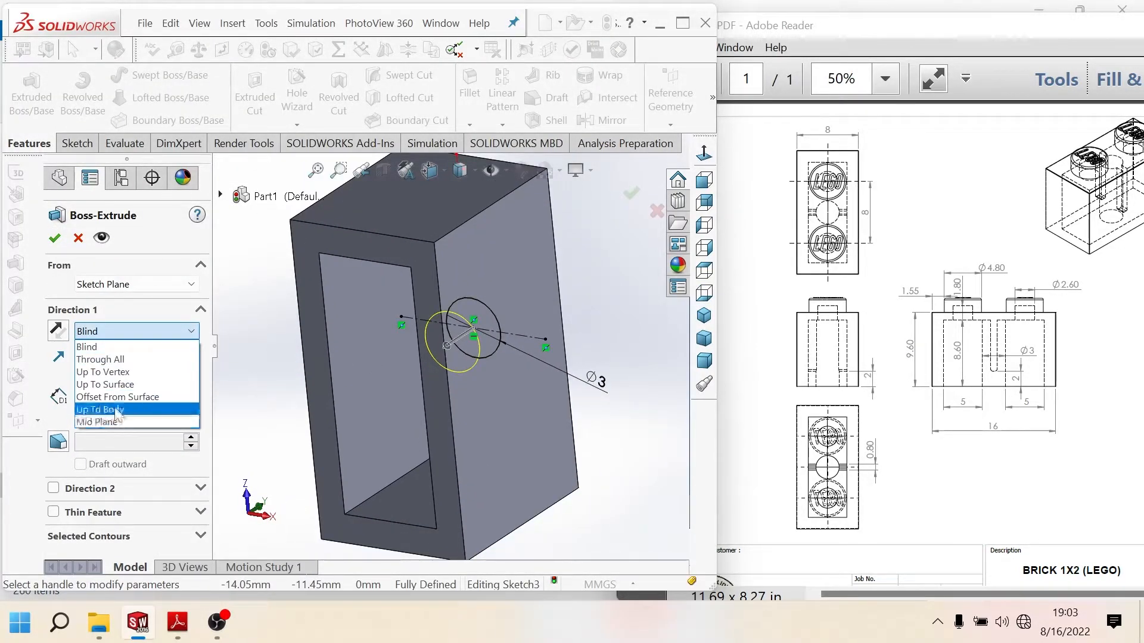
click(111, 384)
click(320, 355)
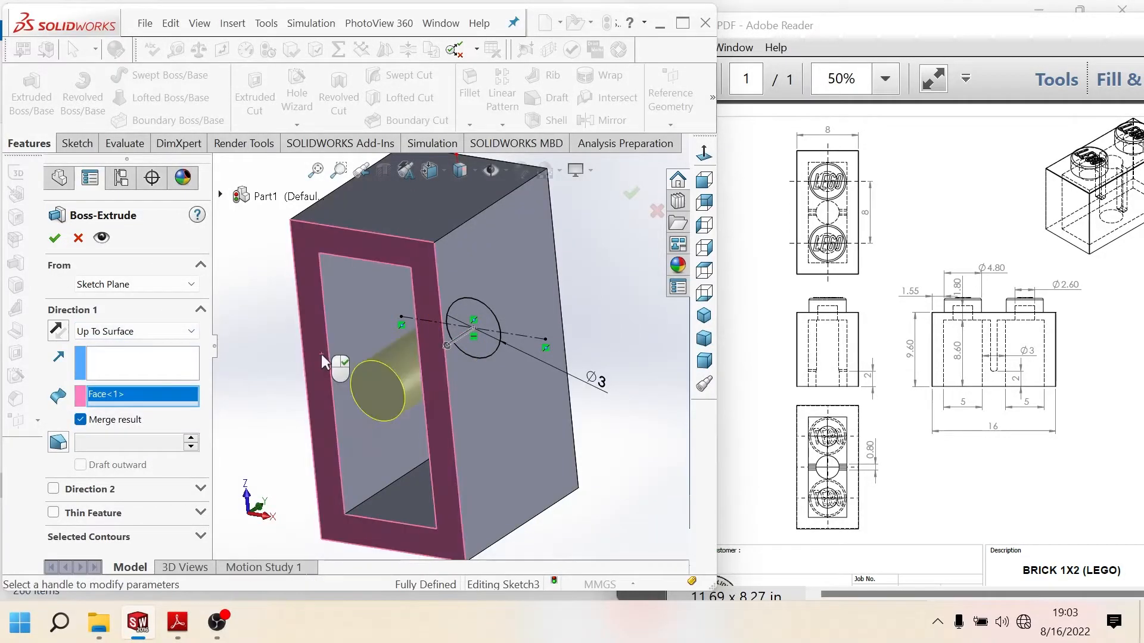
click(54, 238)
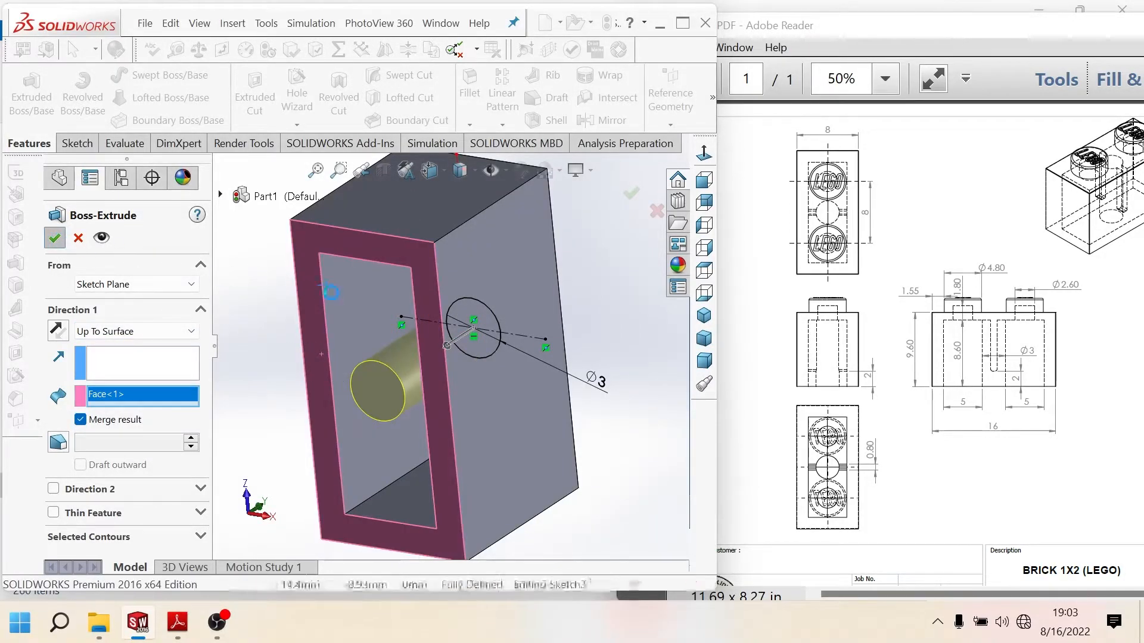
middle_drag(374, 306, 402, 272)
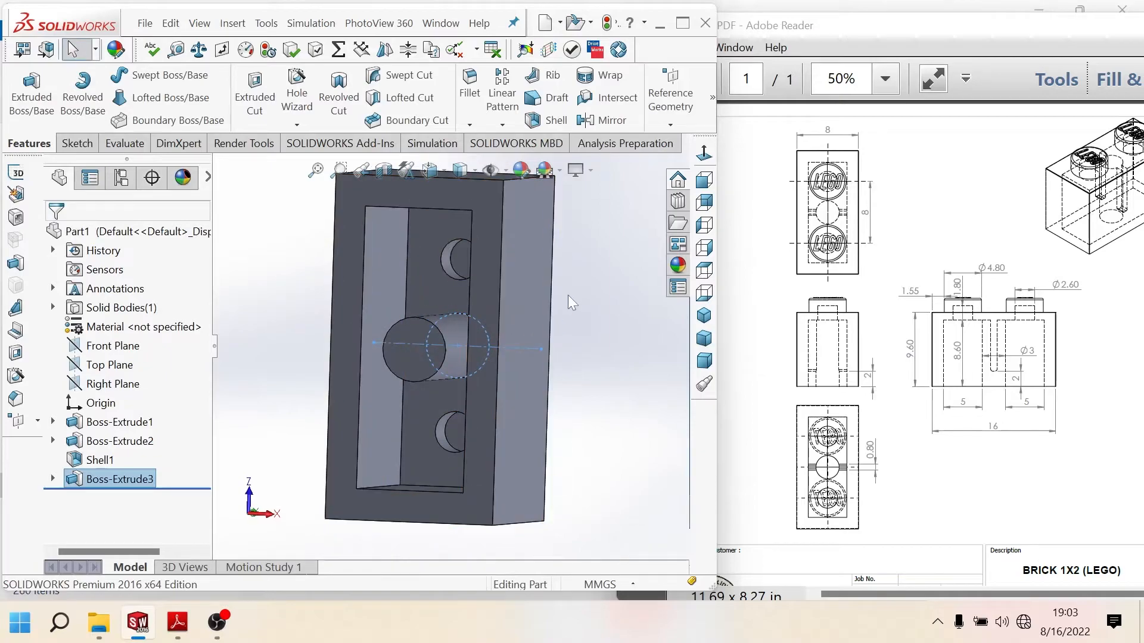
click(602, 290)
Step: View the brick's open underside straight on and start a new sketch on the cavity's inner floor face
scroll(414, 324, down, 2)
middle_drag(417, 326, 456, 349)
click(504, 344)
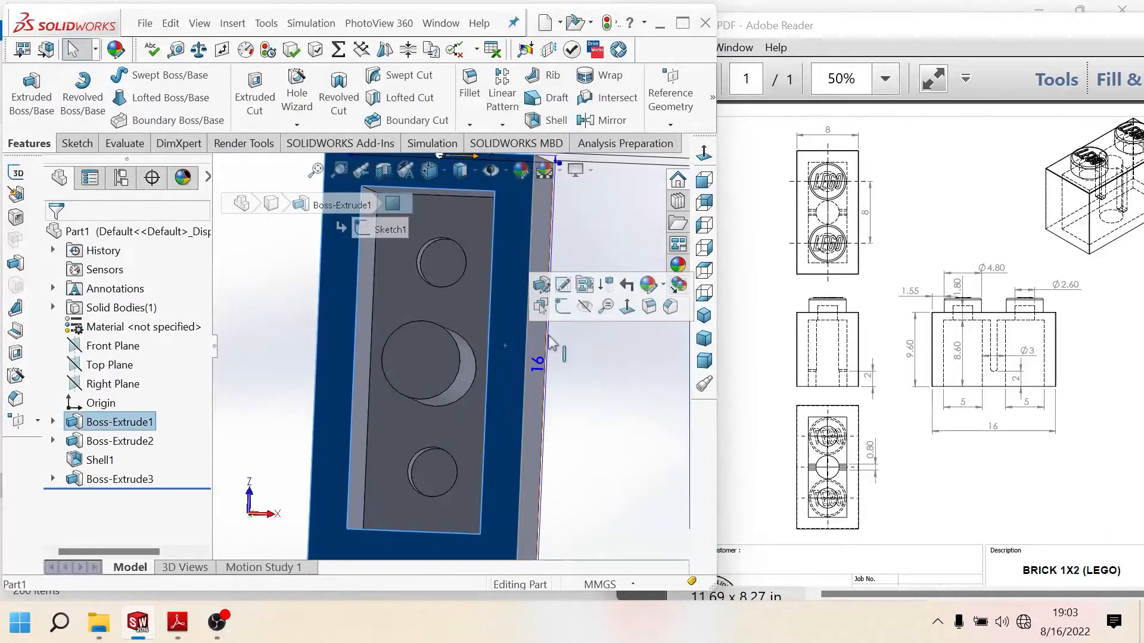
click(627, 306)
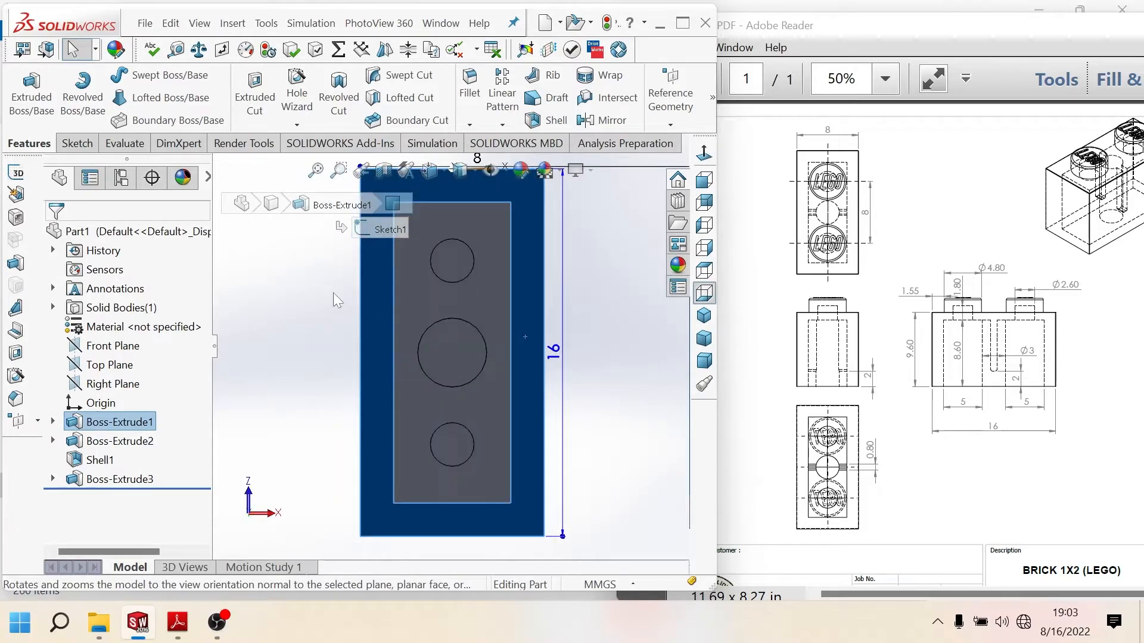
click(480, 307)
click(538, 270)
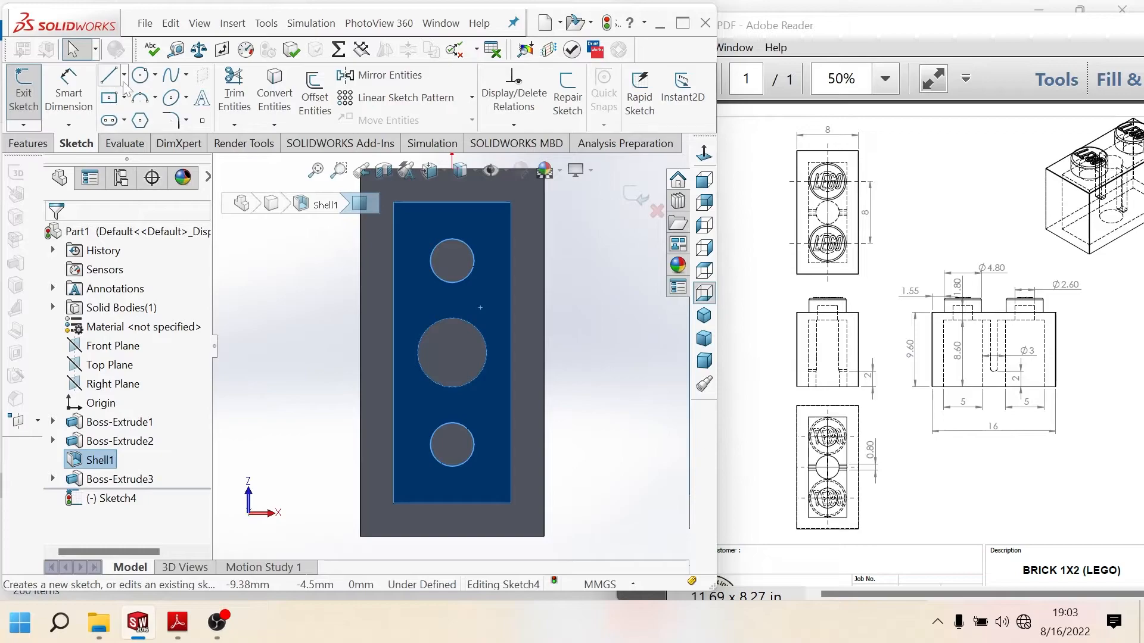
Step: Sketch a horizontal construction line across the post, joining the midpoints of the brick's two long outer edges
click(124, 77)
click(146, 115)
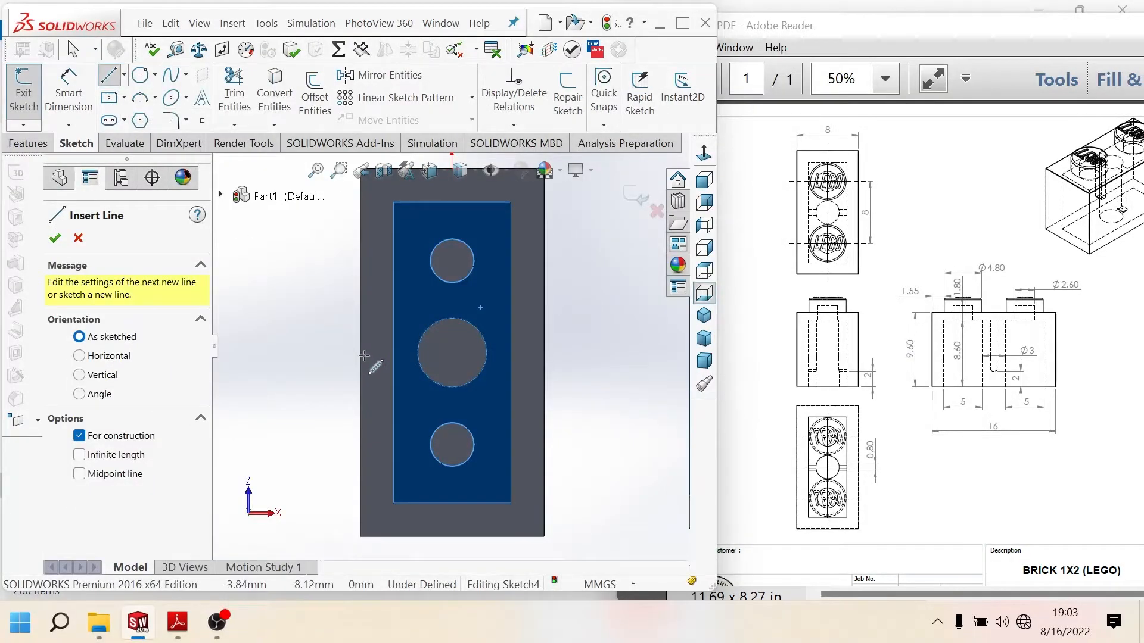
click(361, 352)
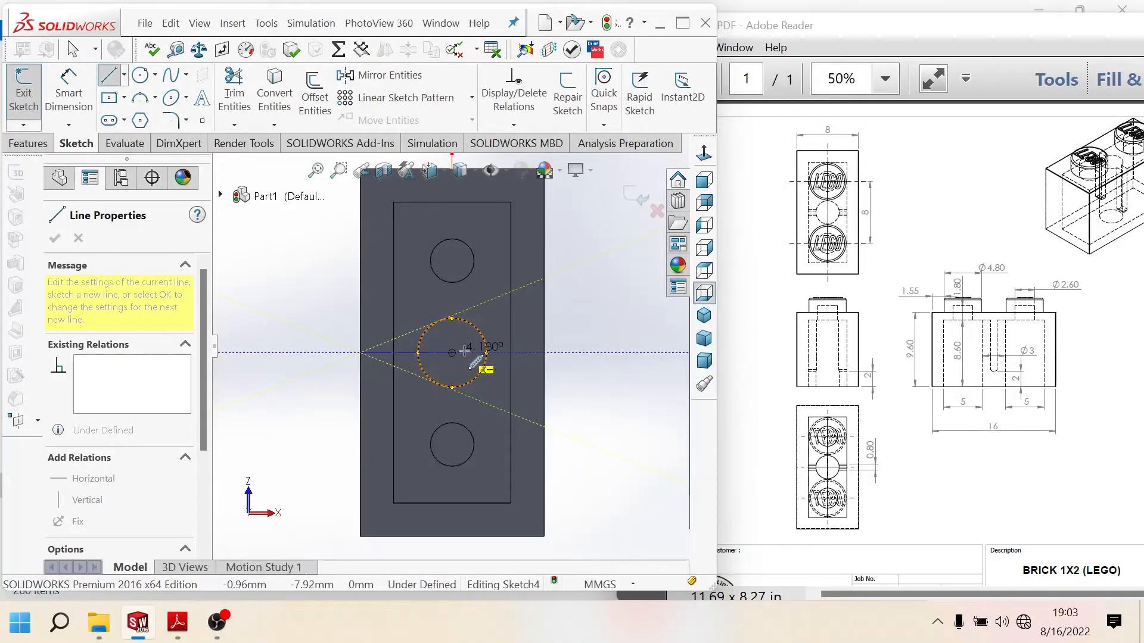
click(544, 353)
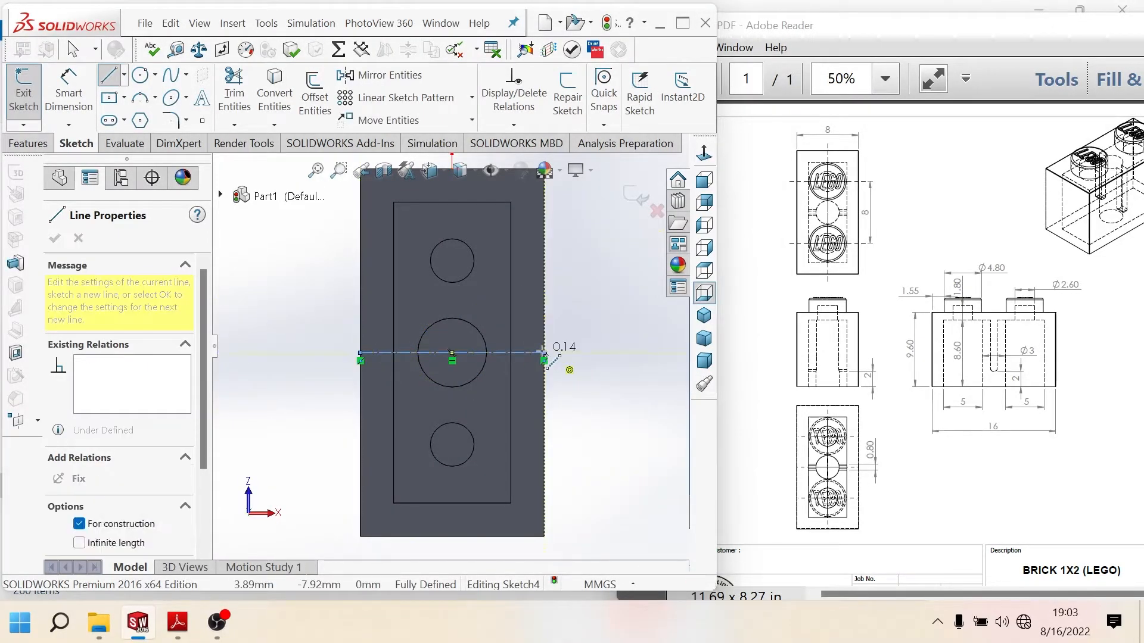
key(Escape)
key(Escape)
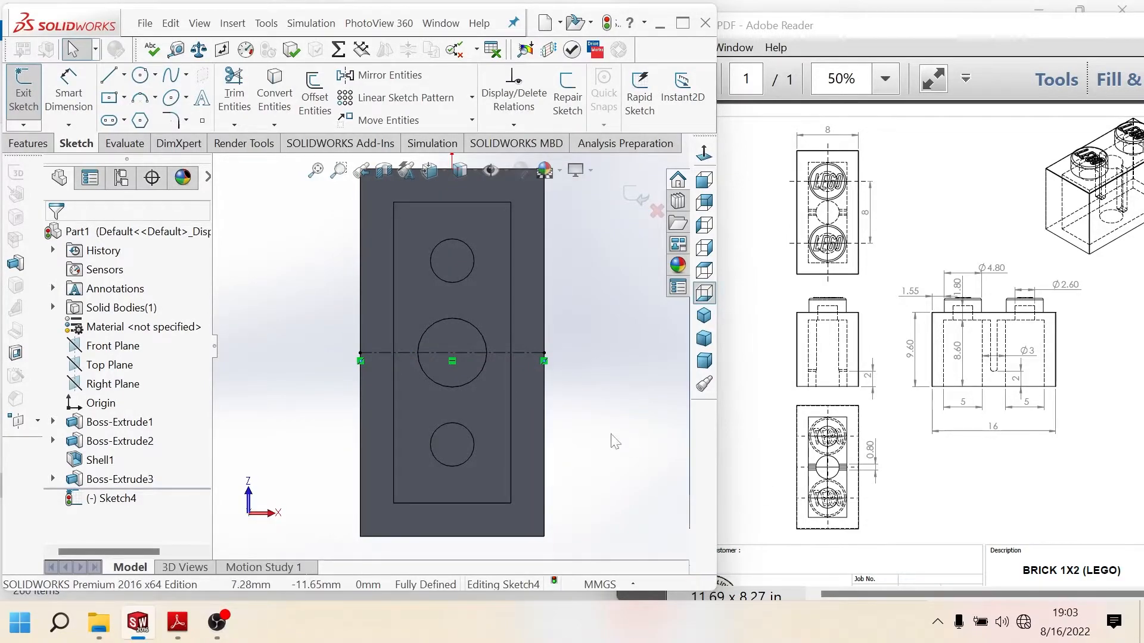
Step: Offset the centerline bi-directionally by 0.8/2 mm to create a parallel line on each side of it
scroll(425, 377, down, 2)
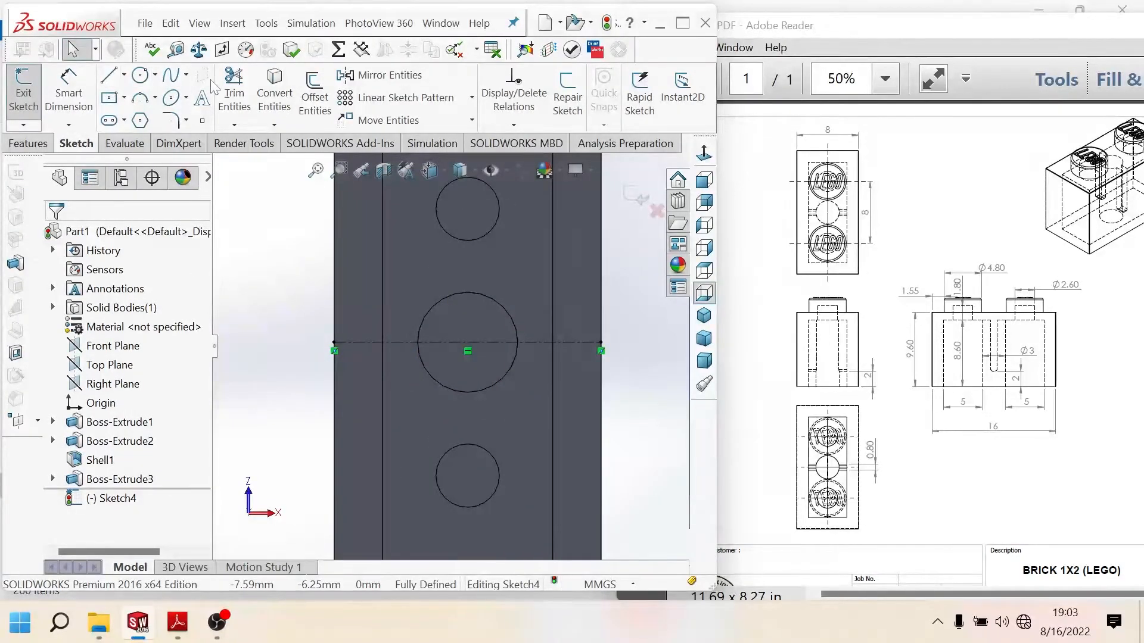
click(315, 95)
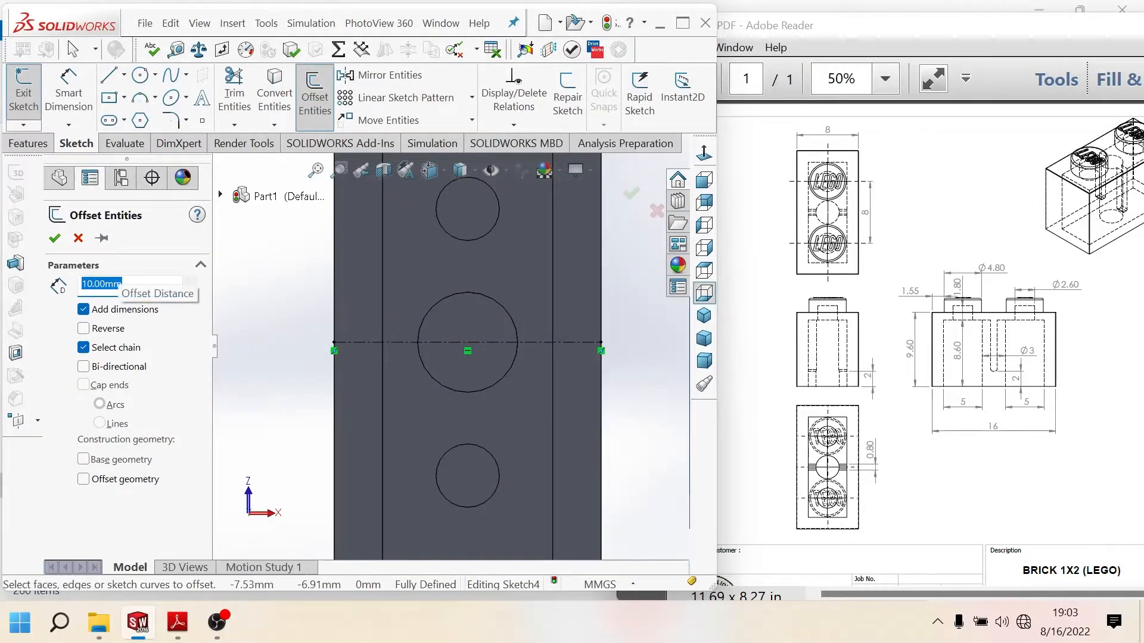
text(.8/2)
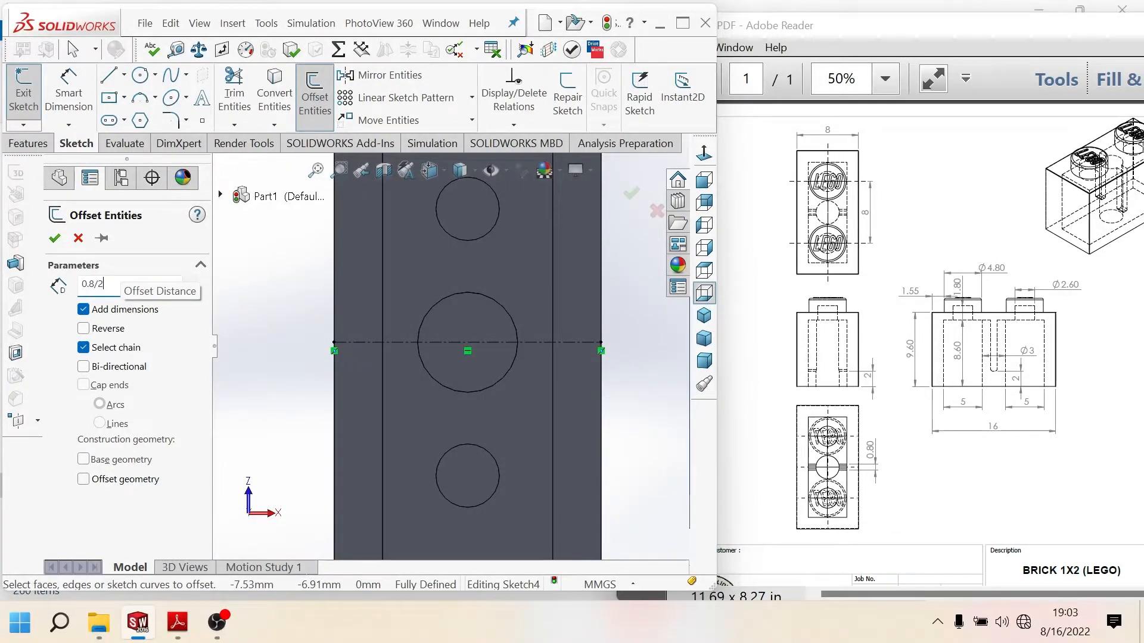
click(389, 342)
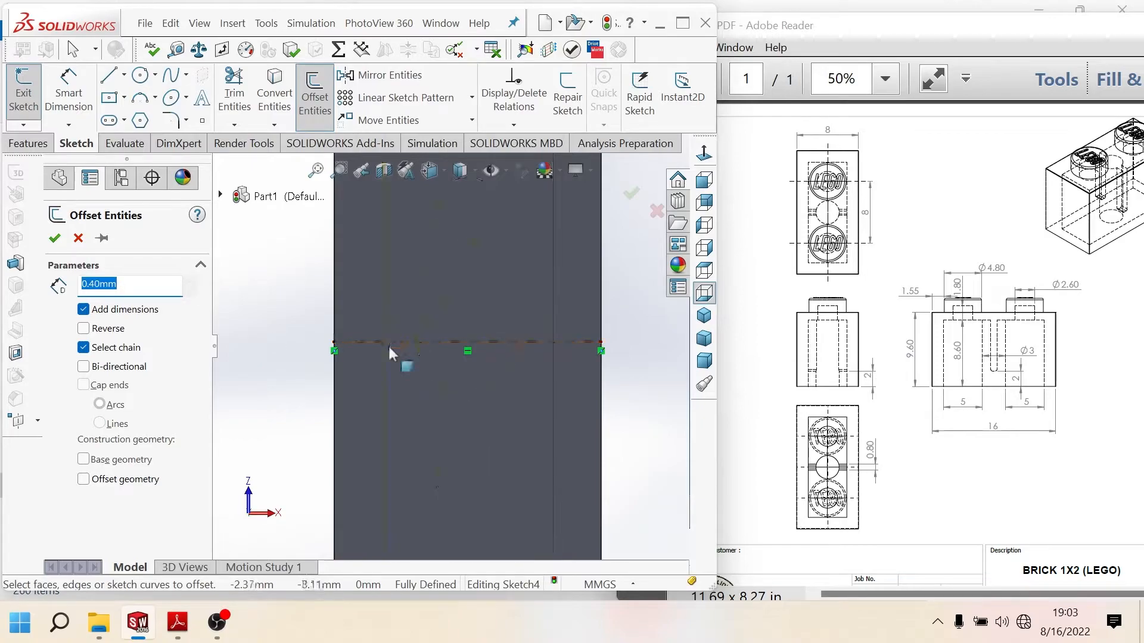
click(83, 329)
click(84, 367)
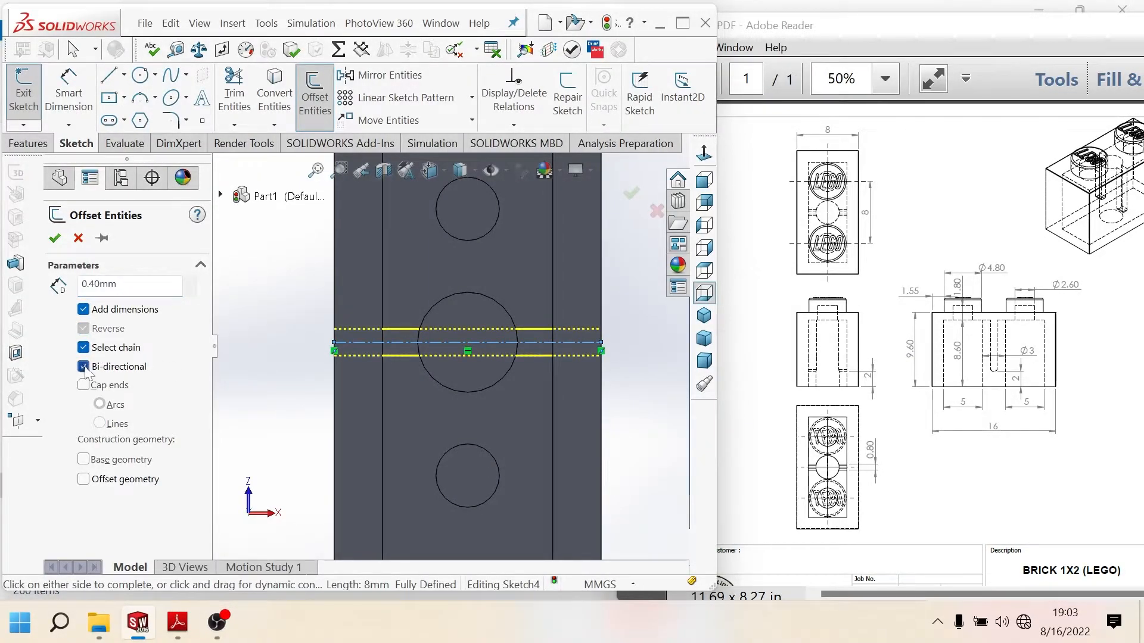
click(55, 240)
key(f)
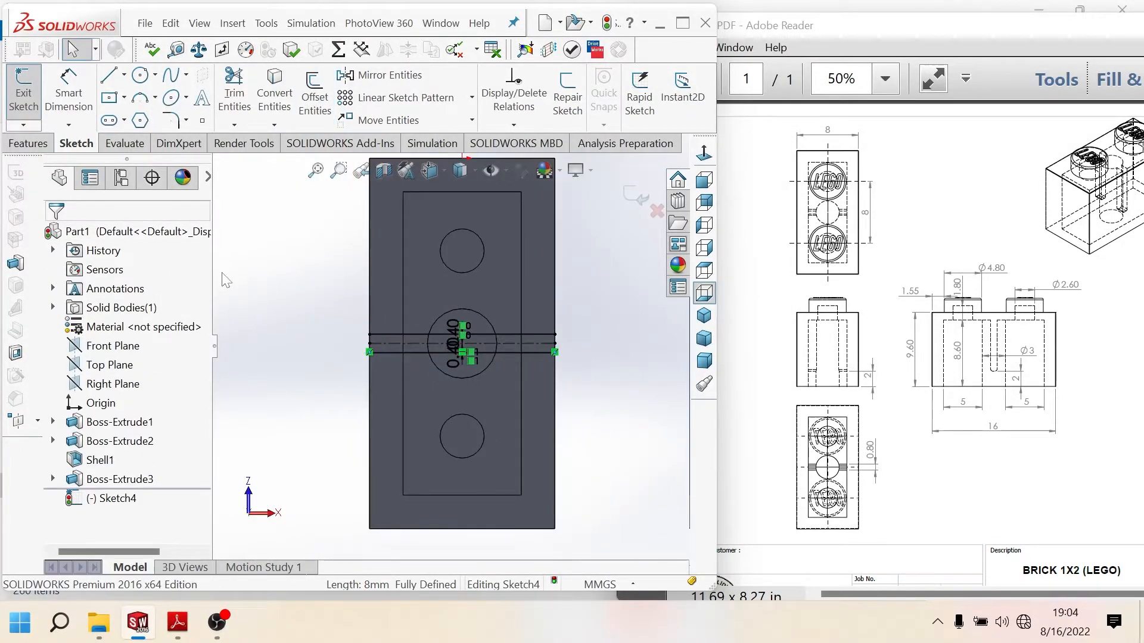
Step: Sketch two vertical lines along the cavity's long inner edges, each running from corner to corner
click(110, 76)
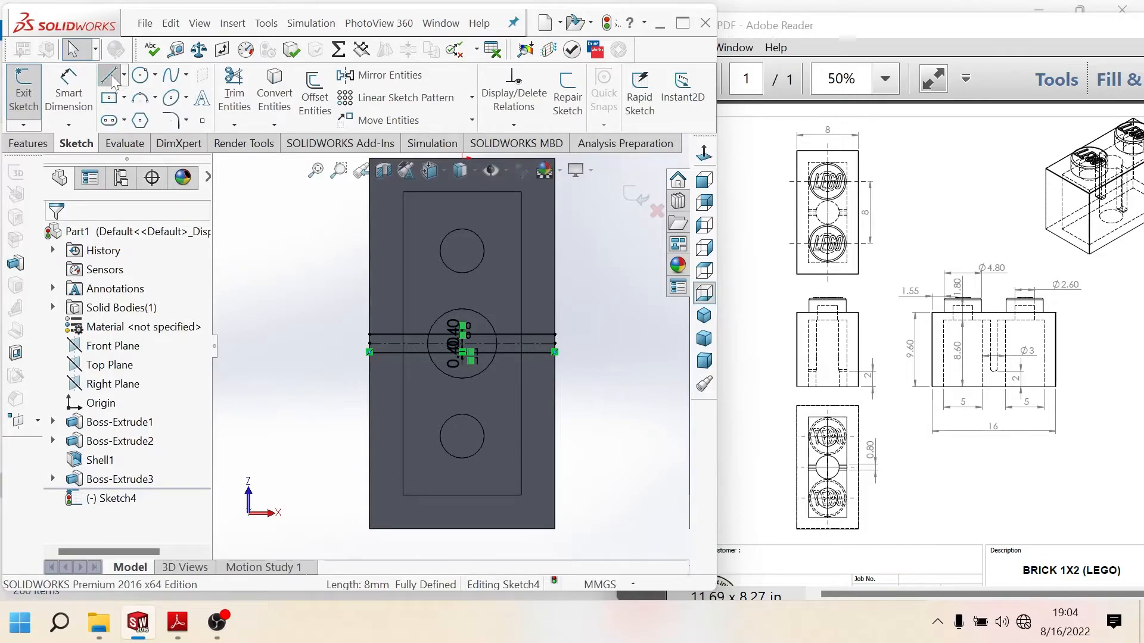
click(403, 193)
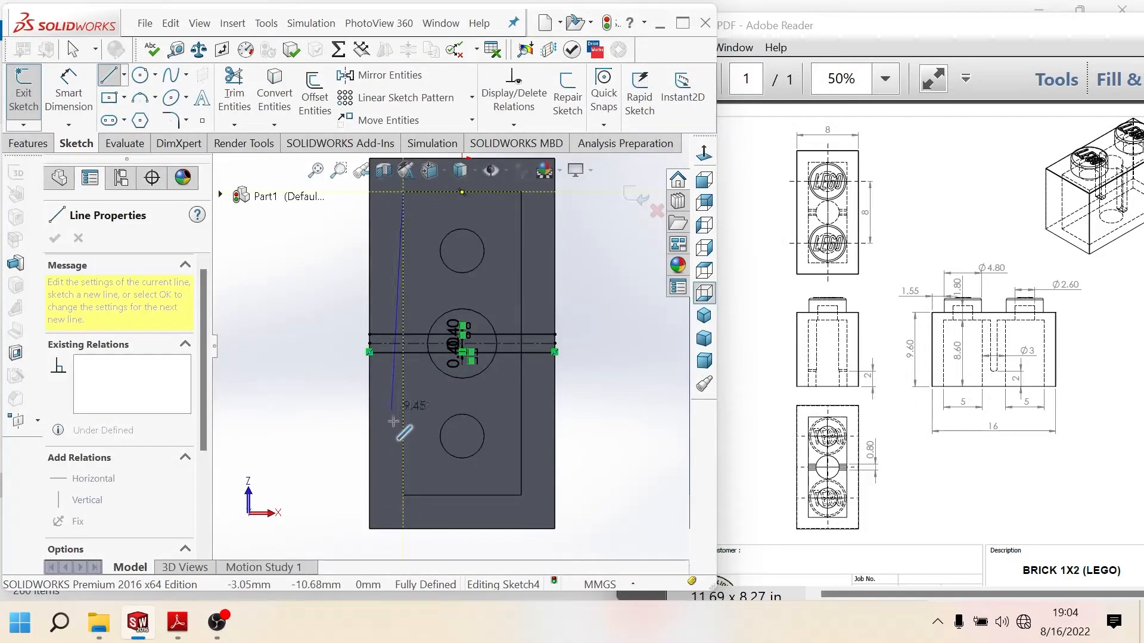
click(404, 497)
key(Escape)
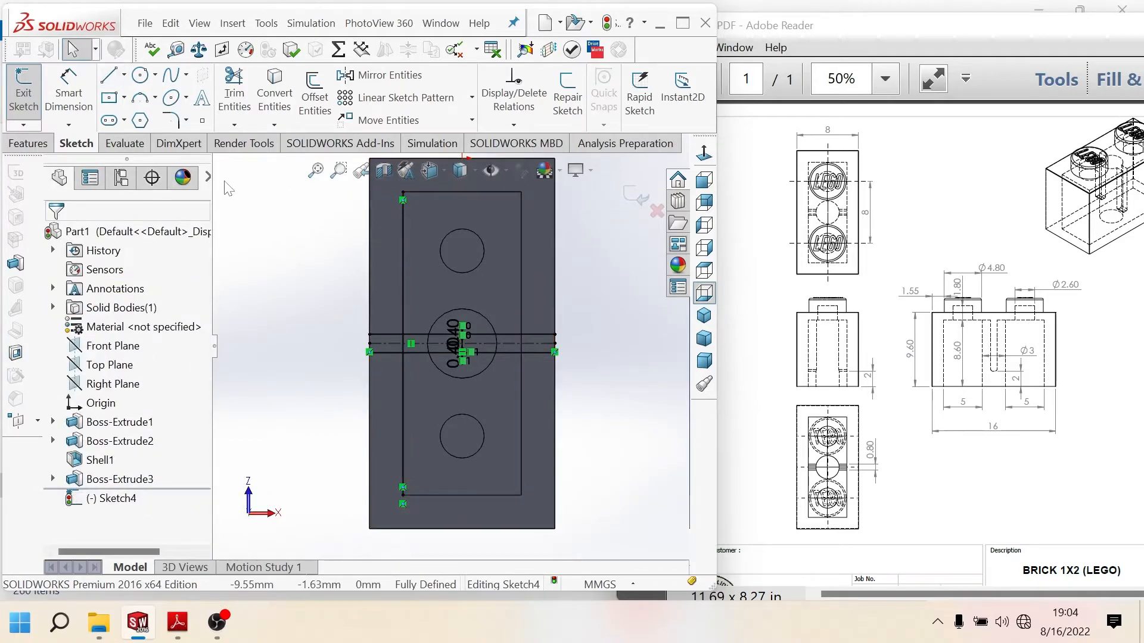
click(110, 77)
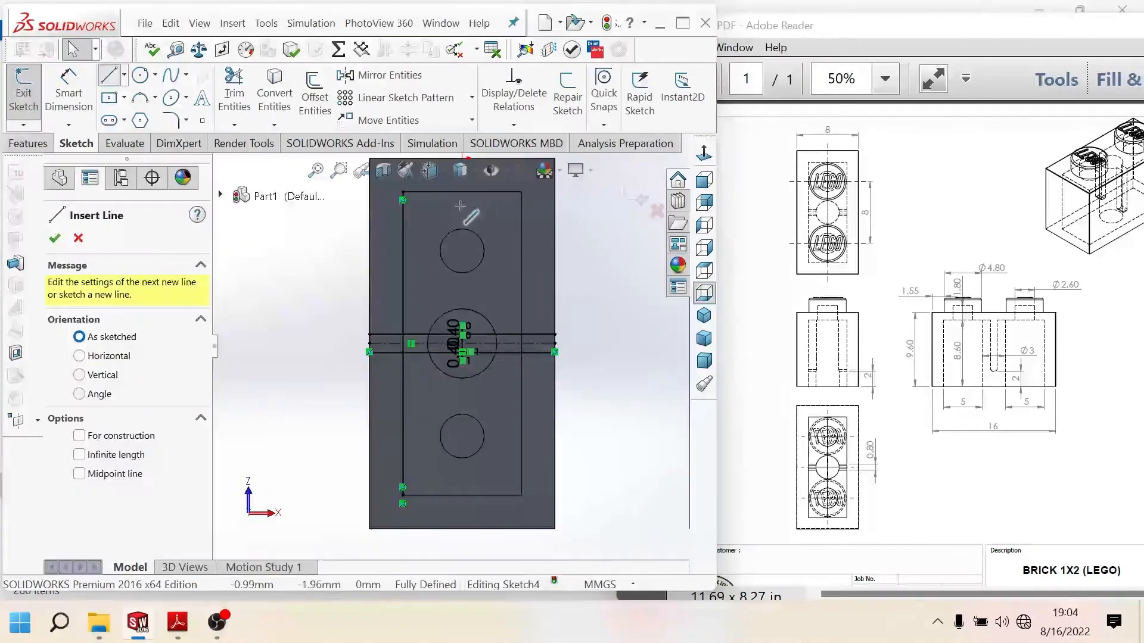
click(522, 193)
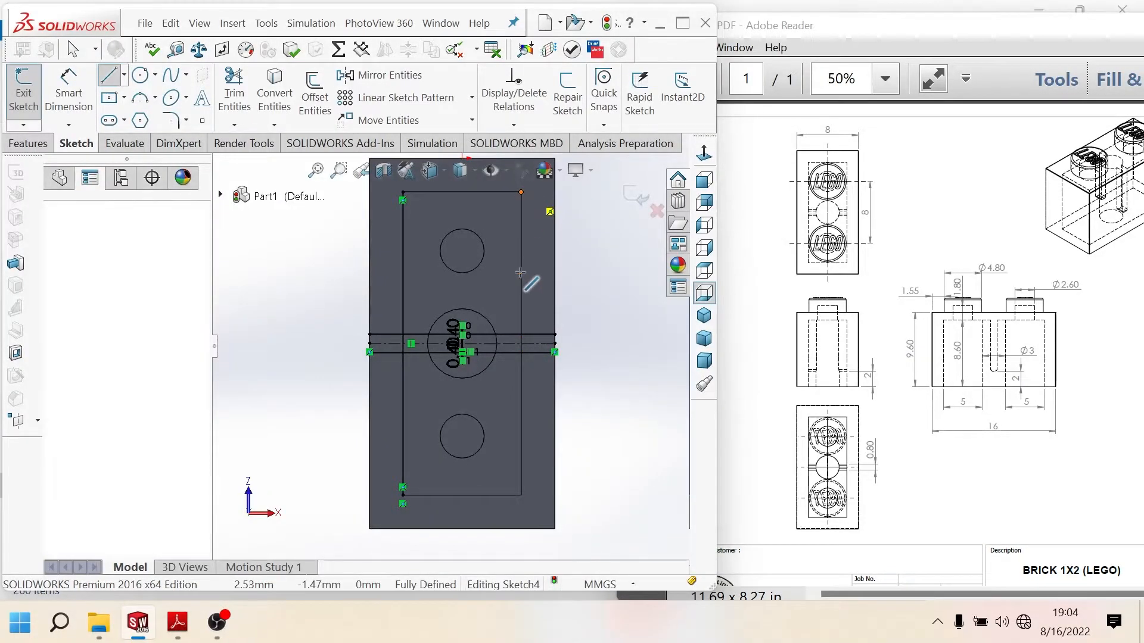
click(521, 495)
key(Escape)
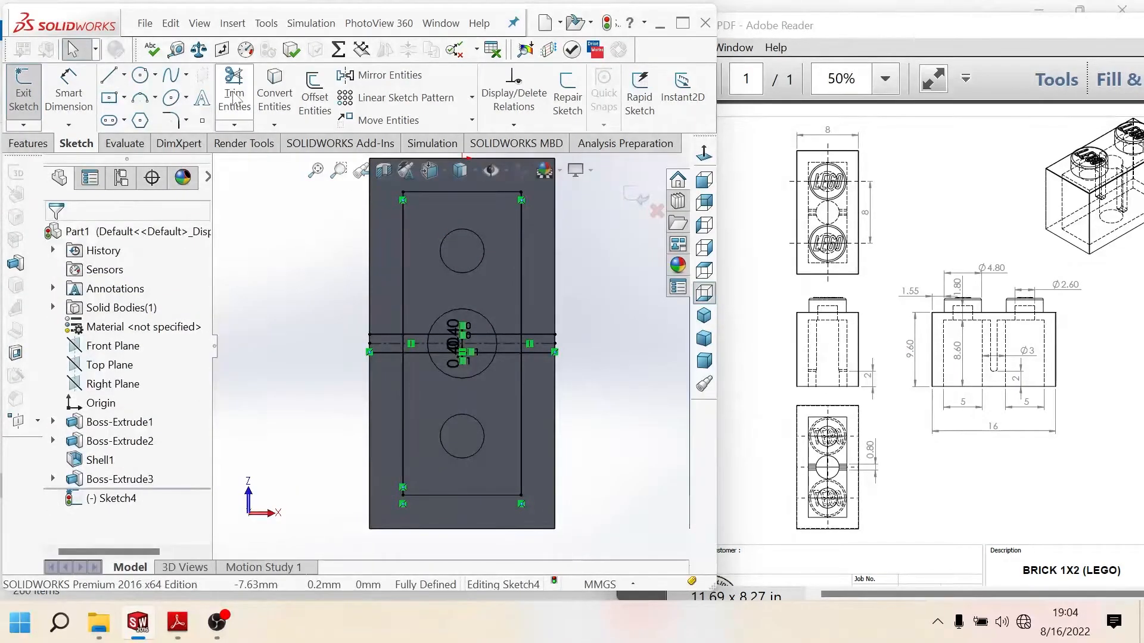
Step: Sketch a circle centred on the centerline's midpoint, tracing the outline of the central post
click(140, 76)
scroll(513, 348, down, 4)
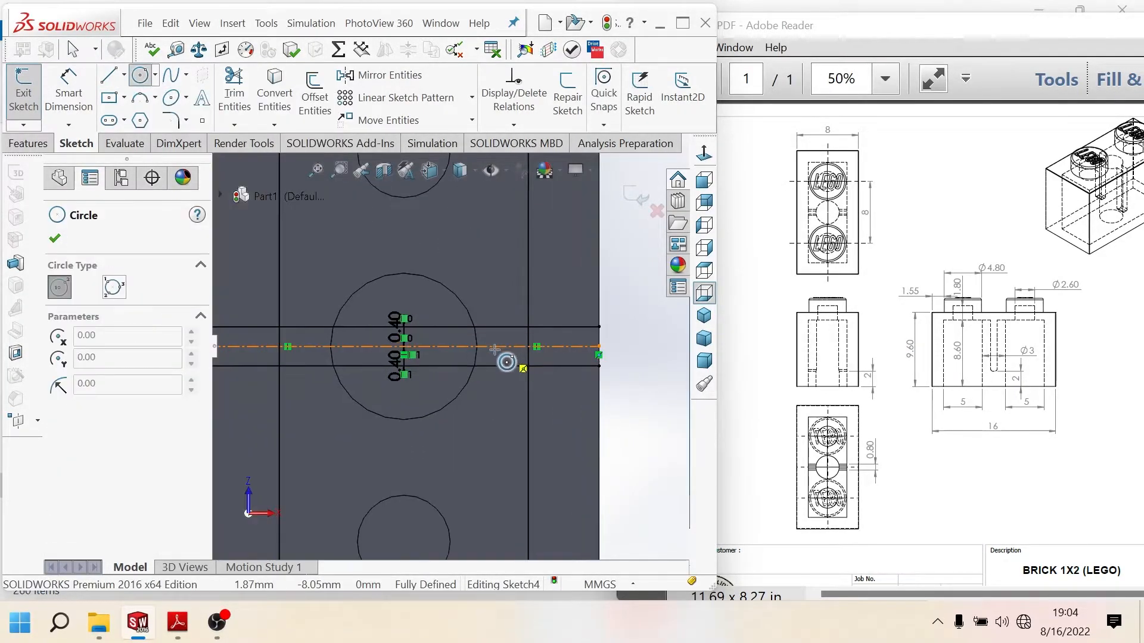
scroll(495, 349, down, 1)
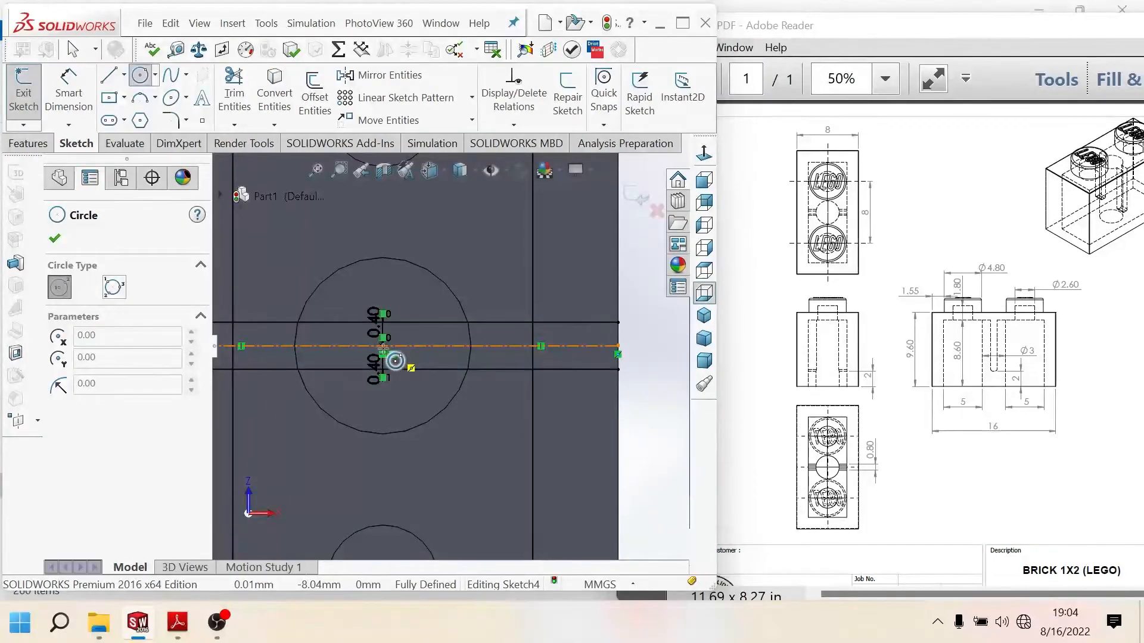
click(385, 348)
click(455, 286)
key(Escape)
scroll(351, 279, up, 2)
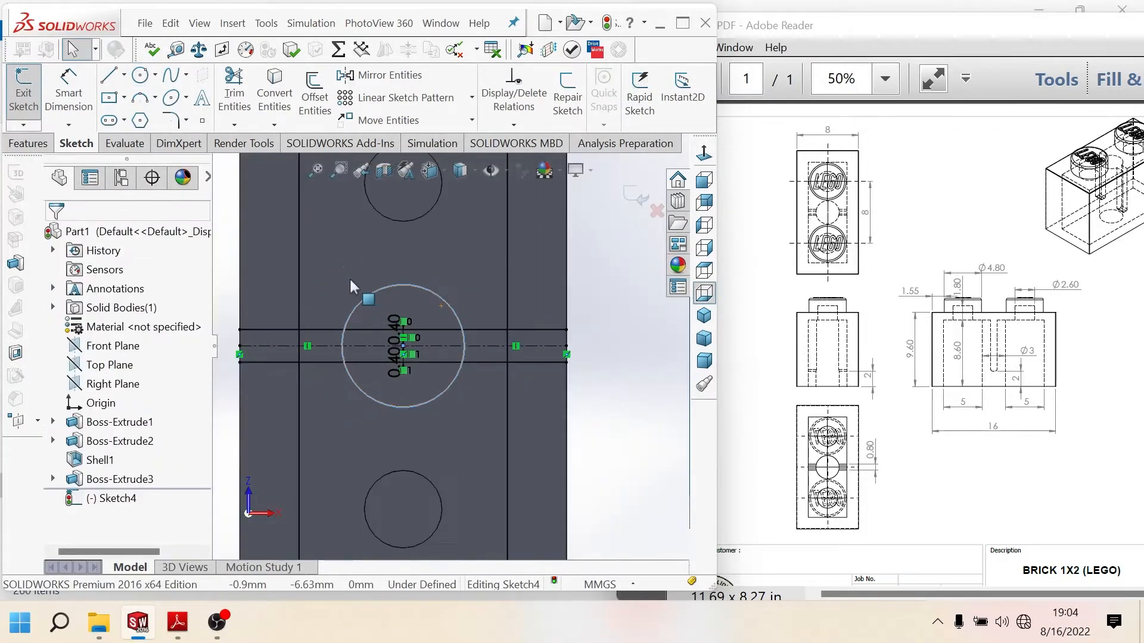
Step: Trim the two long vertical sketch lines back to the rib band, removing their portions above and below the offset lines
scroll(350, 280, up, 2)
click(234, 95)
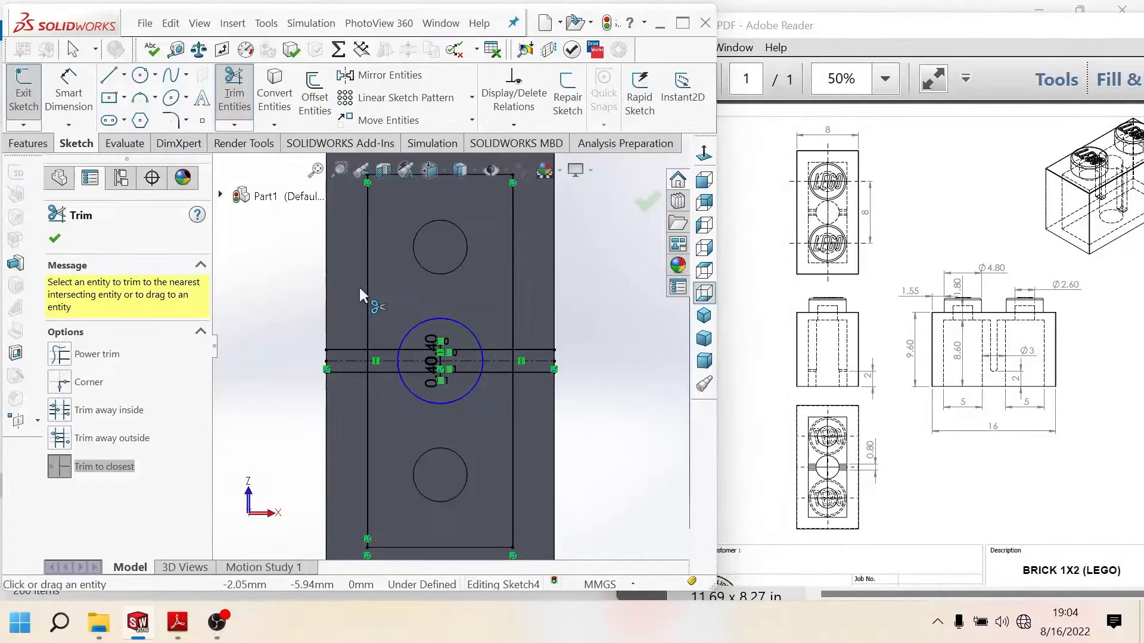
click(365, 290)
scroll(382, 278, up, 2)
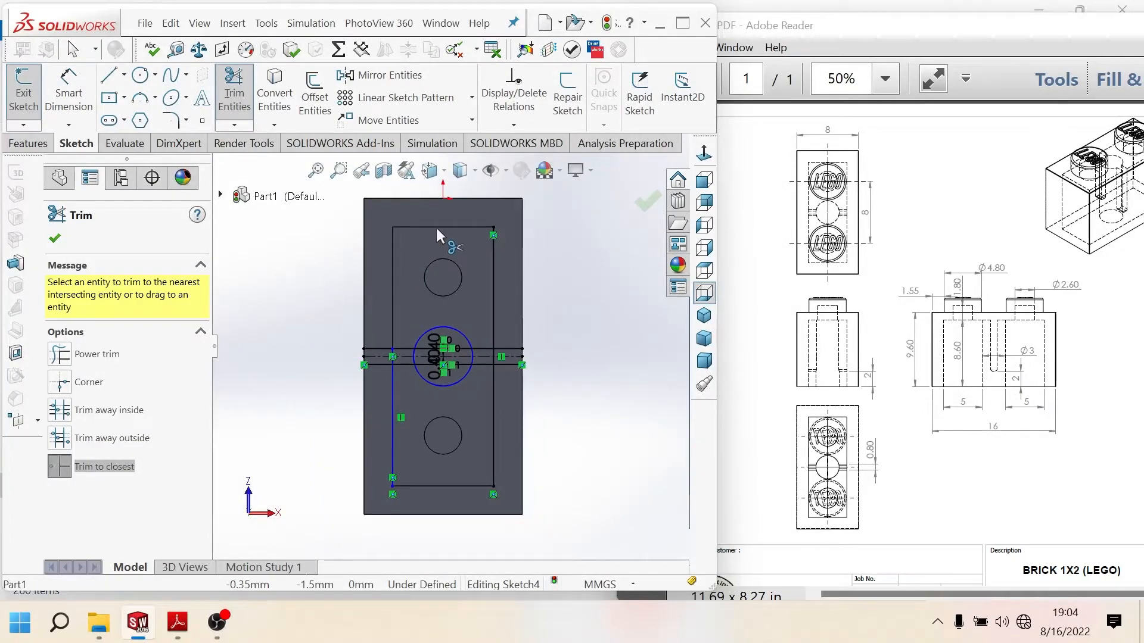
click(493, 262)
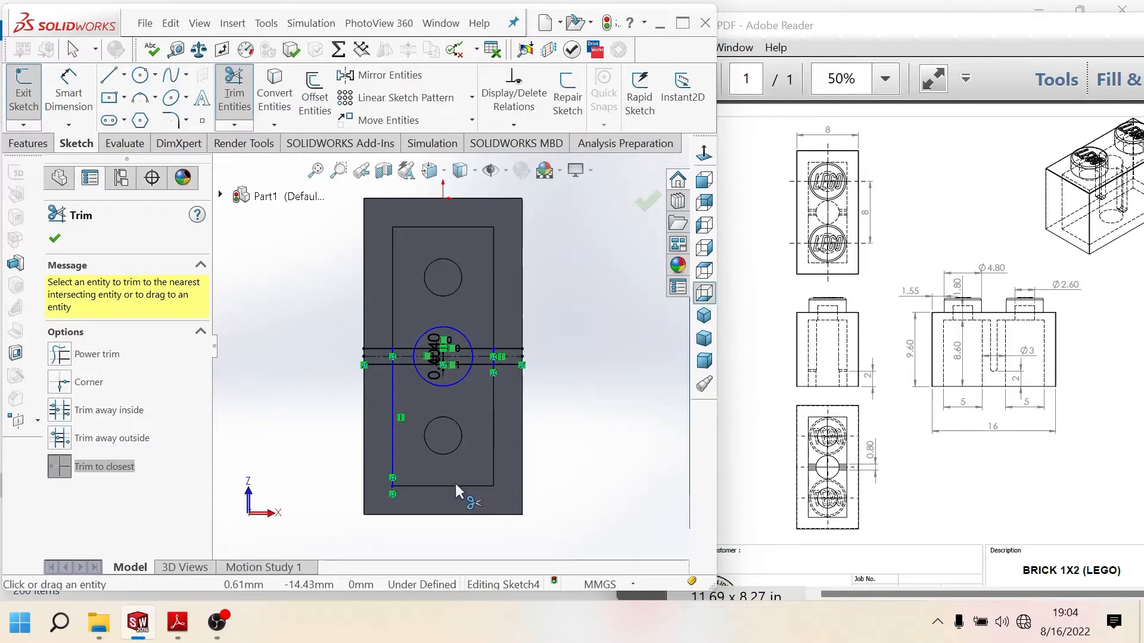
scroll(420, 348, up, 3)
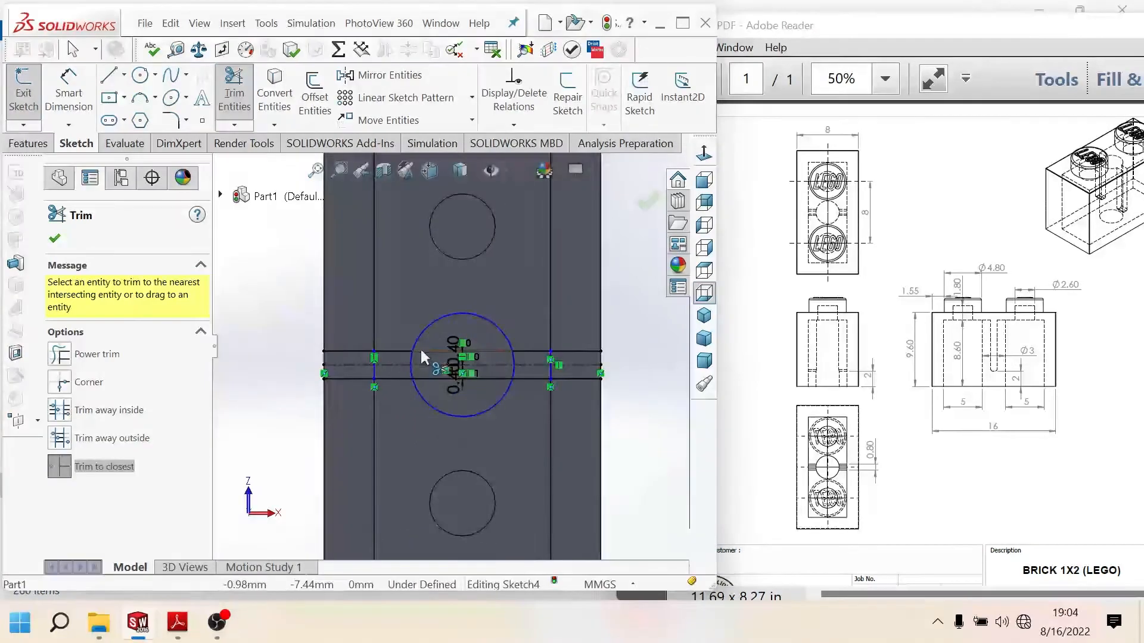
Step: Trim the offset lines and the centerline where they extend past the cavity walls on both sides, accepting removal of the midpoint relation
scroll(420, 348, up, 1)
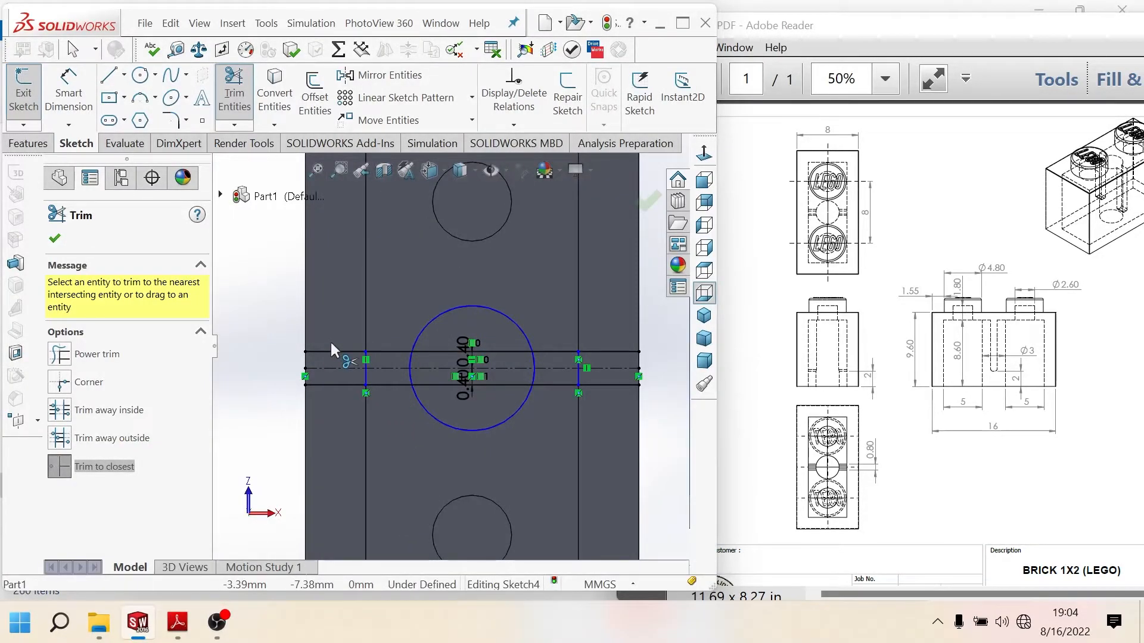
scroll(330, 341, up, 1)
click(321, 354)
click(340, 374)
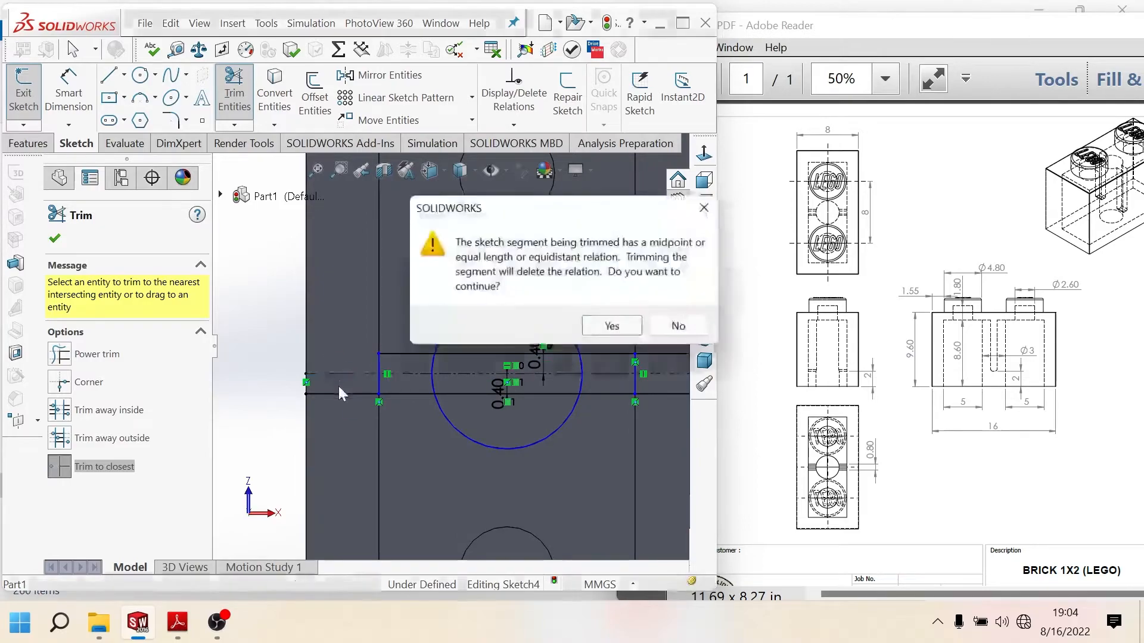
key(Return)
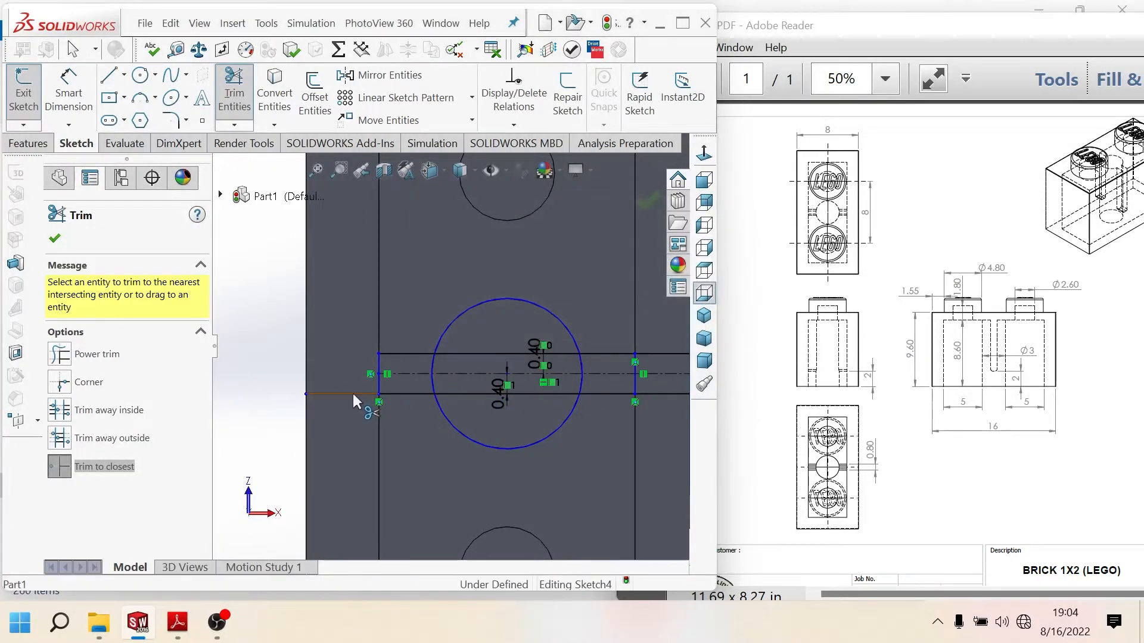
click(355, 393)
click(596, 354)
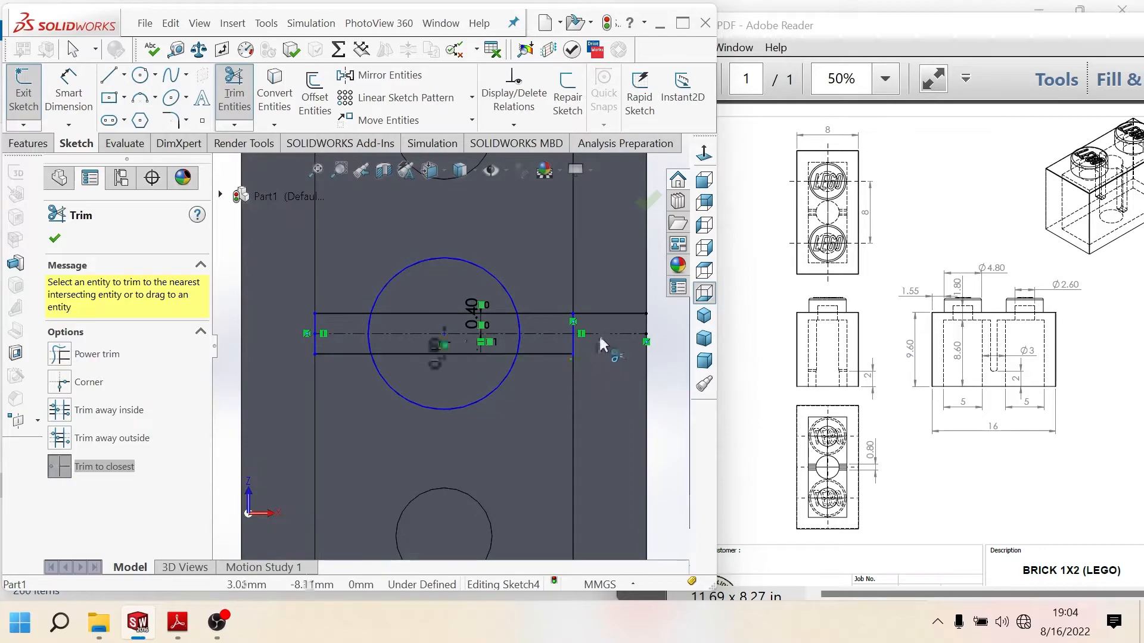
click(599, 334)
click(603, 314)
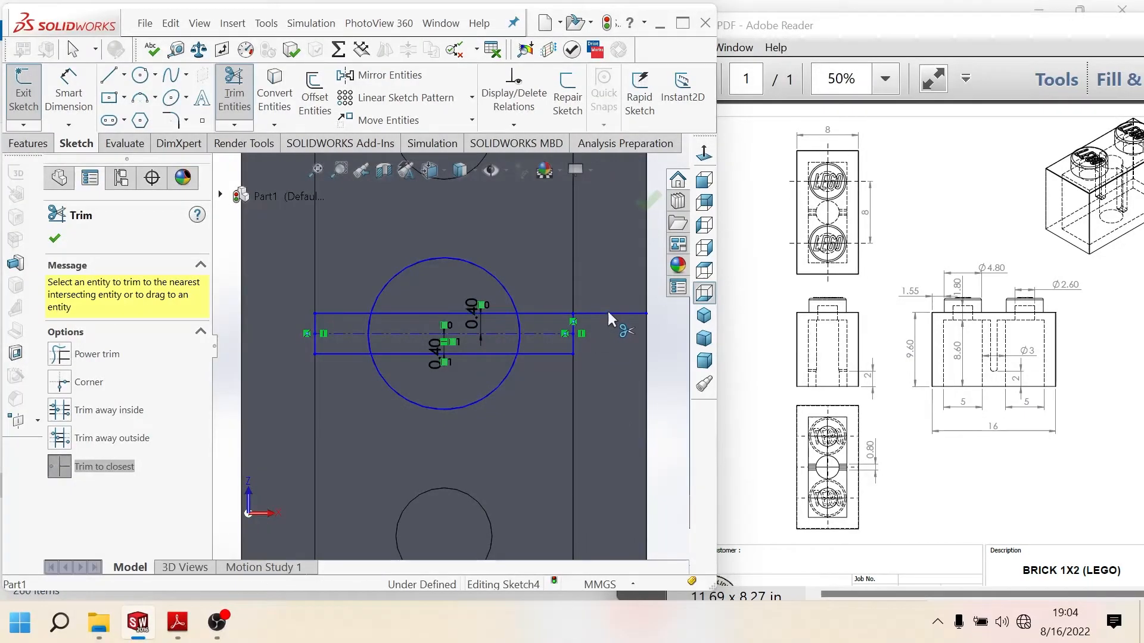
Step: Trim away the centerline, the offset lines inside the circle and the circle's large arcs, leaving two closed rib profiles beside the post
click(539, 330)
click(336, 333)
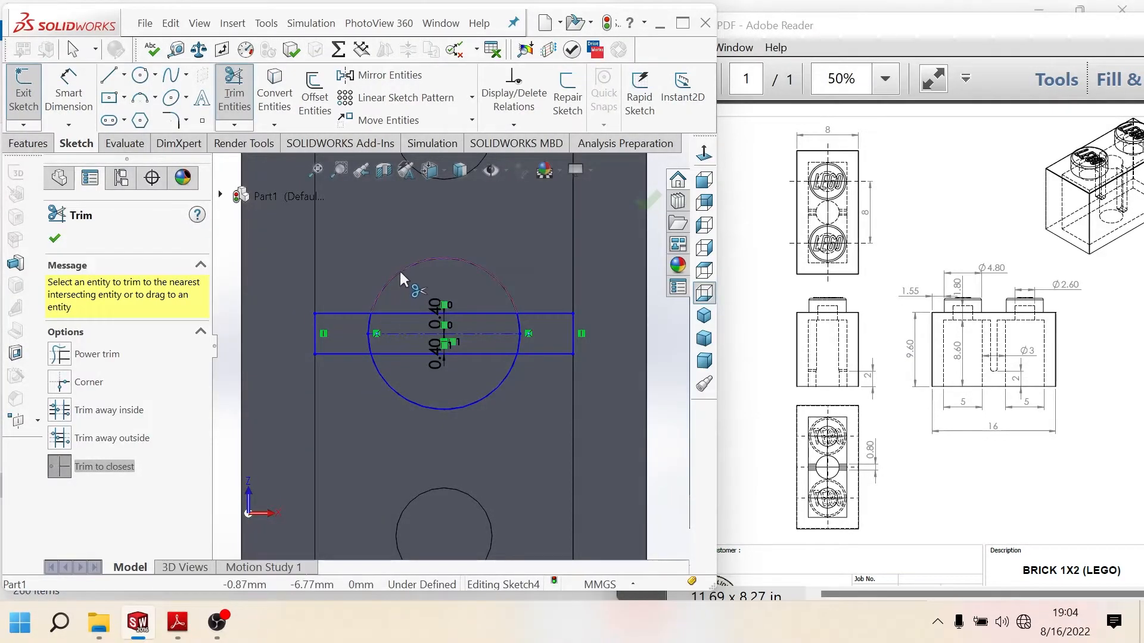
click(495, 313)
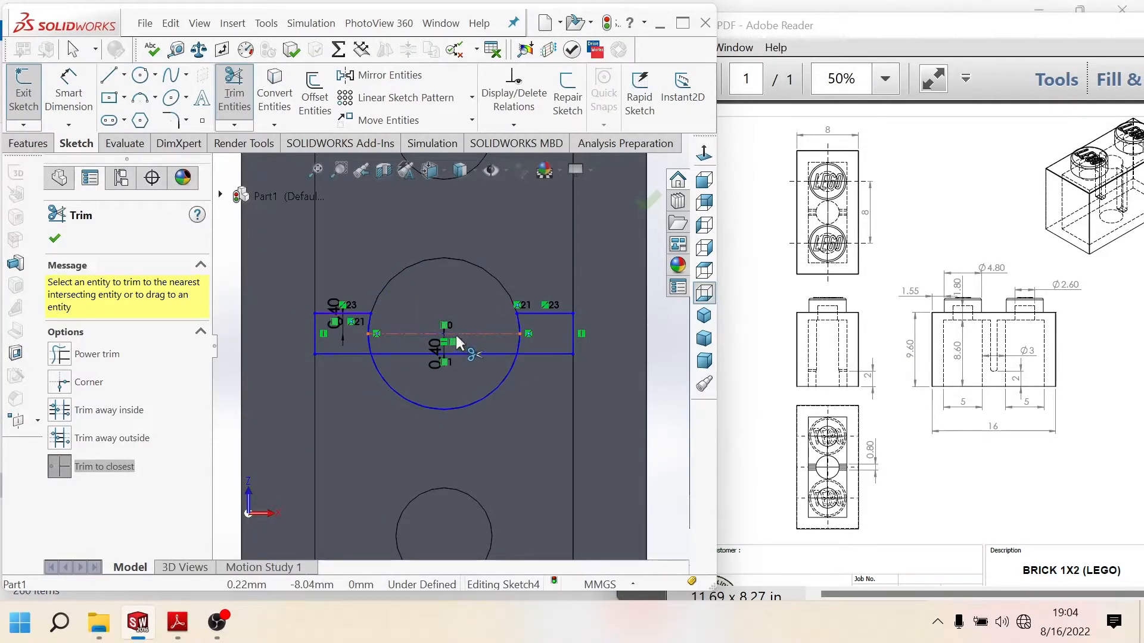
click(456, 334)
click(461, 353)
click(497, 383)
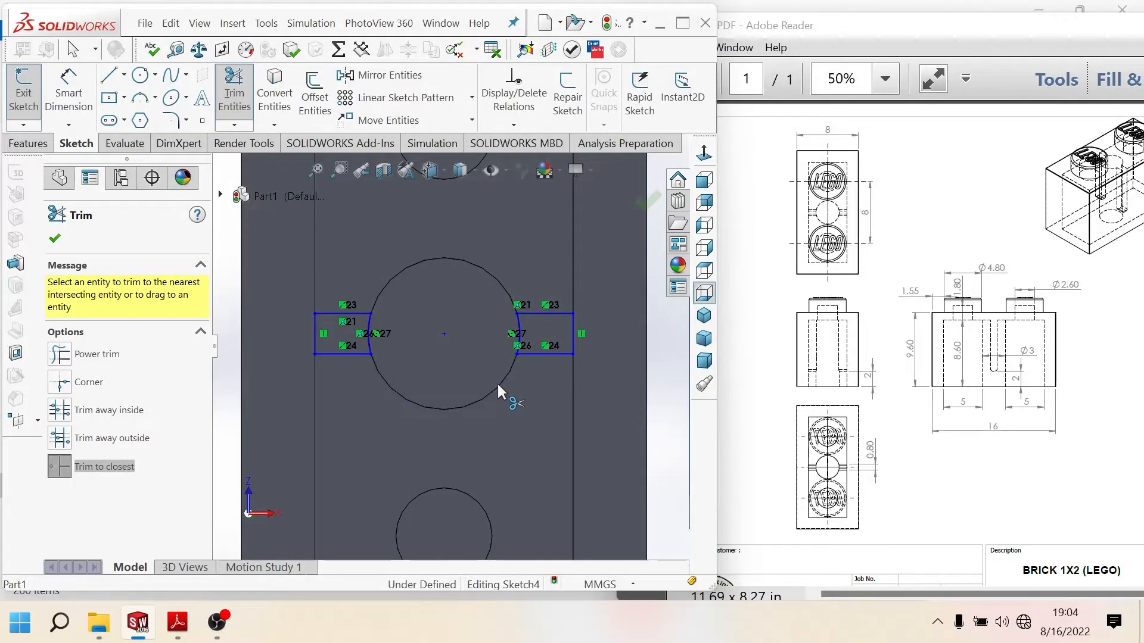
scroll(407, 371, up, 2)
click(54, 240)
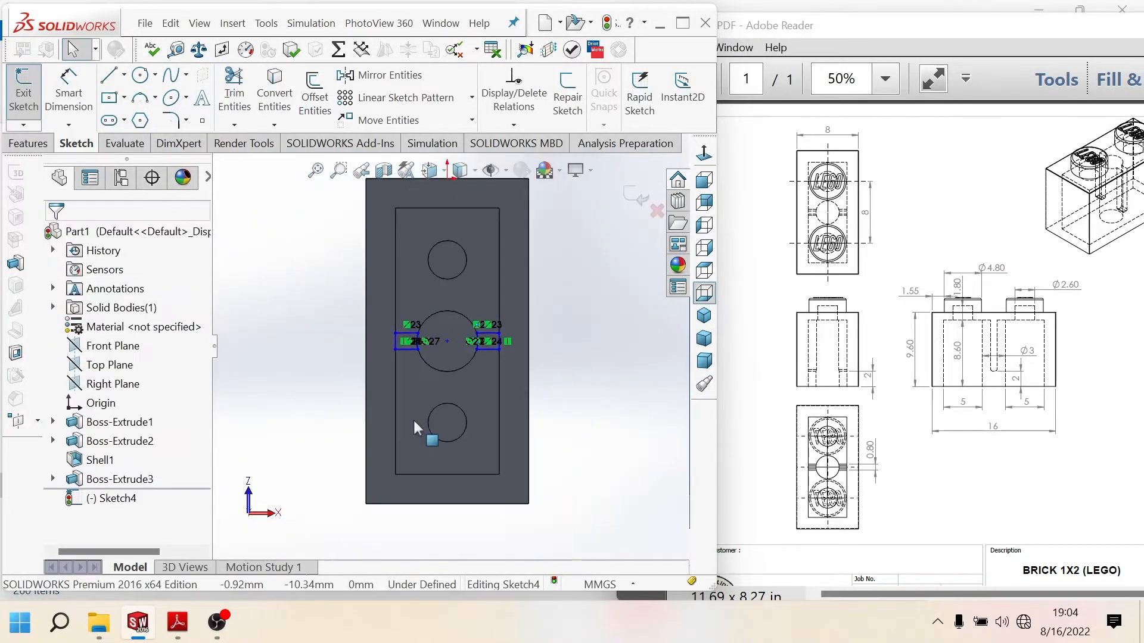
Step: Measure the distance between the cavity's inner floor and the brick's open rim face
middle_drag(413, 418, 396, 438)
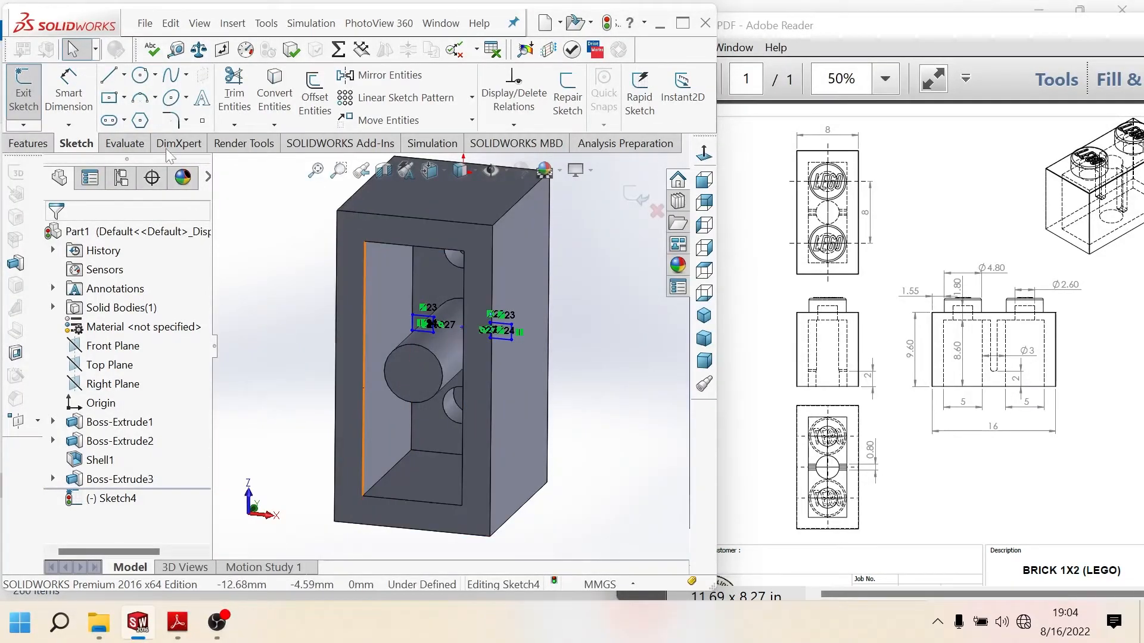
click(176, 49)
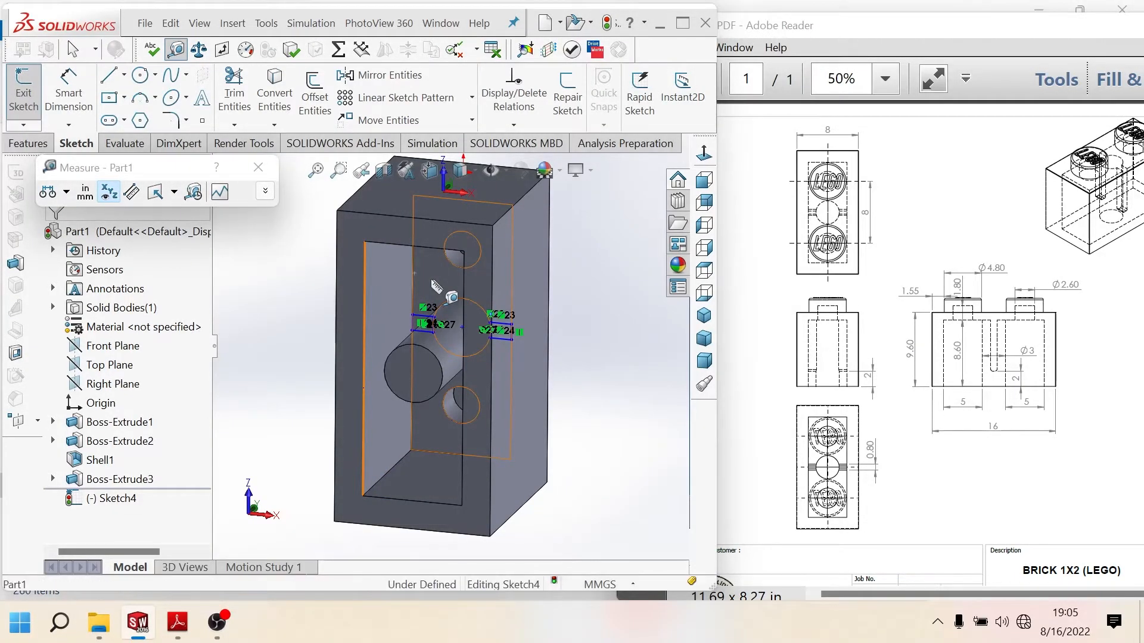
click(430, 280)
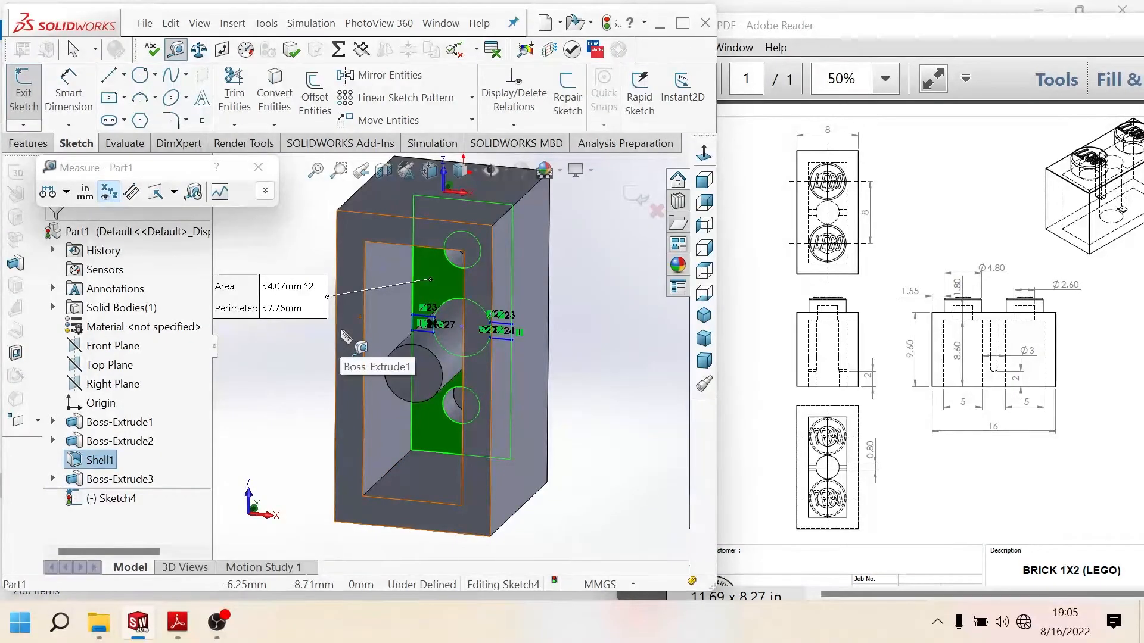
click(344, 334)
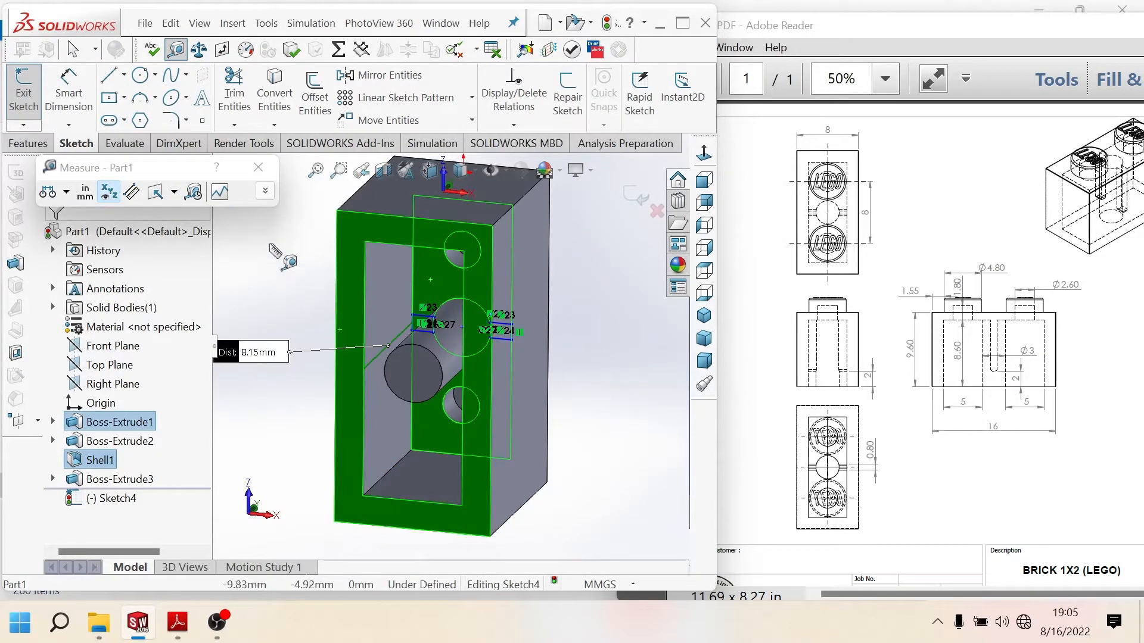
click(258, 168)
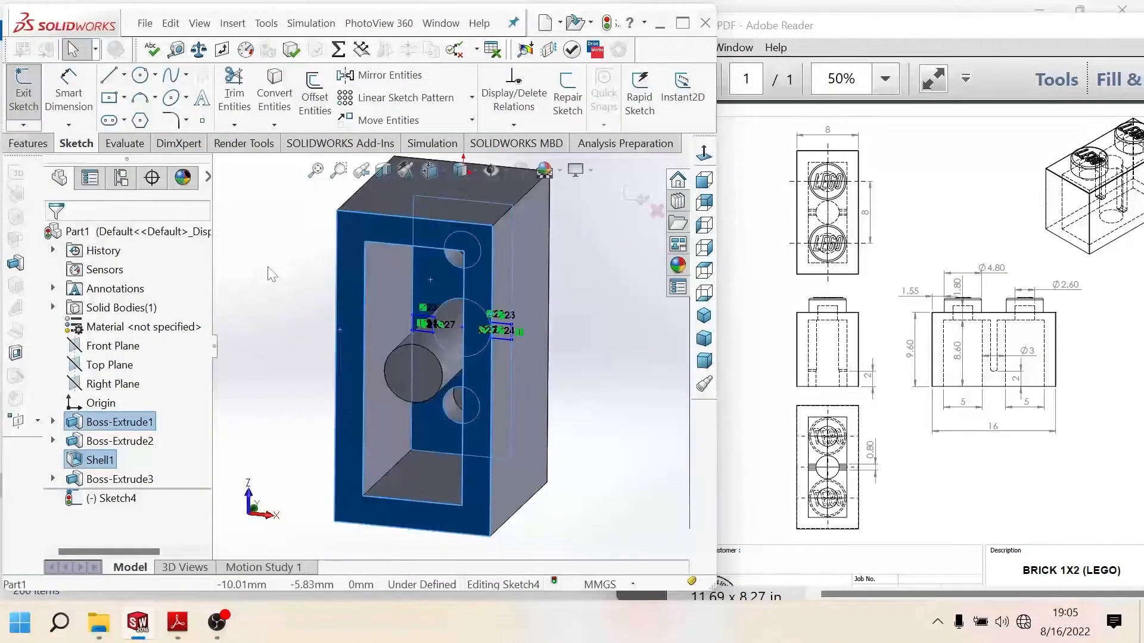
click(261, 291)
click(43, 146)
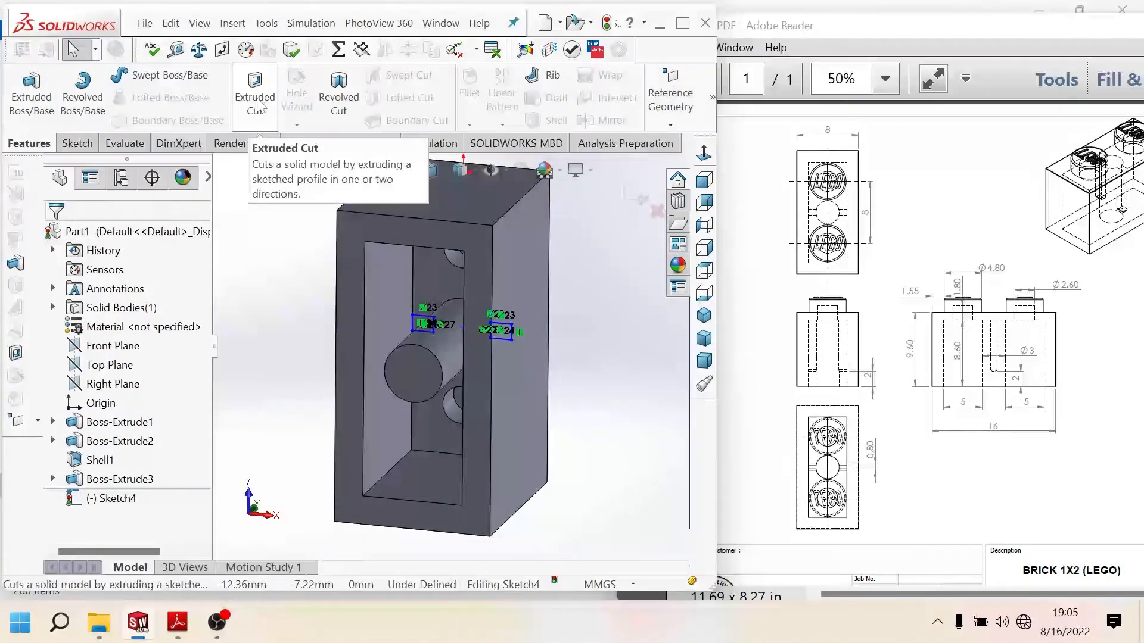
click(31, 92)
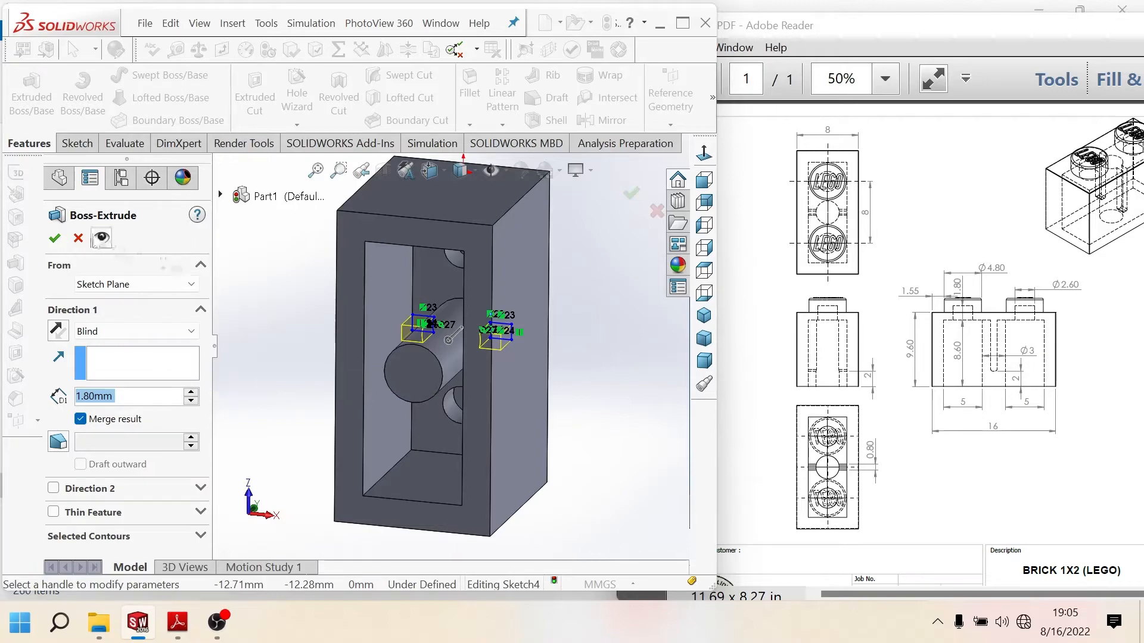
click(78, 237)
Step: Measure the cavity depth again, from its inner floor to the rim face
click(176, 50)
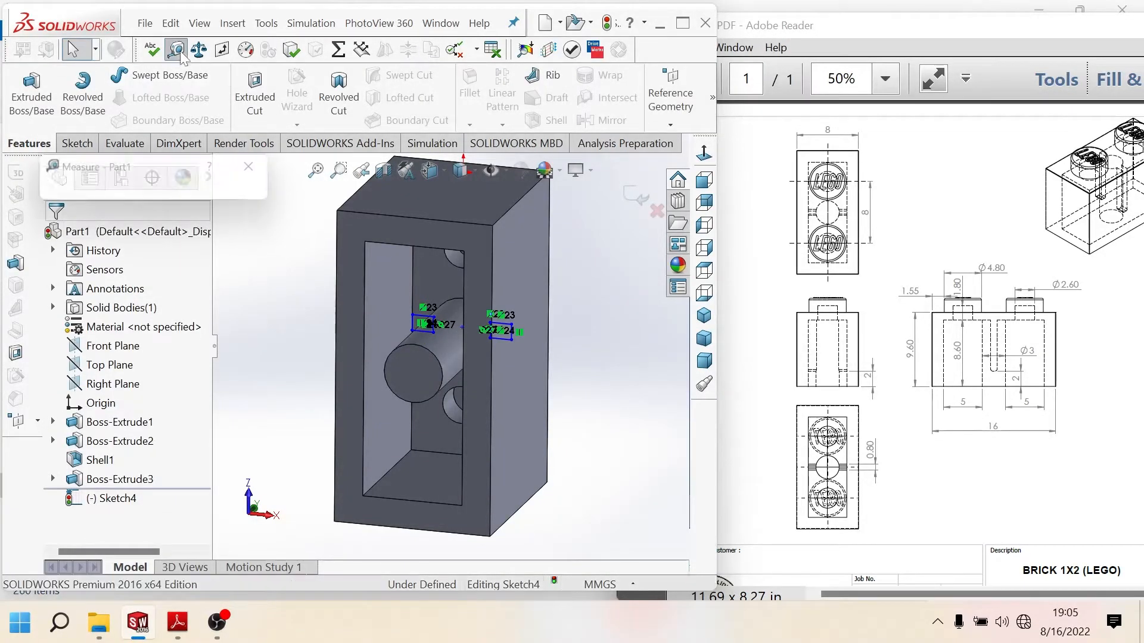
click(440, 280)
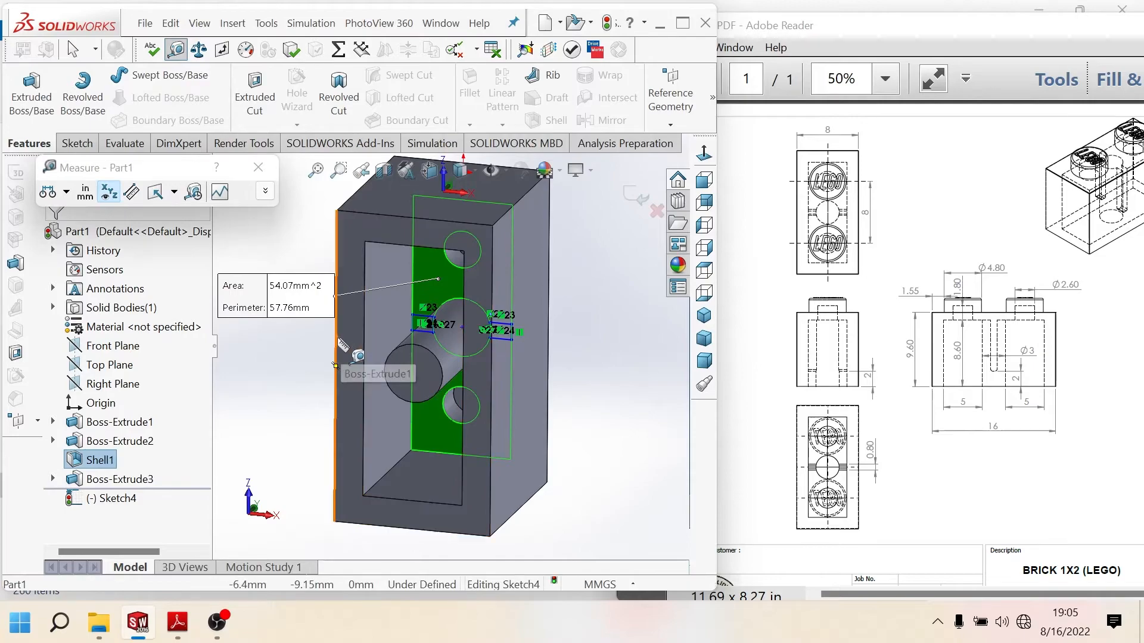
click(349, 355)
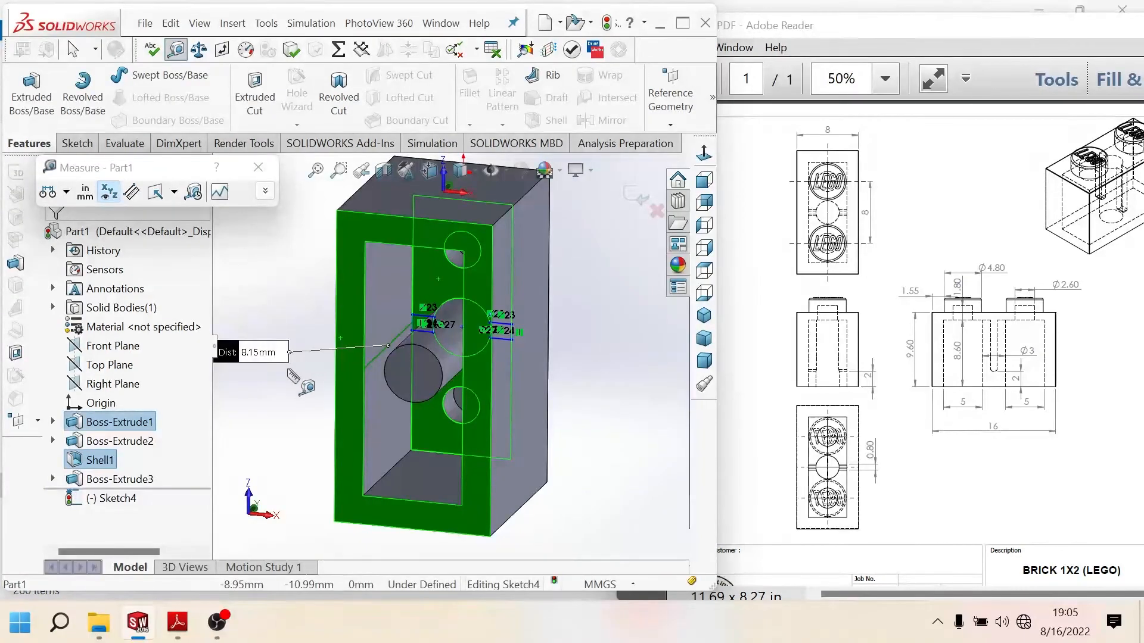
click(258, 168)
Step: Extrude the two rib profiles toward the cavity opening to a blind depth of 8.15-2 mm, merged with the brick
click(32, 89)
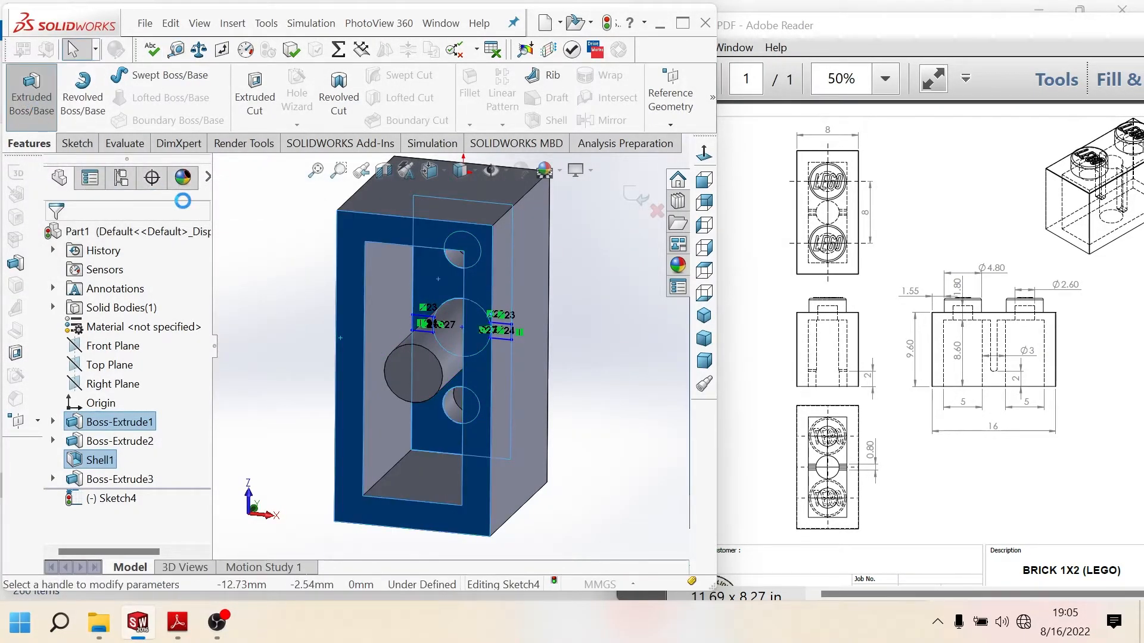
text(8.15)
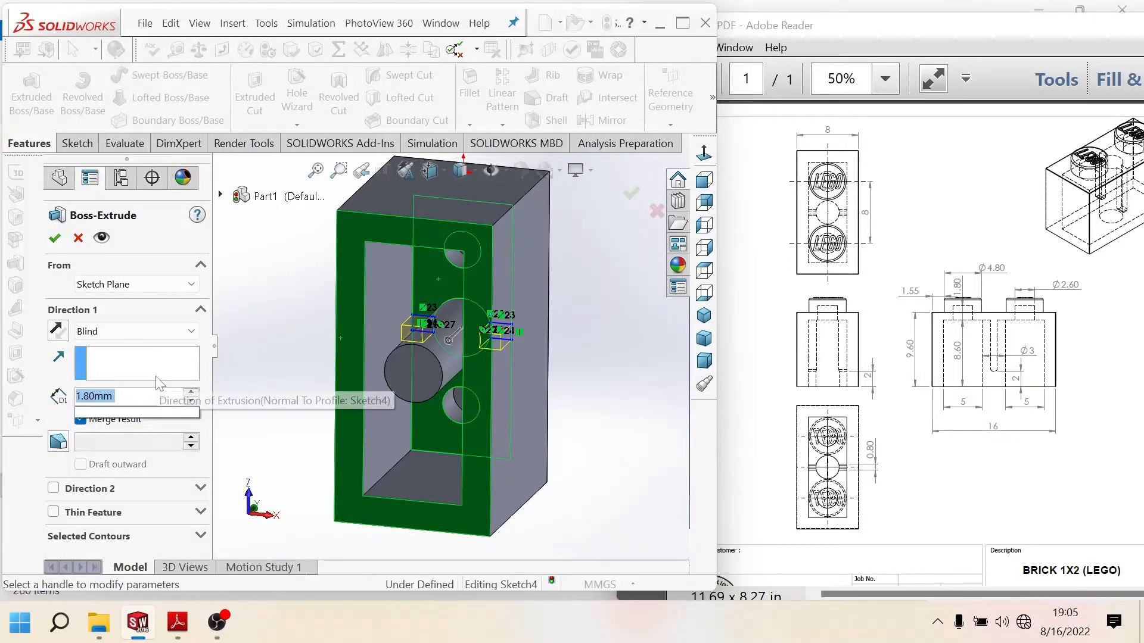
text(-)
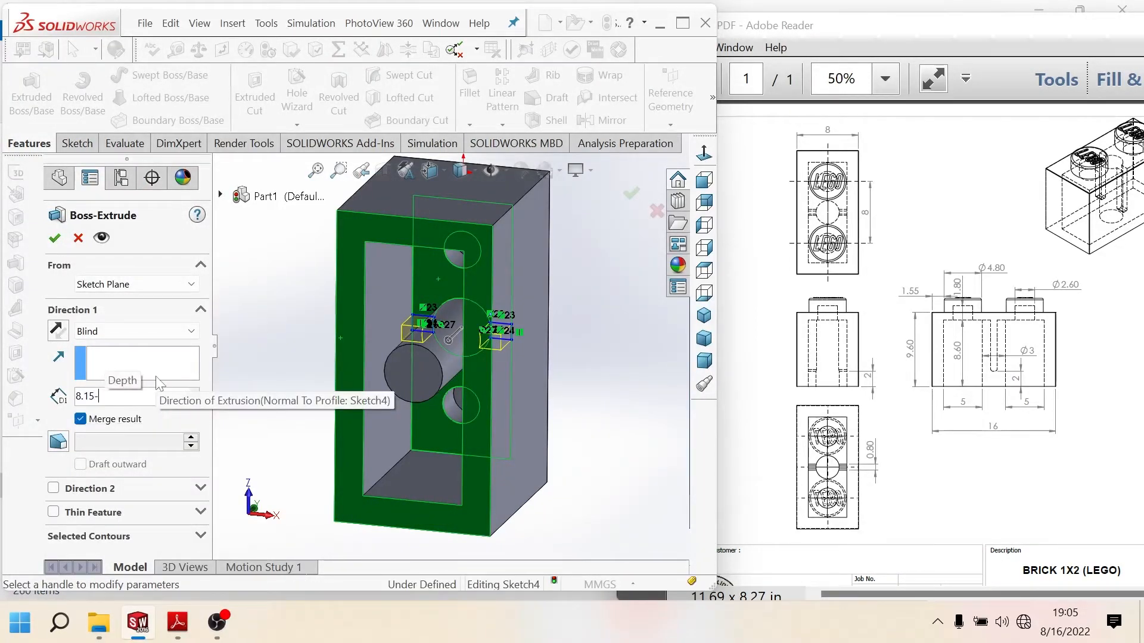
text(2)
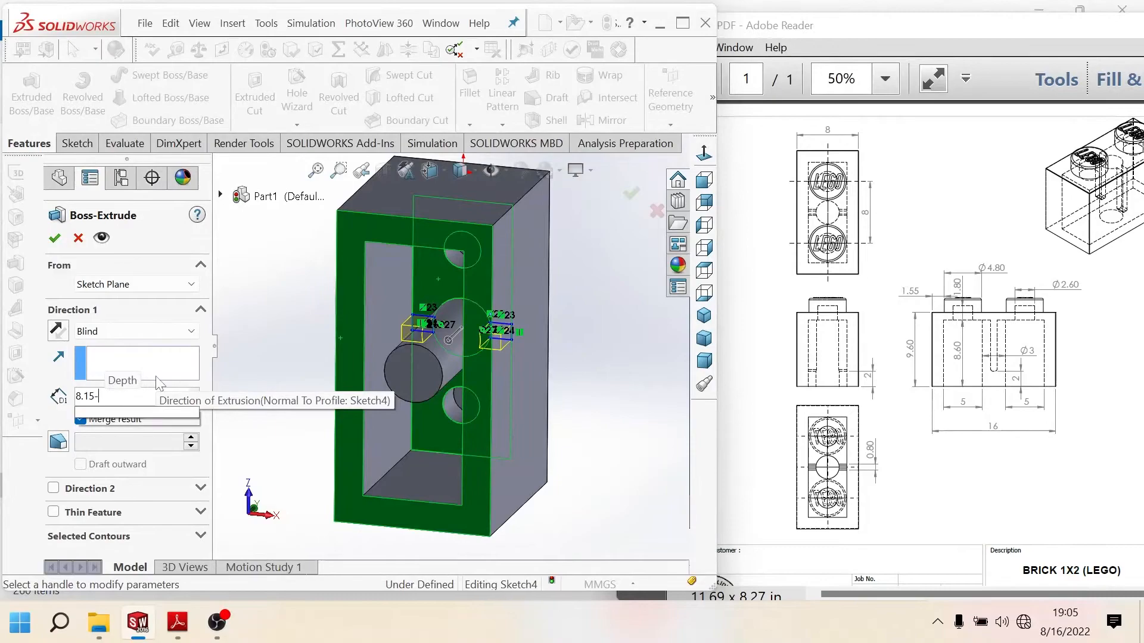
key(Return)
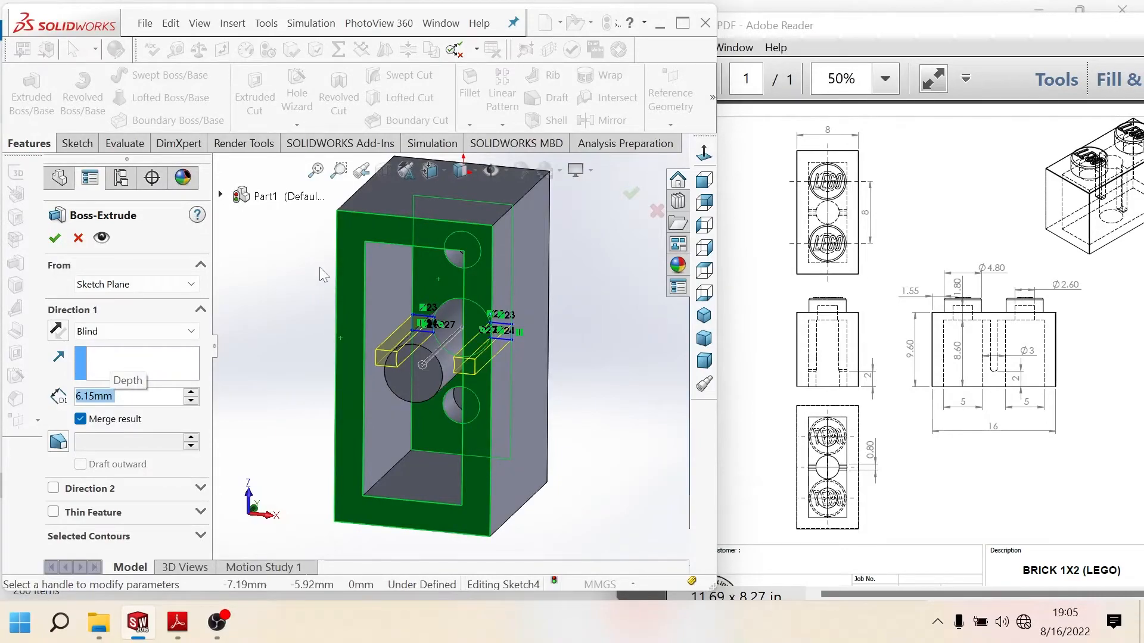
click(54, 238)
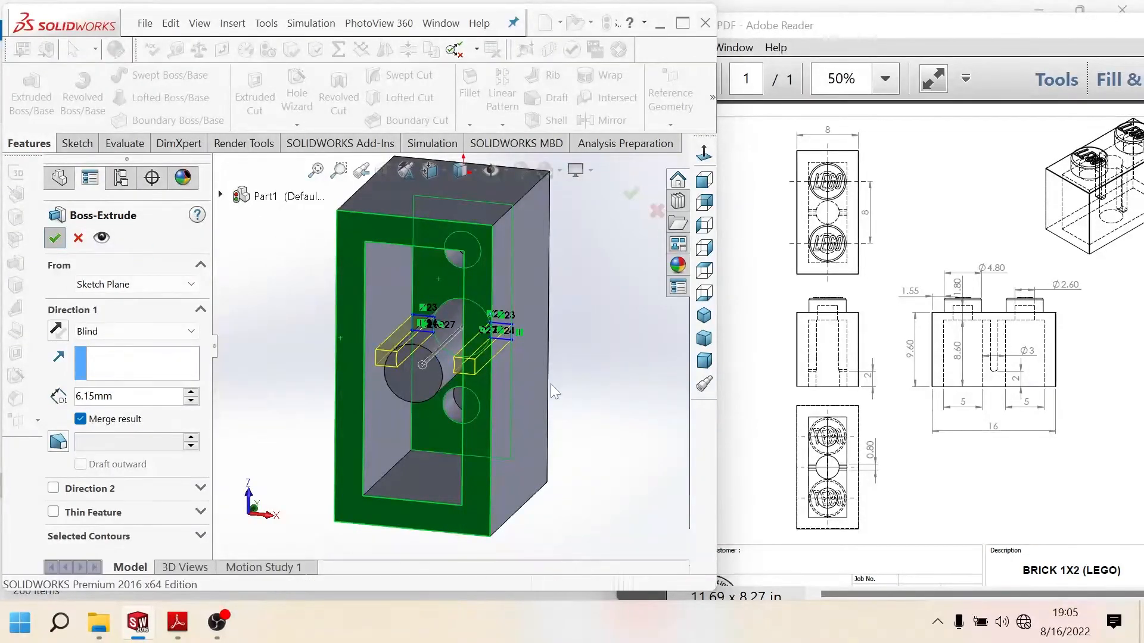
Step: Examine the ribs joining the post to the cavity walls from several angles on the underside of the brick
middle_drag(464, 360, 448, 381)
scroll(449, 350, down, 6)
scroll(450, 368, up, 3)
scroll(454, 351, up, 2)
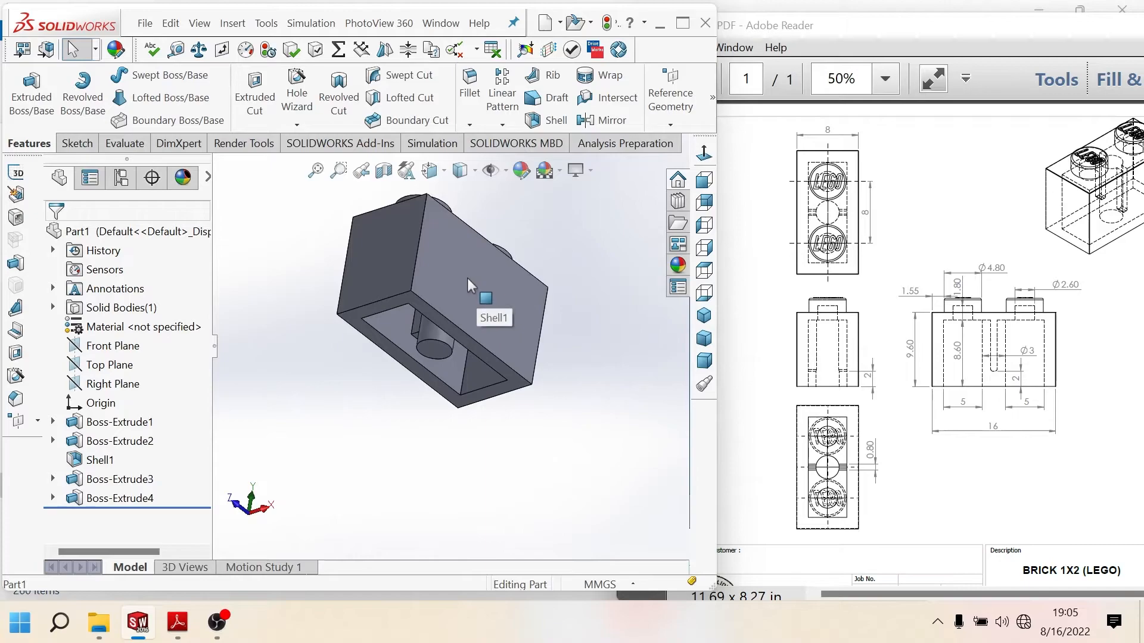
scroll(467, 279, down, 4)
middle_drag(467, 280, 498, 270)
scroll(464, 326, up, 3)
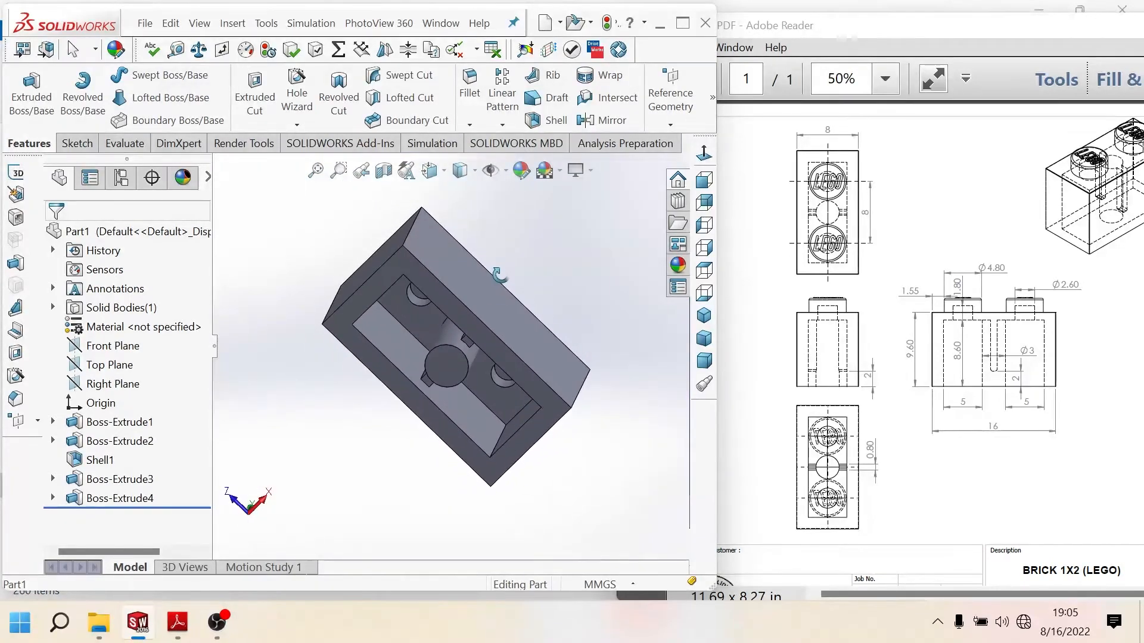
scroll(451, 357, down, 4)
middle_drag(450, 358, 472, 345)
scroll(573, 347, up, 3)
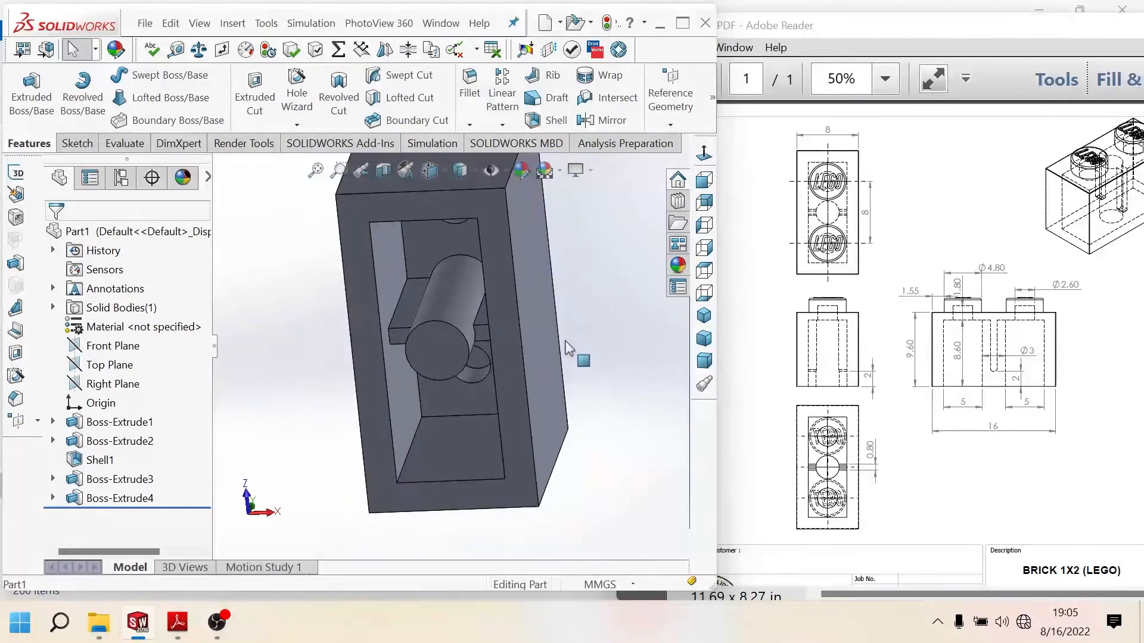
middle_drag(617, 364, 559, 357)
Step: Display the part with hidden lines visible and view the brick's narrow end face straight on to check the ribs
click(470, 169)
click(463, 269)
click(451, 335)
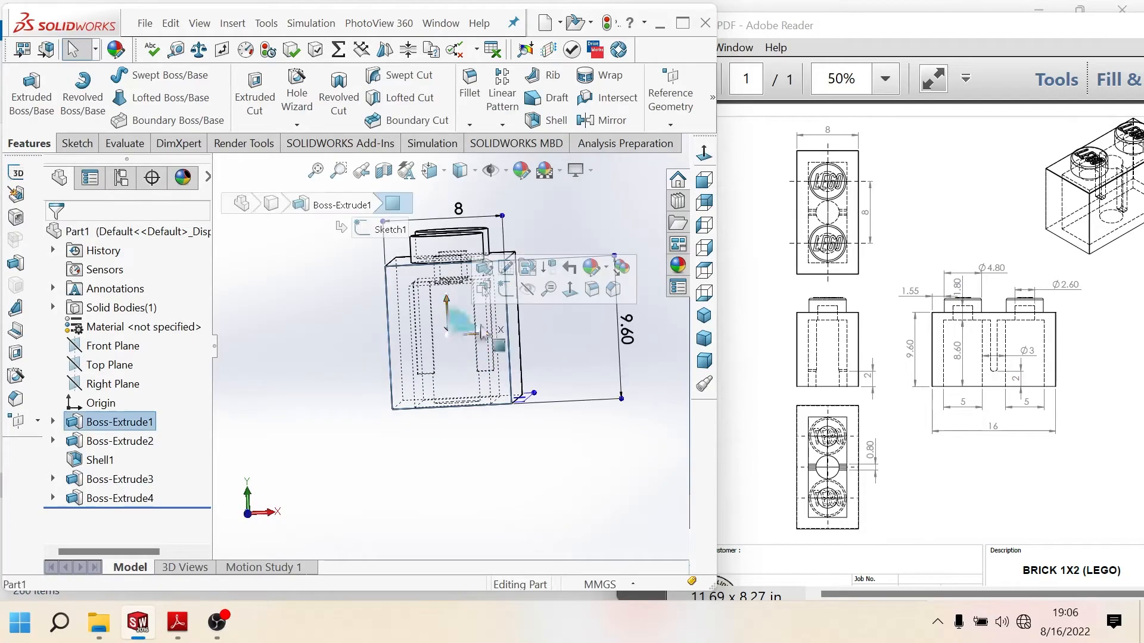
click(570, 291)
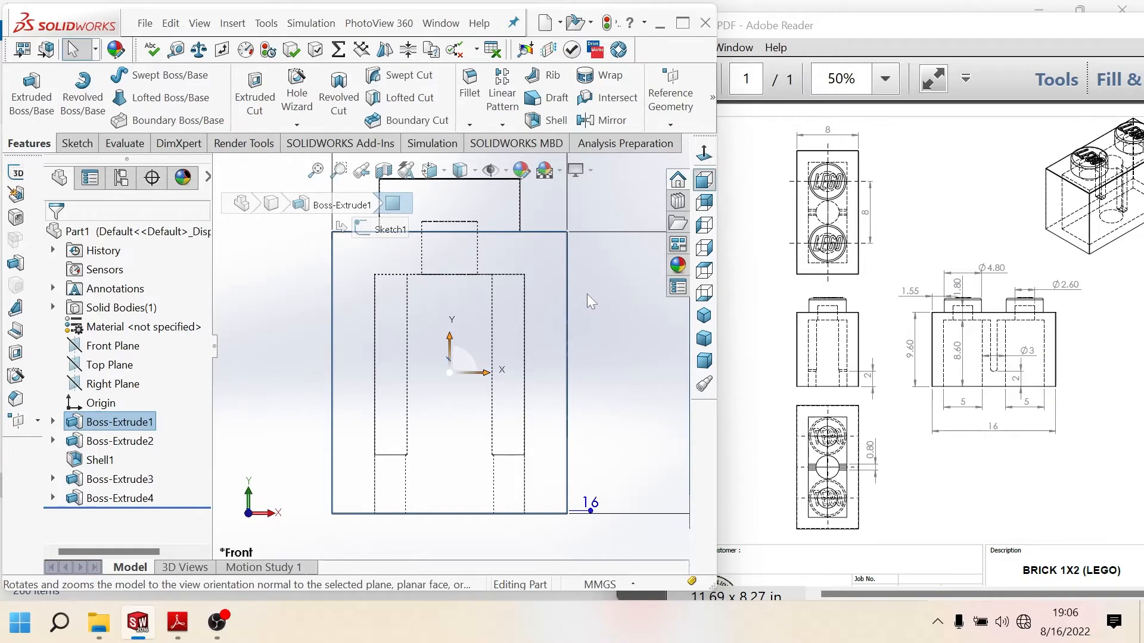
scroll(588, 294, up, 1)
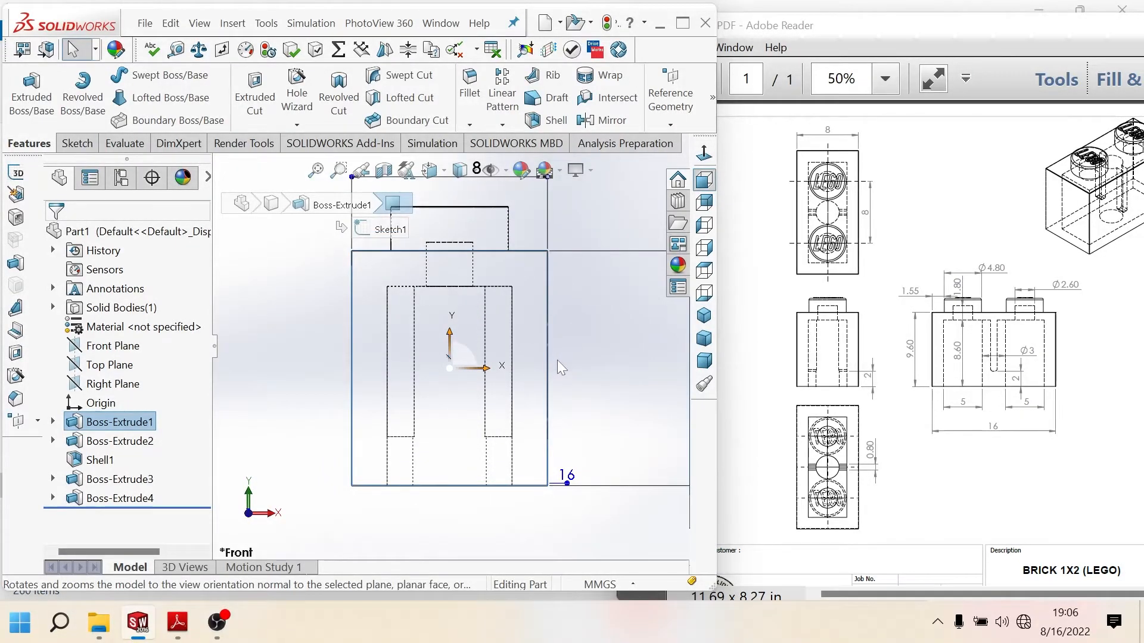
Step: View the brick's open underside straight on with hidden lines visible to check the post and ribs against the drawing
middle_drag(560, 366, 525, 310)
click(494, 294)
click(611, 258)
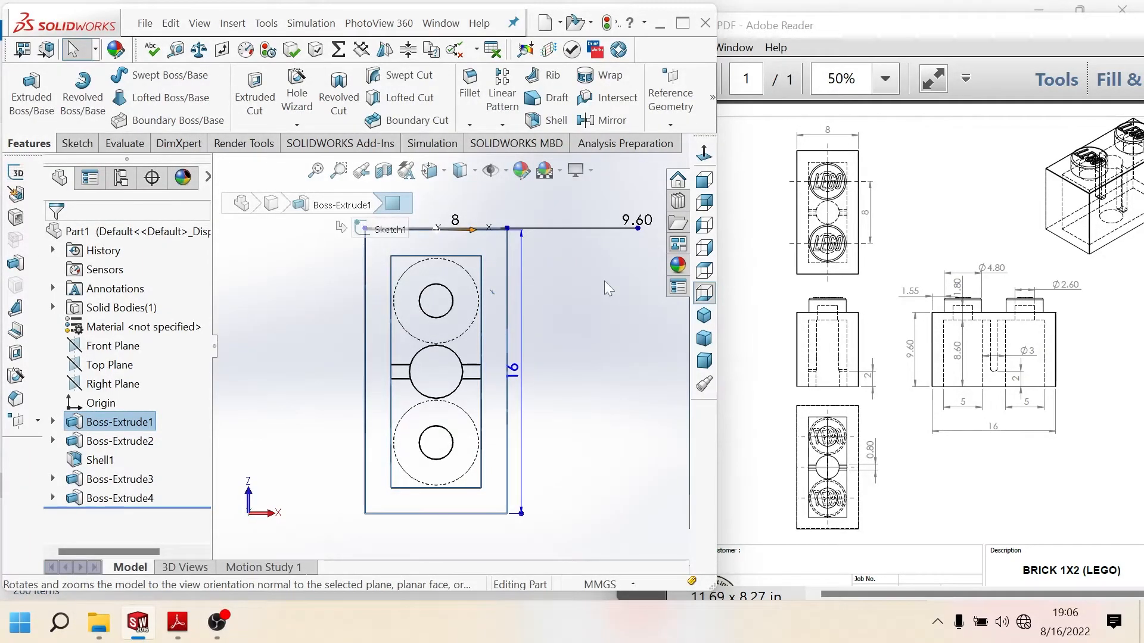
scroll(592, 288, up, 2)
middle_drag(568, 310, 502, 444)
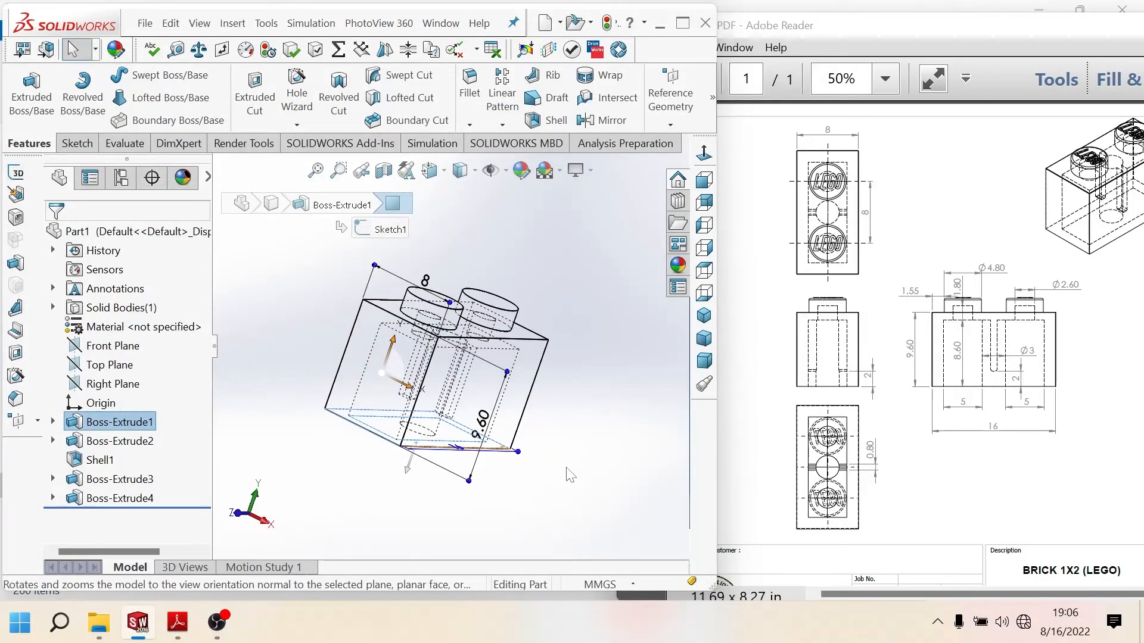
Step: Display the part shaded with edges, turn its studs upward and maximize the modelling window
click(567, 472)
click(472, 172)
click(460, 191)
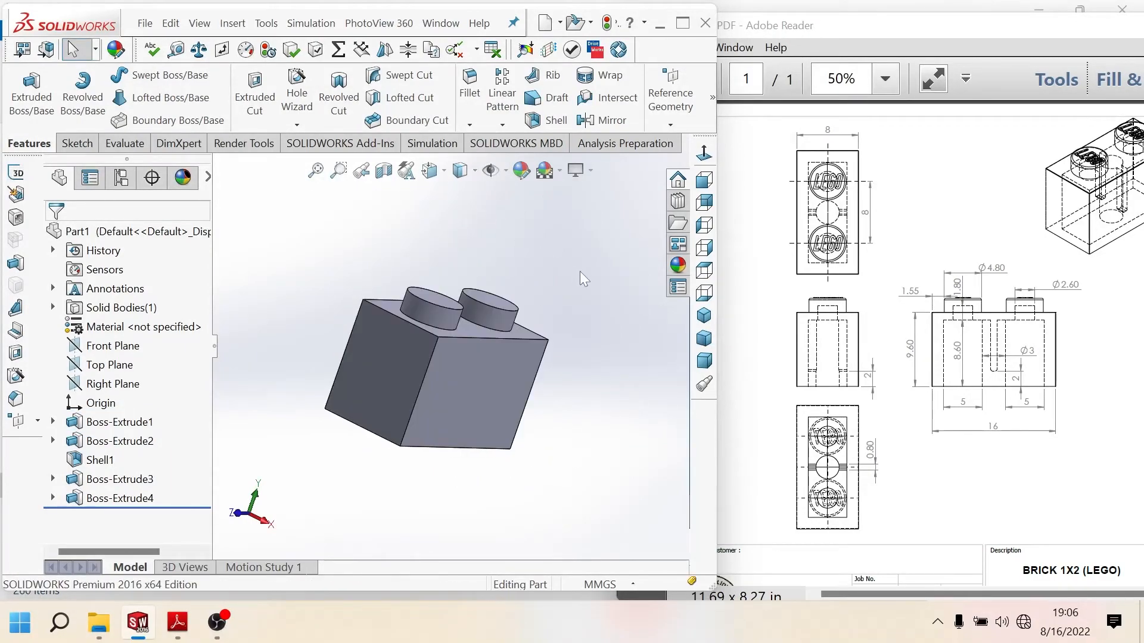
middle_drag(581, 270, 485, 393)
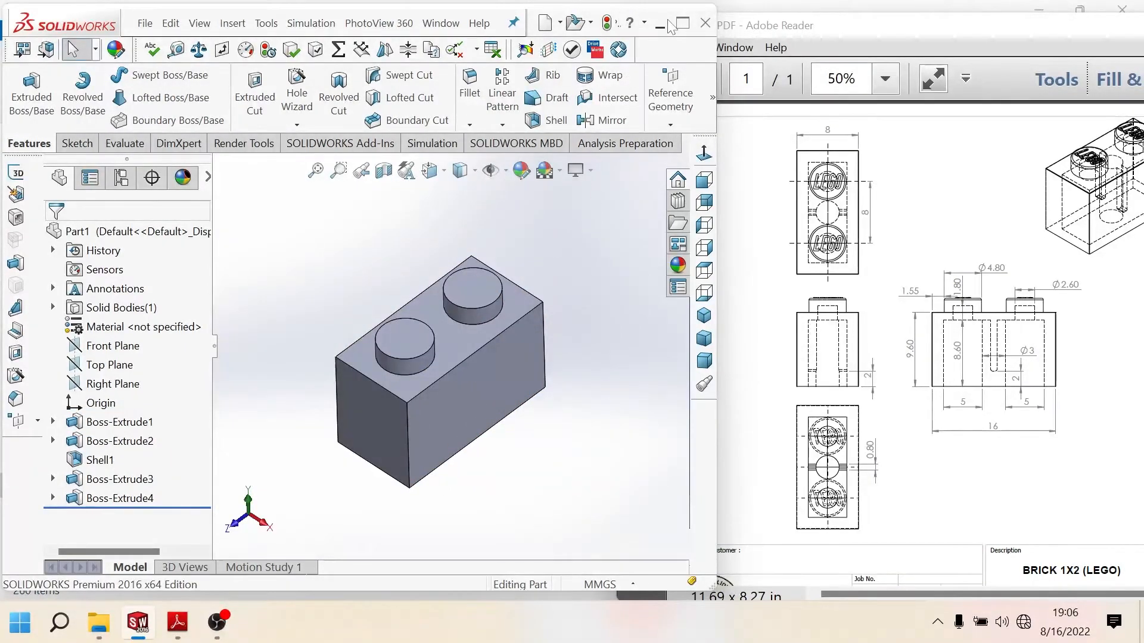
click(683, 23)
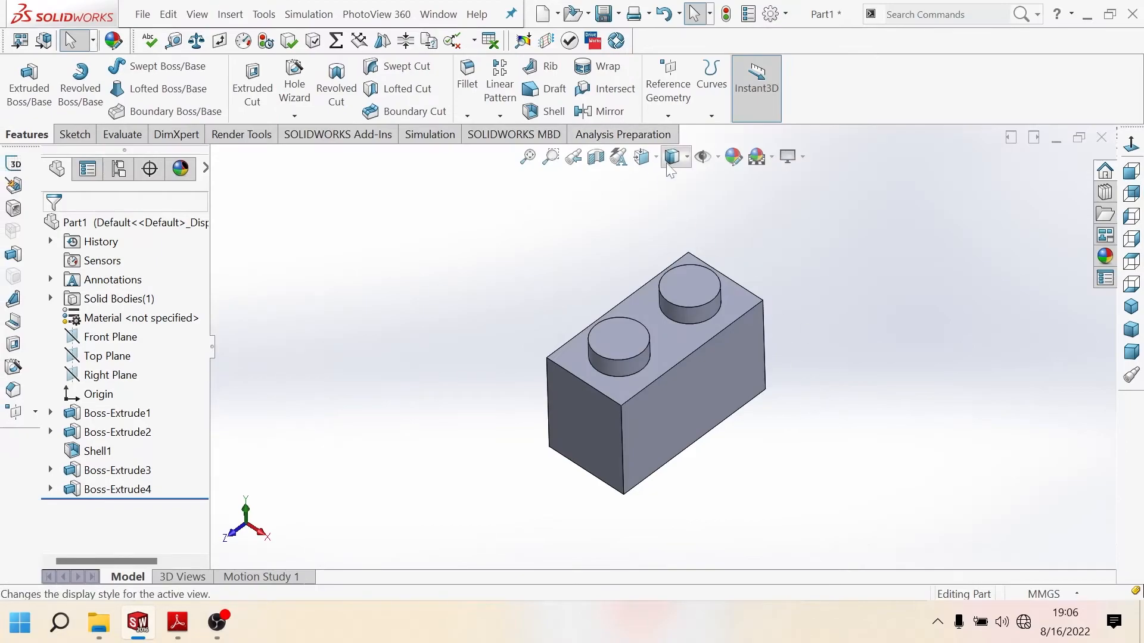
Step: Save the part as "Brick 1x2 (Lego)" in the same folder as the Brick 1x1 (Lego) part
click(604, 13)
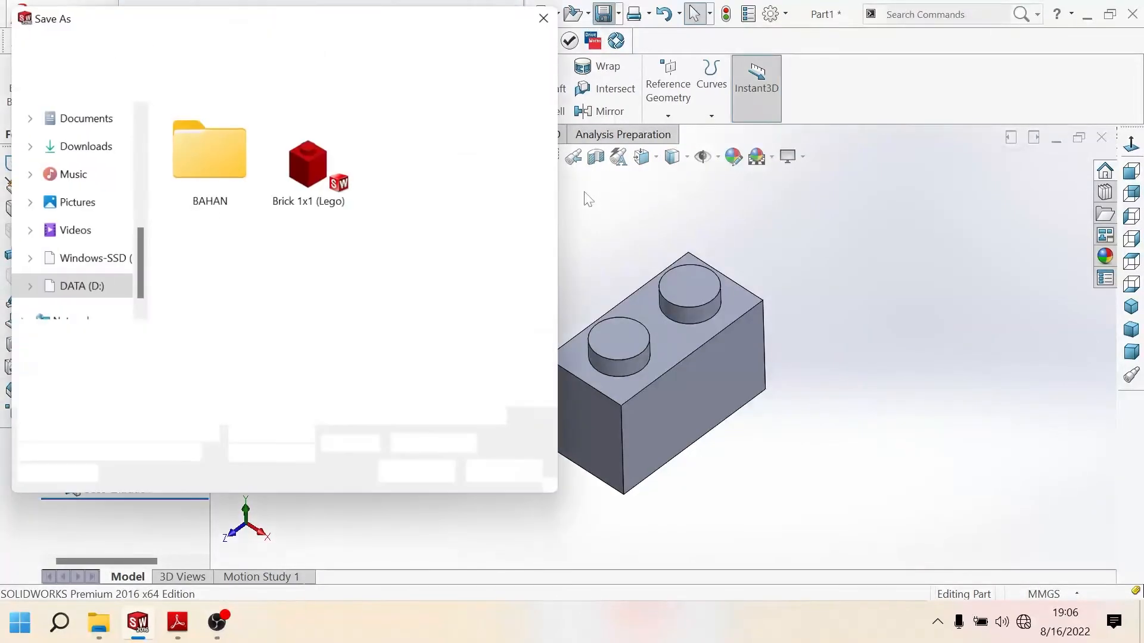
click(310, 170)
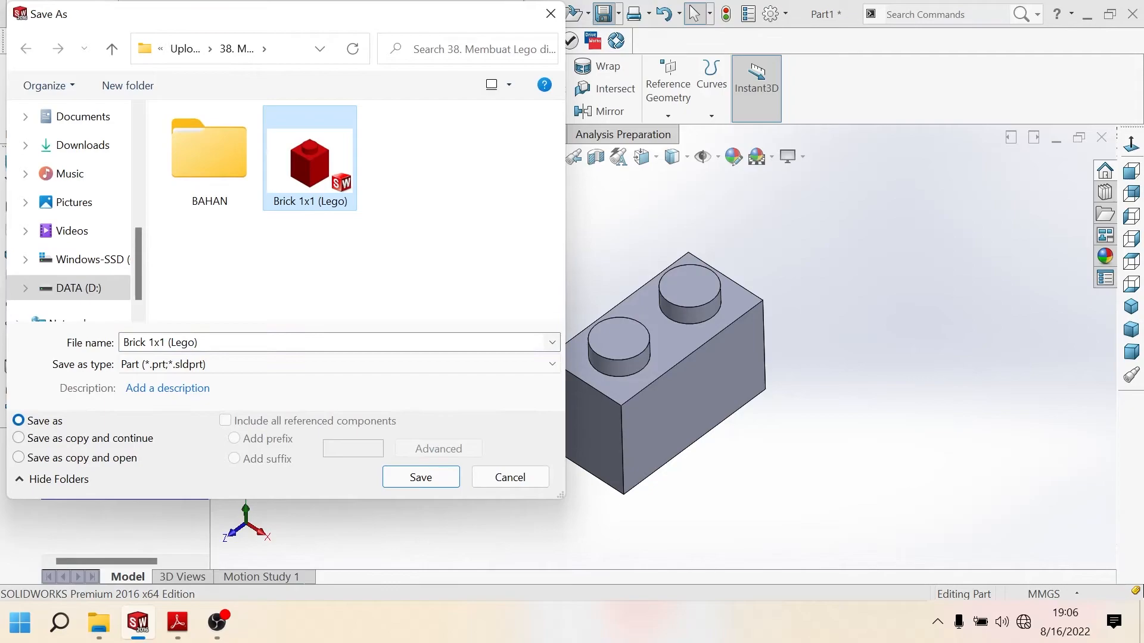
click(250, 342)
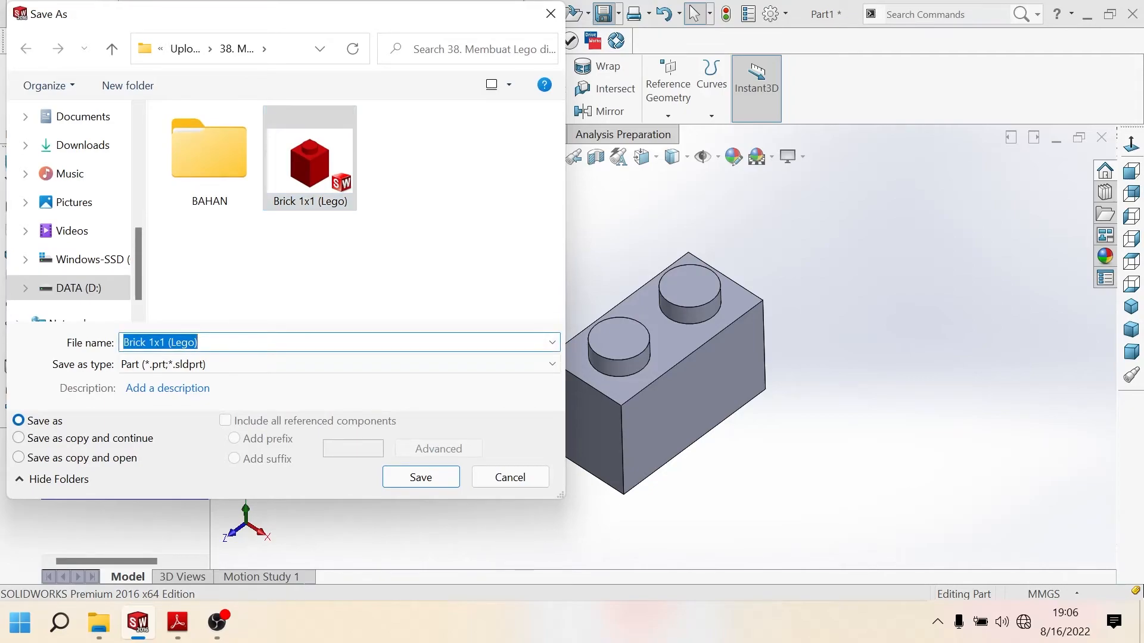
click(166, 342)
key(BackSpace)
text(2)
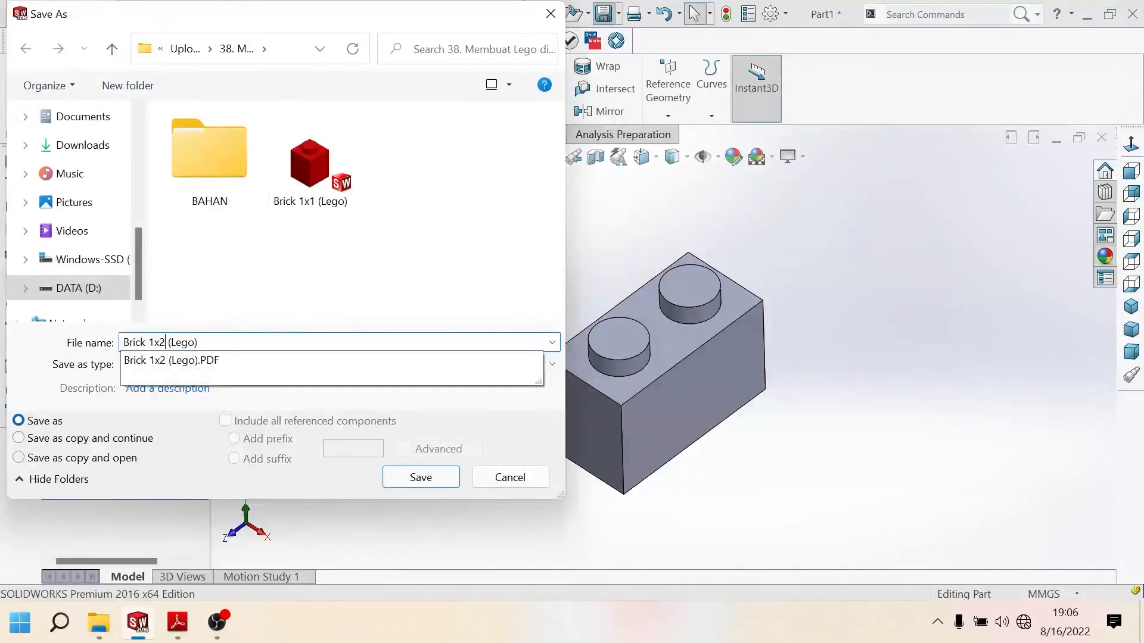
click(441, 477)
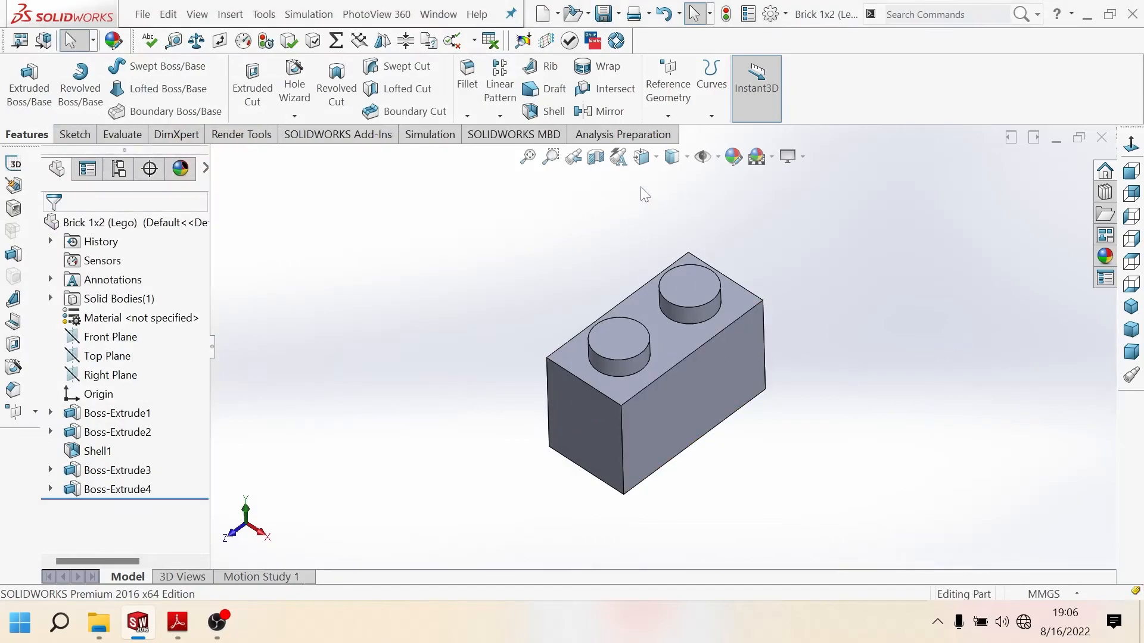
Step: Orient the brick to the standard isometric view
click(641, 156)
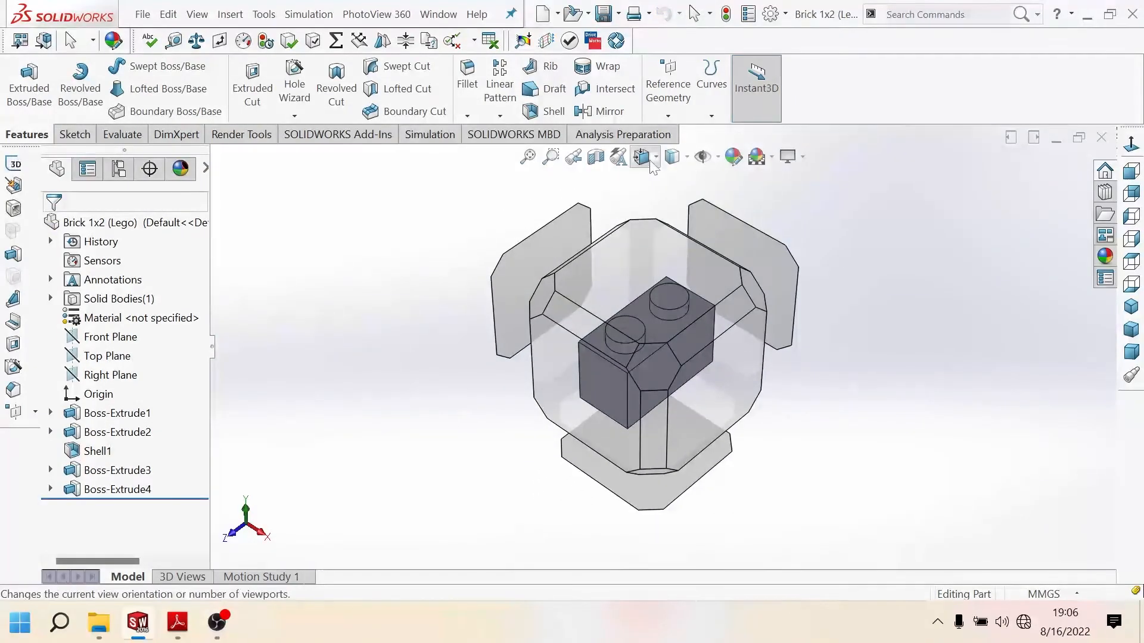
click(655, 158)
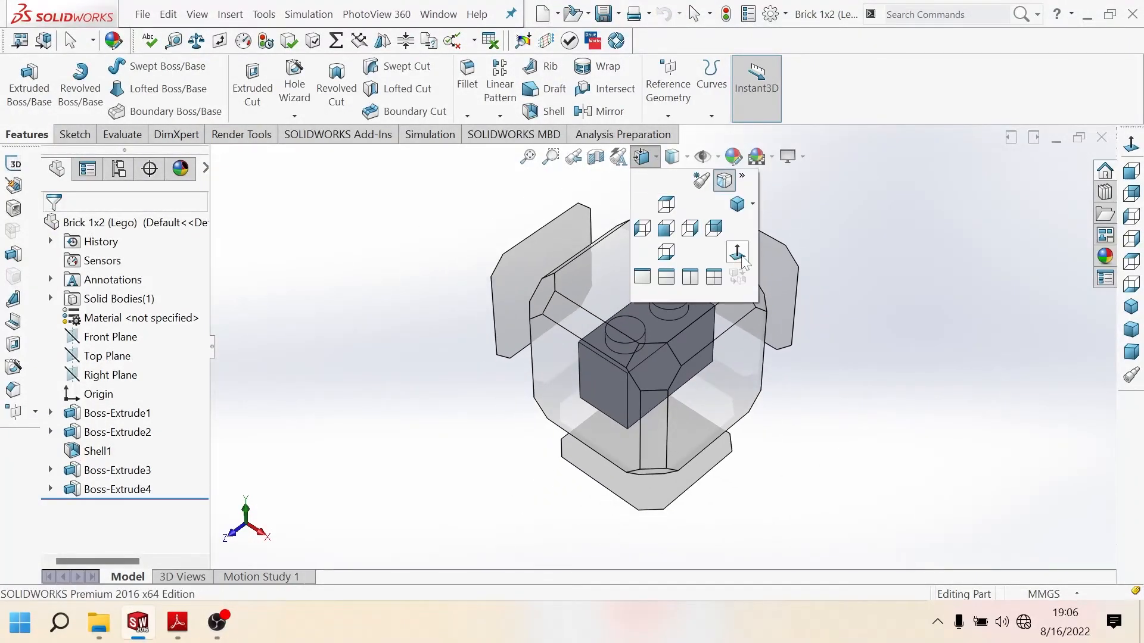
click(737, 205)
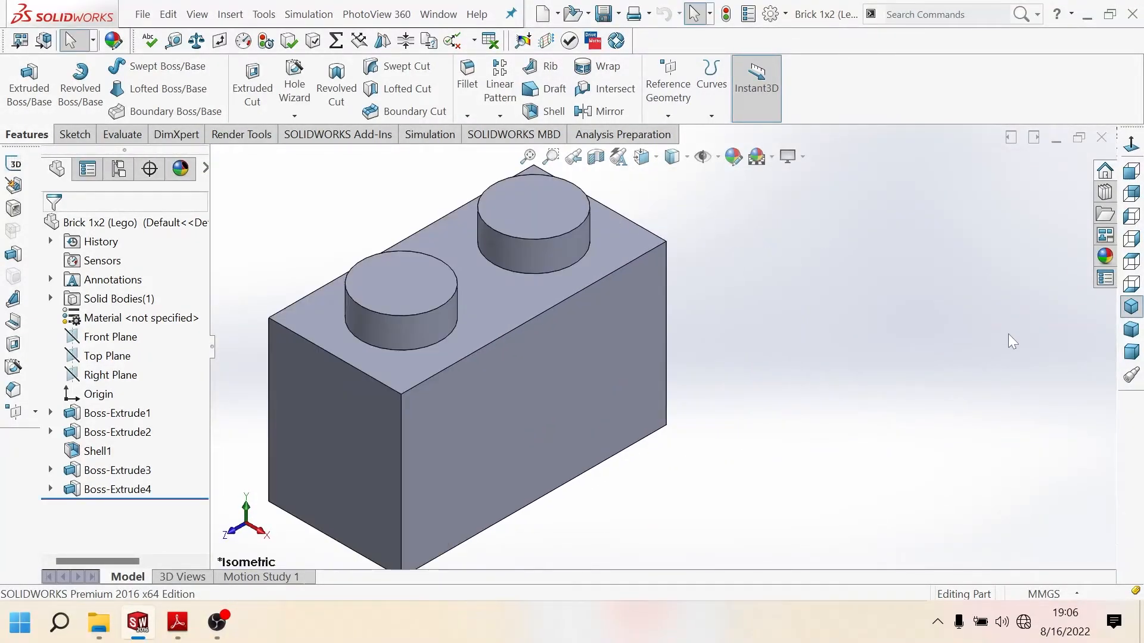
Step: Apply a green color from the standard swatches to the entire Brick 1x2 (Lego) part
right_click(108, 225)
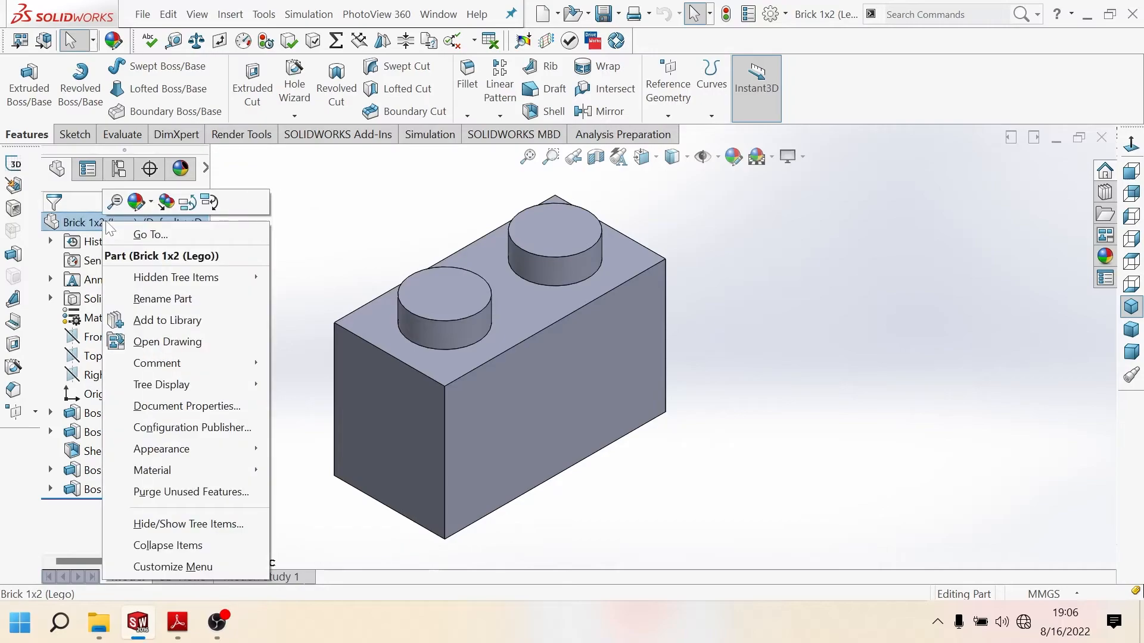
click(151, 204)
click(156, 239)
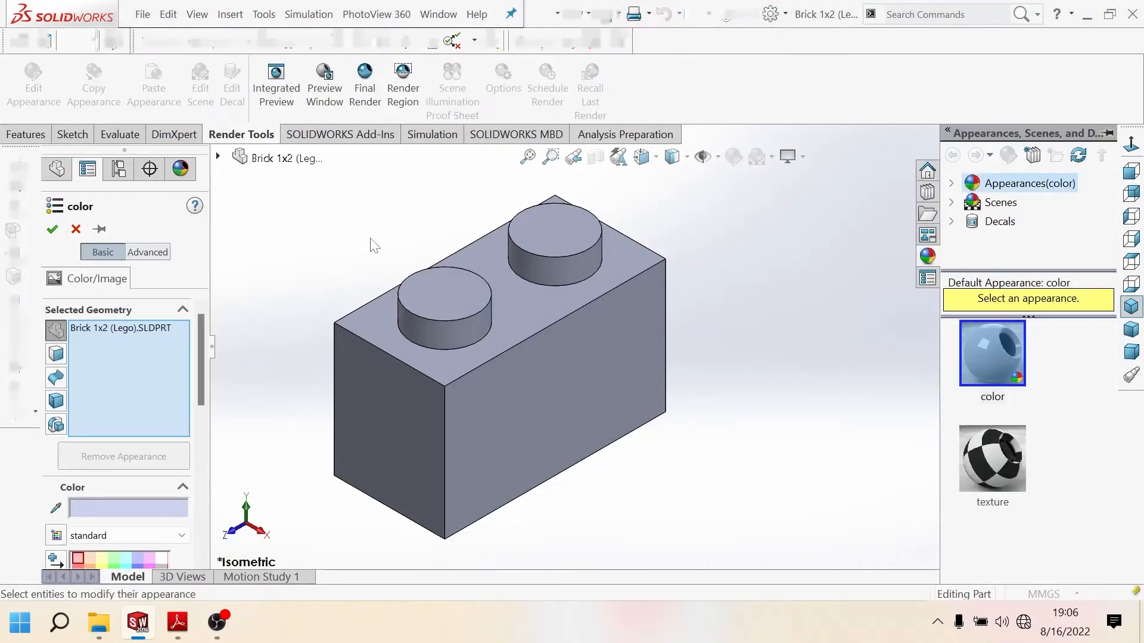
scroll(195, 346, down, 5)
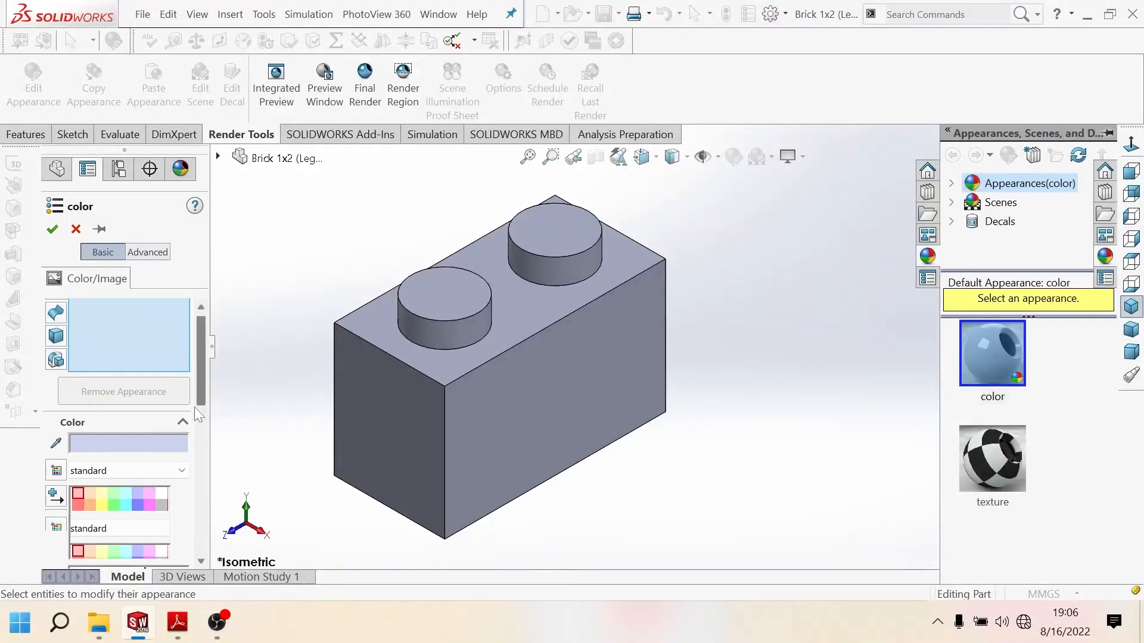
click(115, 319)
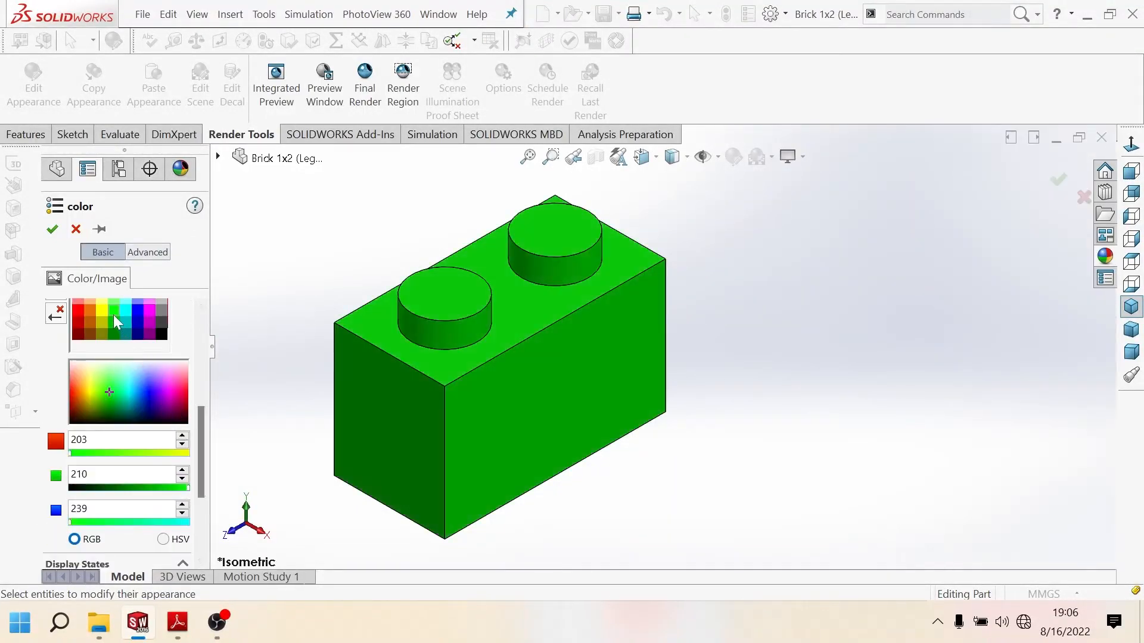
click(51, 229)
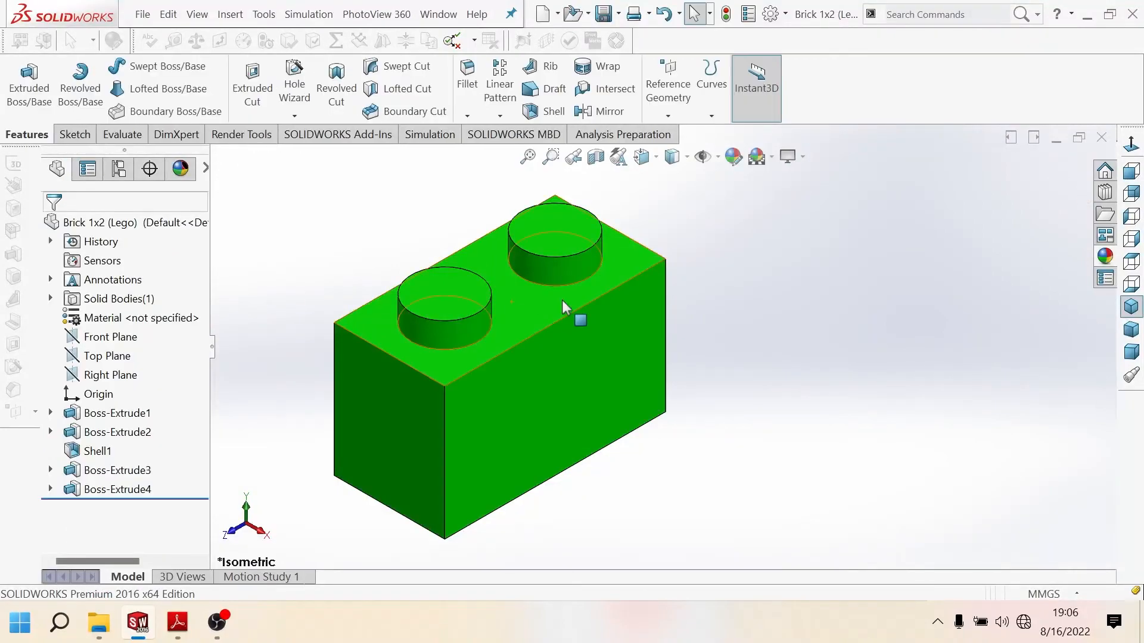
Step: Hide the feature tree and frame the whole green brick with free space beside it
scroll(956, 356, up, 2)
scroll(955, 356, down, 1)
scroll(956, 356, up, 1)
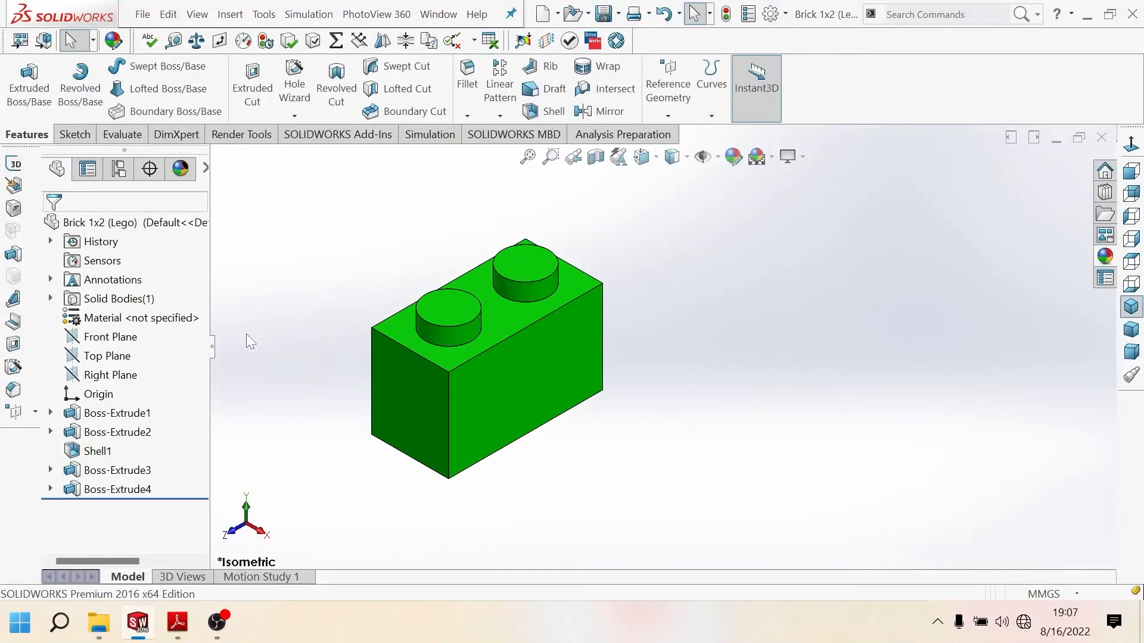
click(213, 354)
scroll(757, 345, up, 1)
scroll(878, 330, down, 3)
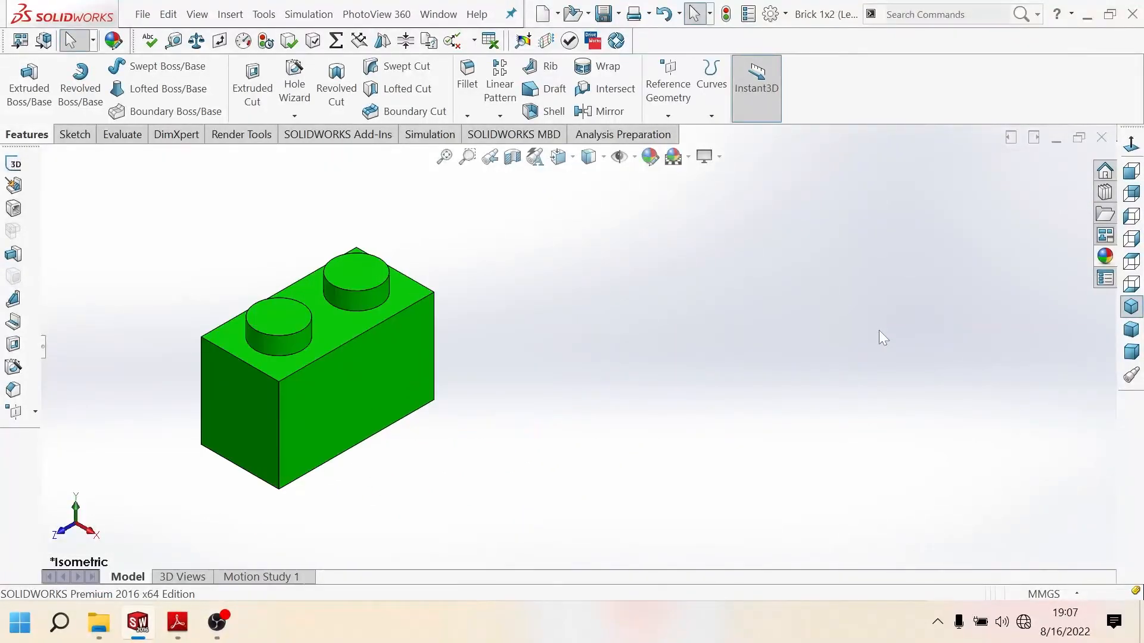
scroll(878, 330, up, 1)
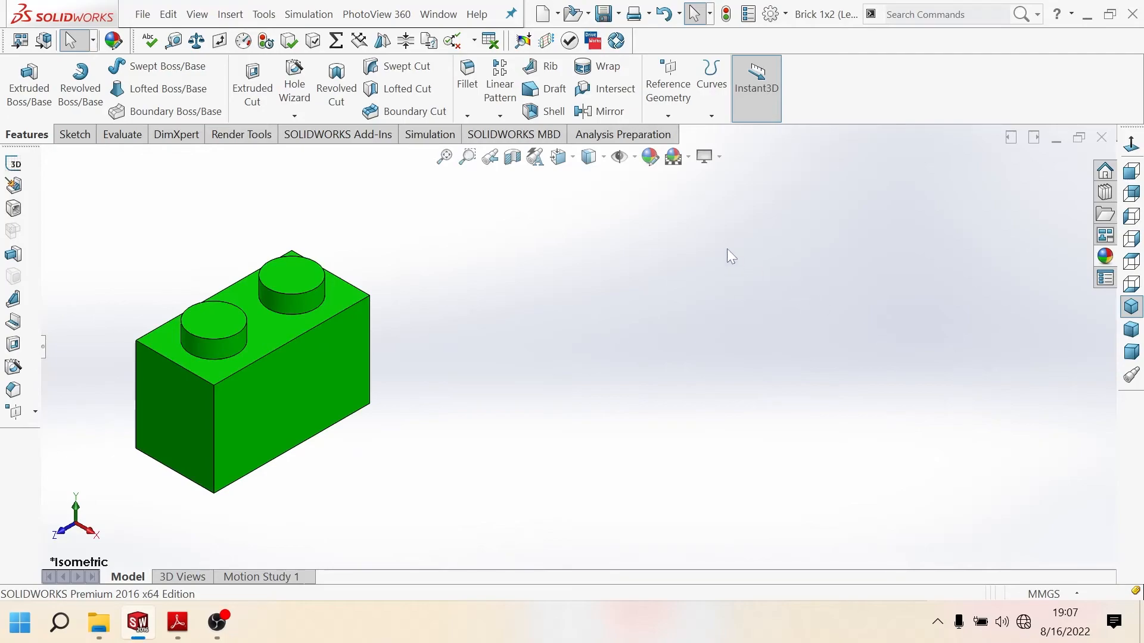